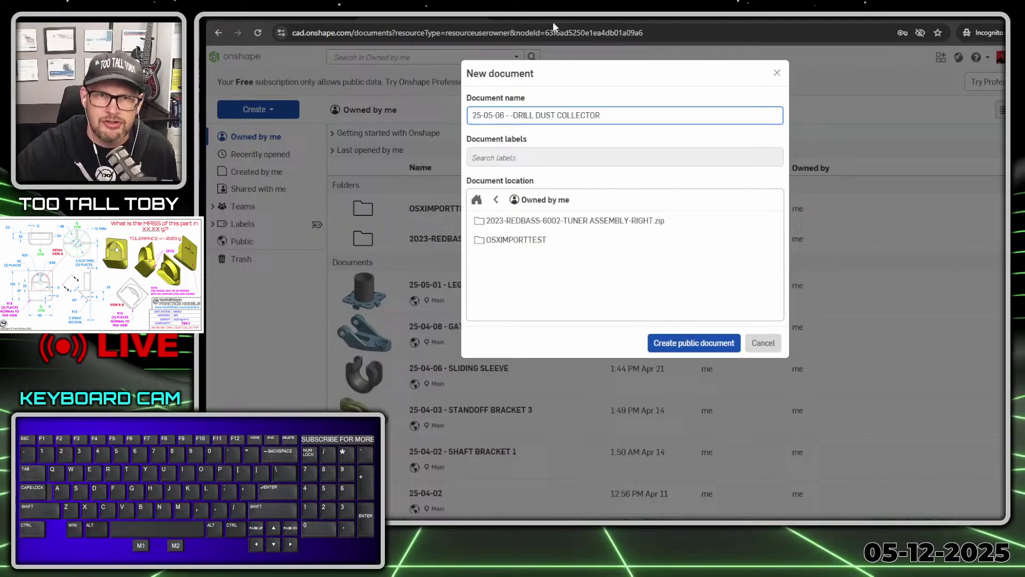
# Correct the new document's name to "25-05-06 - DRILL DUST COLLECTOR" and create it as a public document
pyautogui.press('BackSpace')
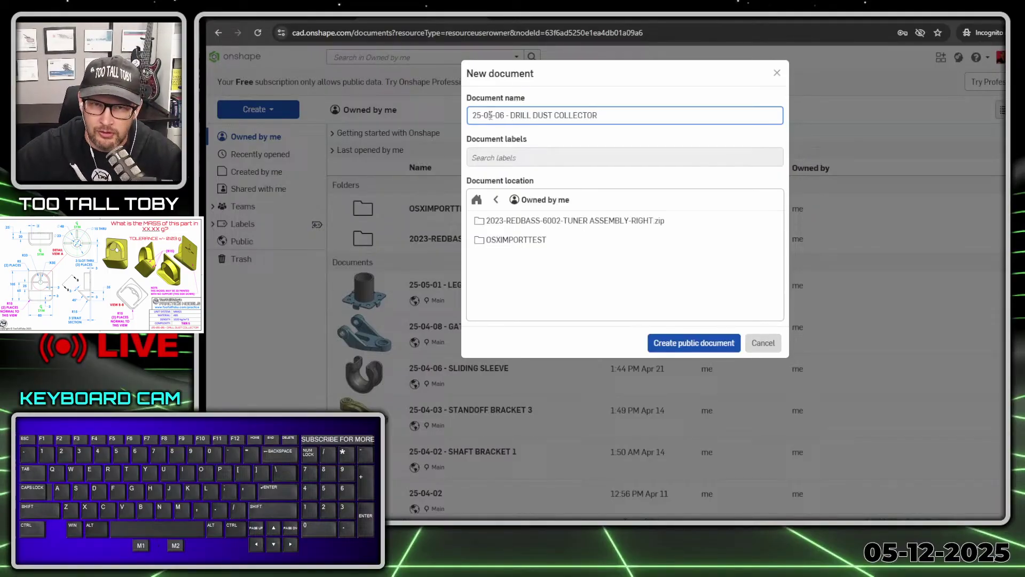
pyautogui.click(696, 346)
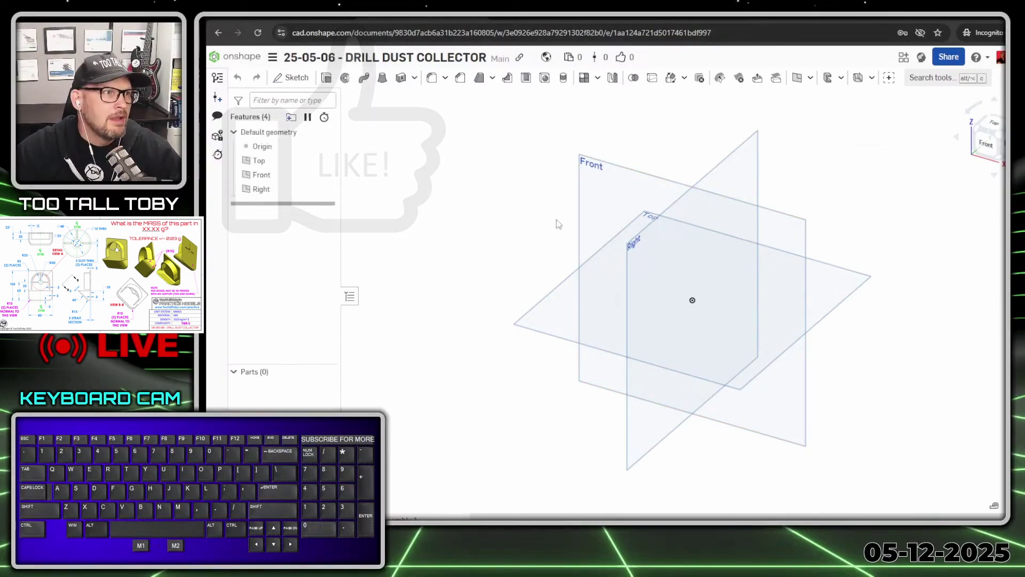
# Examine the default length unit in the document's workspace units and accept the settings
pyautogui.click(273, 61)
pyautogui.click(313, 163)
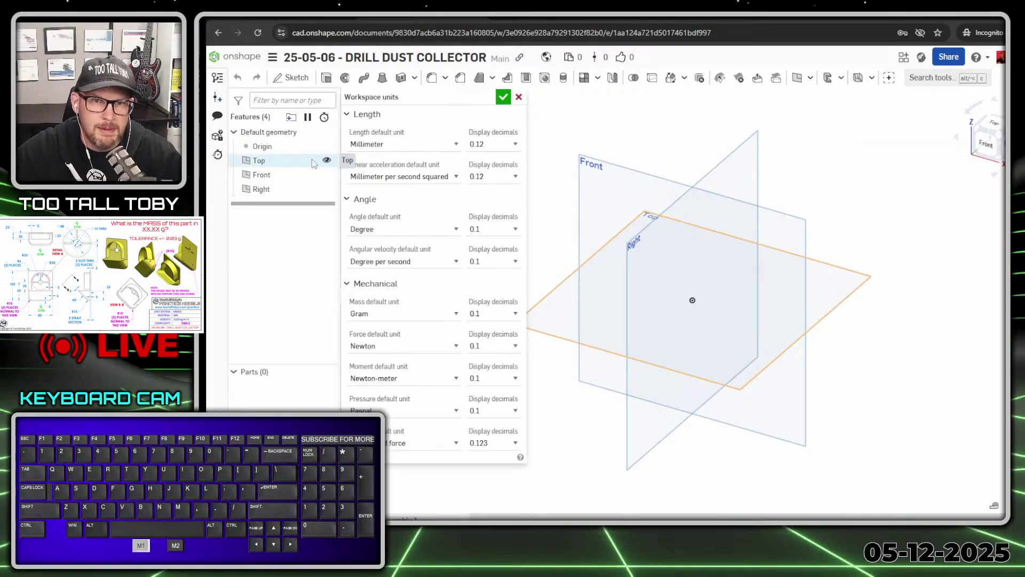
pyautogui.hotkey('alt', '1')
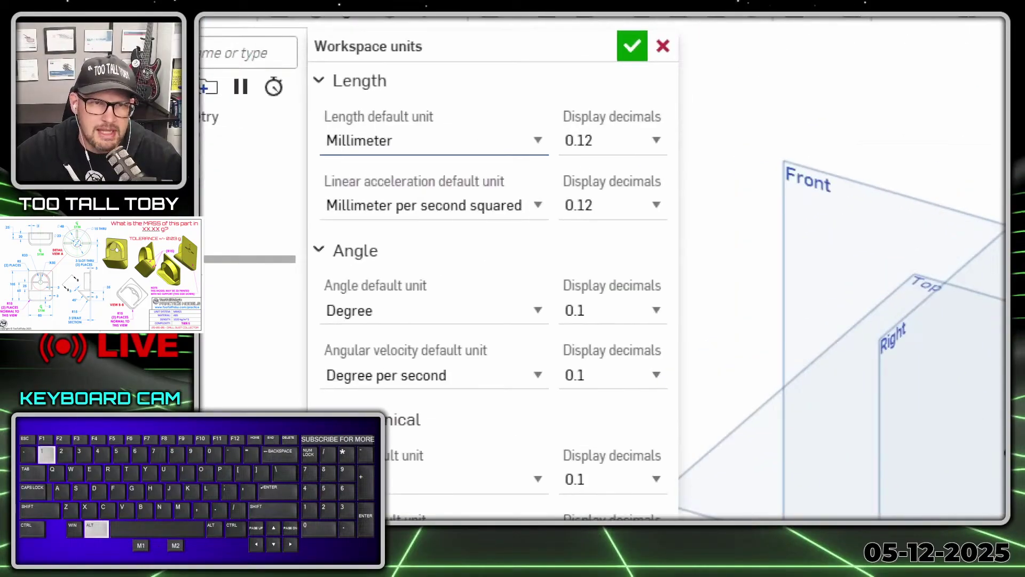
pyautogui.keyDown('ctrl'); pyautogui.keyDown('shift'); pyautogui.moveTo(390, 144); pyautogui.dragTo(443, 145); pyautogui.keyUp('shift'); pyautogui.keyUp('ctrl')
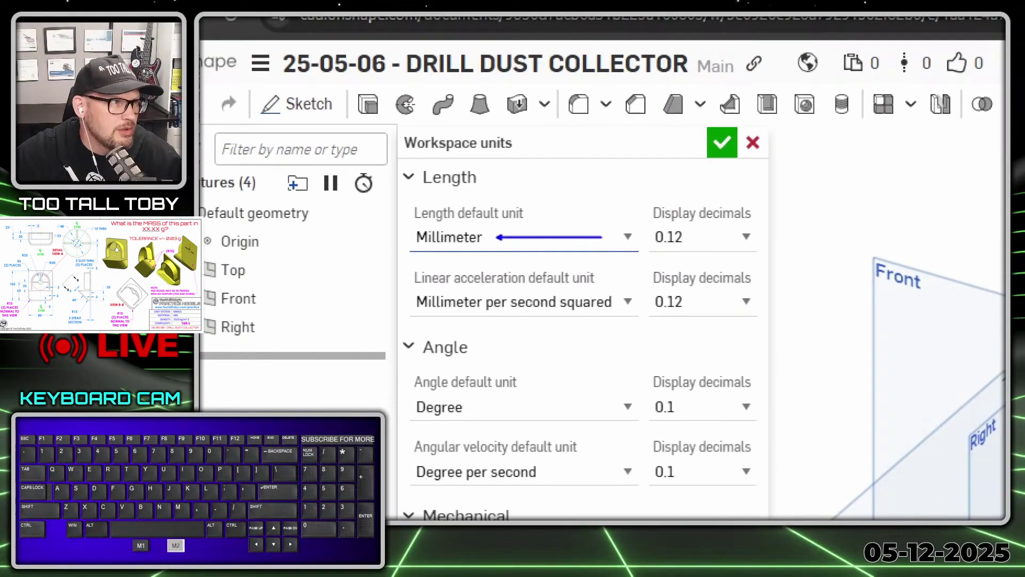
pyautogui.keyDown('ctrl'); pyautogui.keyDown('shift'); pyautogui.moveTo(273, 77); pyautogui.dragTo(310, 132); pyautogui.keyUp('shift'); pyautogui.keyUp('ctrl')
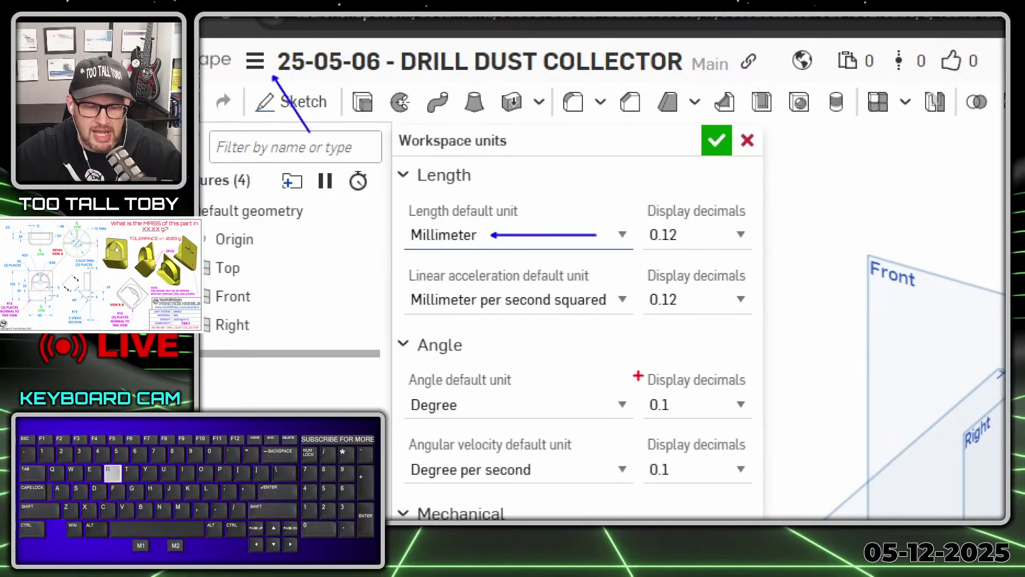
pyautogui.hotkey('alt', '1')
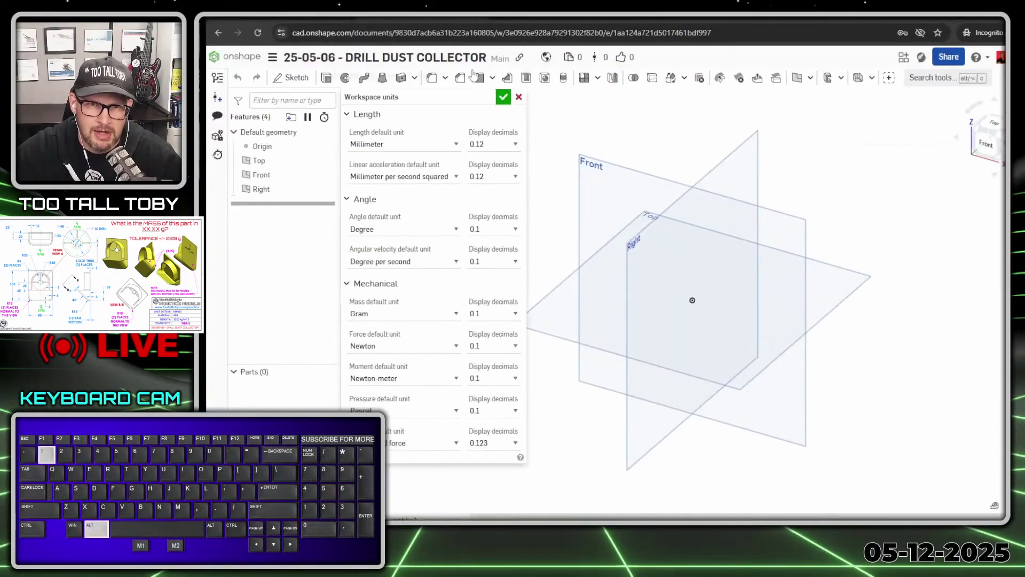
pyautogui.click(503, 98)
# Start a new sketch on the Front plane and view the plane face-on
pyautogui.click(582, 170)
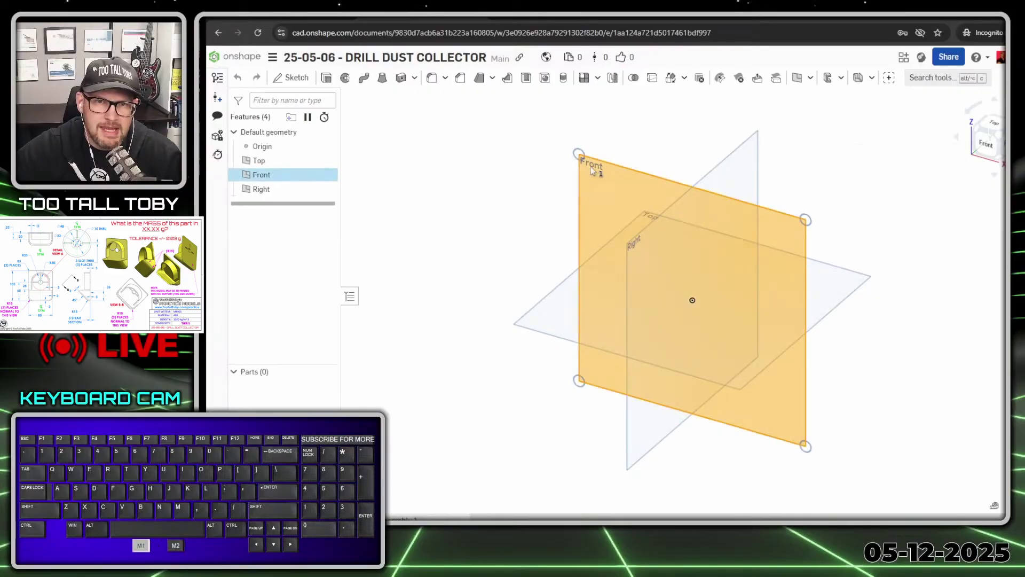
pyautogui.press('s')
pyautogui.click(613, 161)
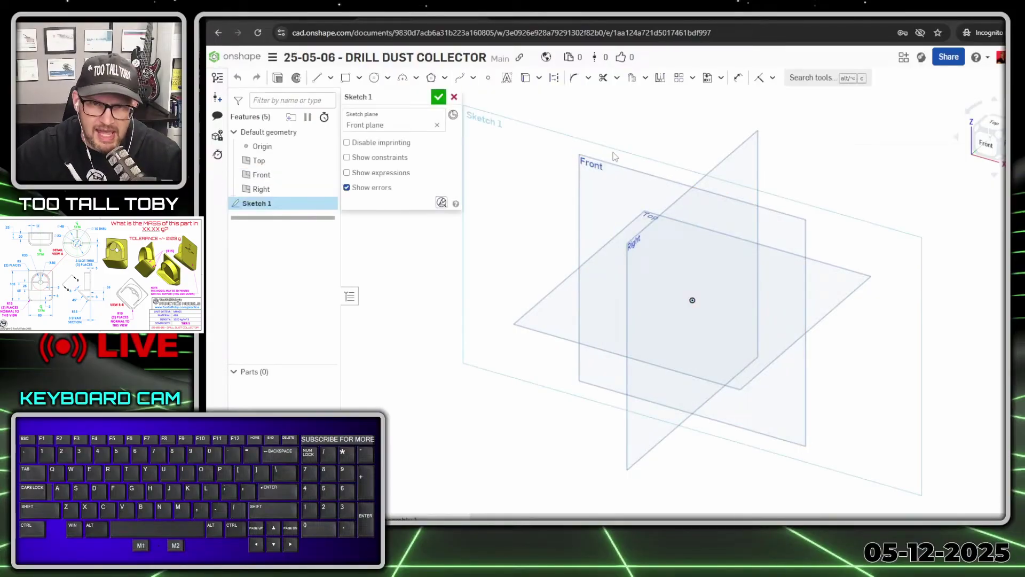
pyautogui.press('n')
pyautogui.press('s')
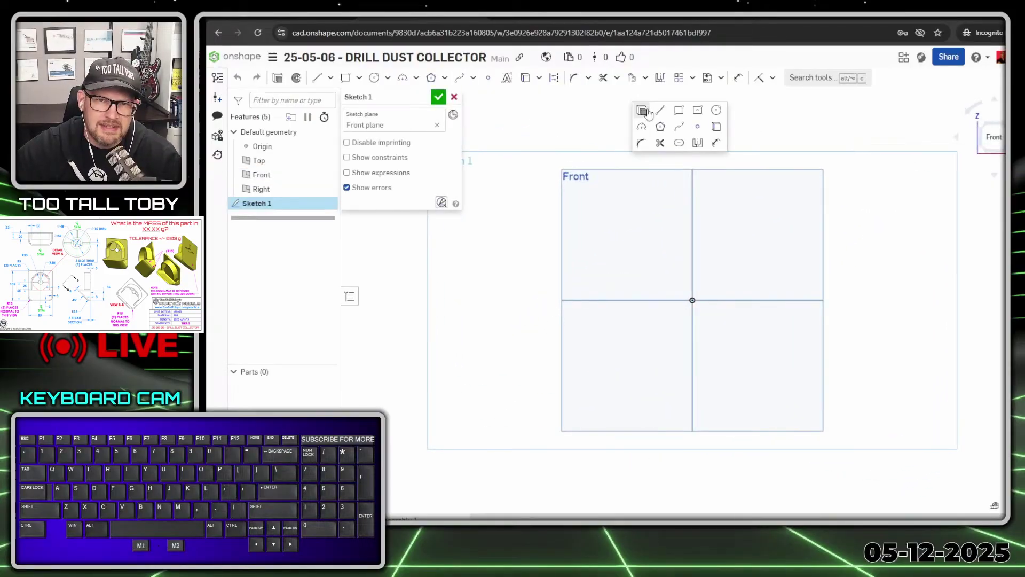
# Sketch a corner rectangle above the origin with a width of 85 mm and a height of 105 mm
pyautogui.click(678, 112)
pyautogui.click(630, 284)
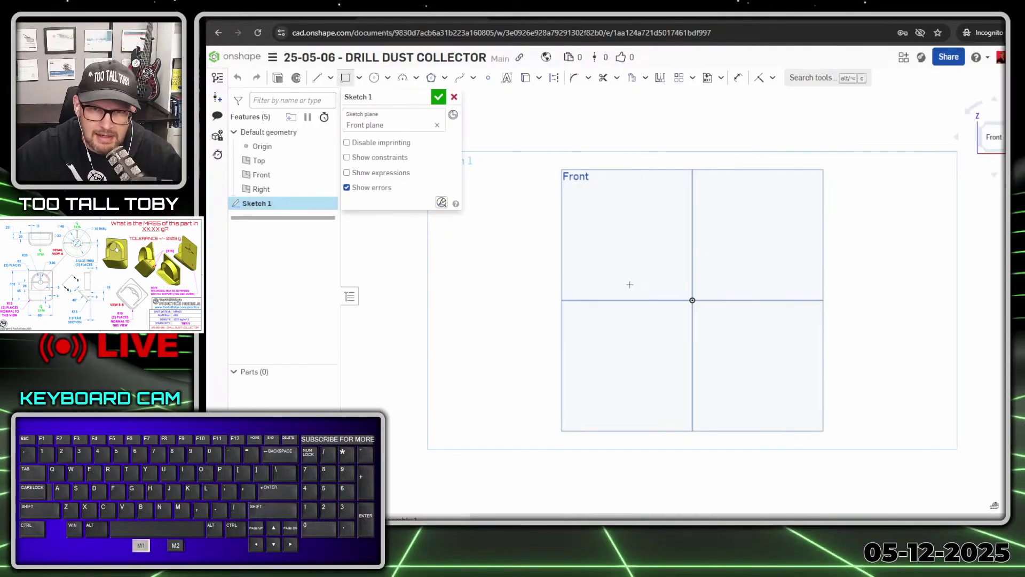
pyautogui.click(779, 142)
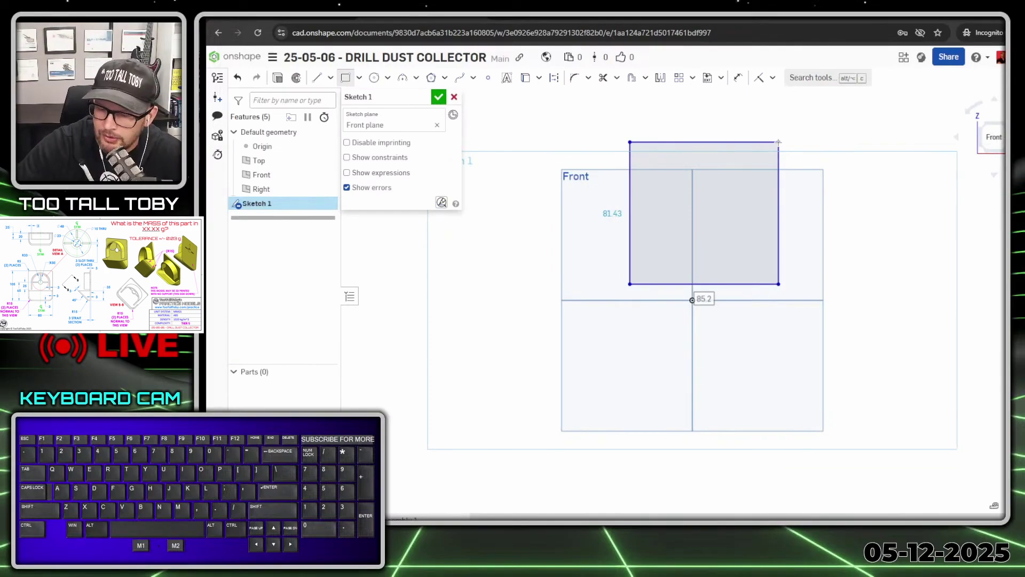
pyautogui.write('85')
pyautogui.press('Return')
pyautogui.write('105')
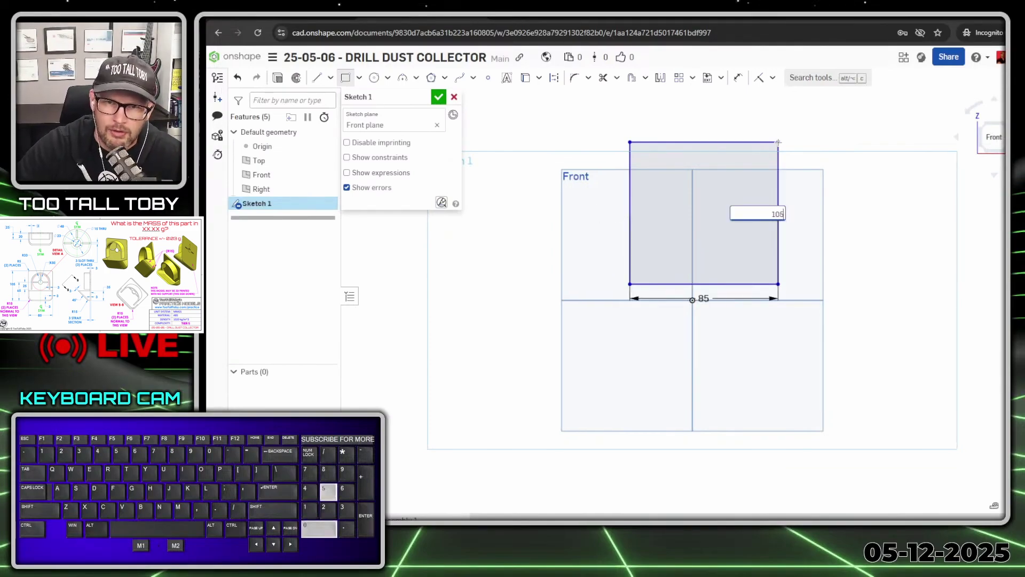
pyautogui.press('Return')
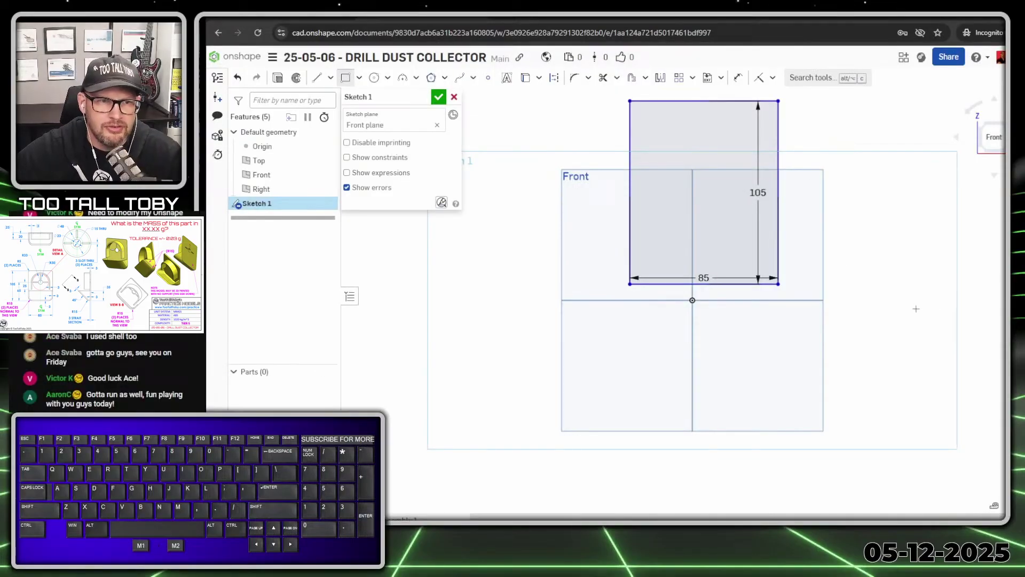
pyautogui.press('Escape')
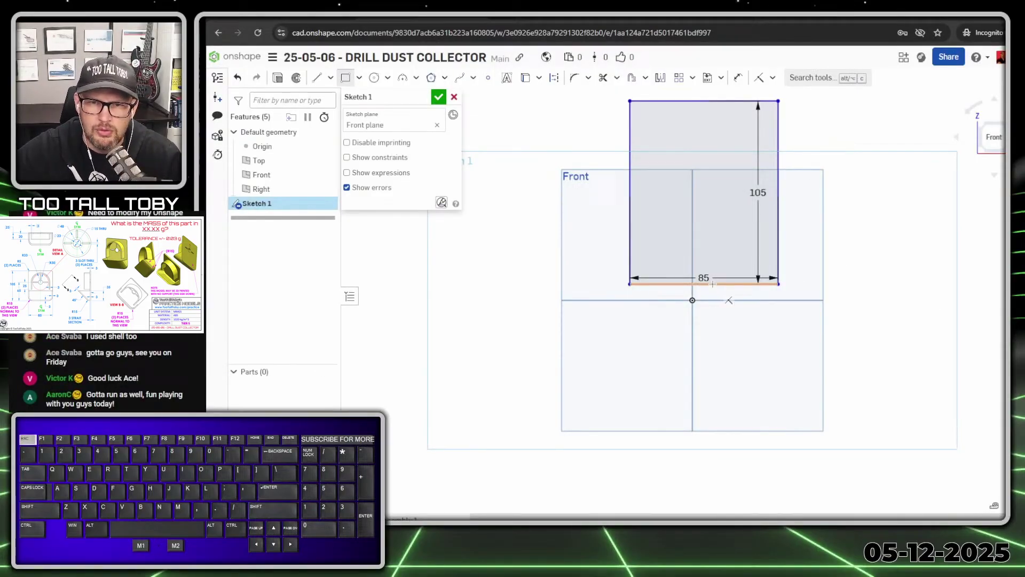
pyautogui.rightClick(818, 219)
pyautogui.click(839, 180)
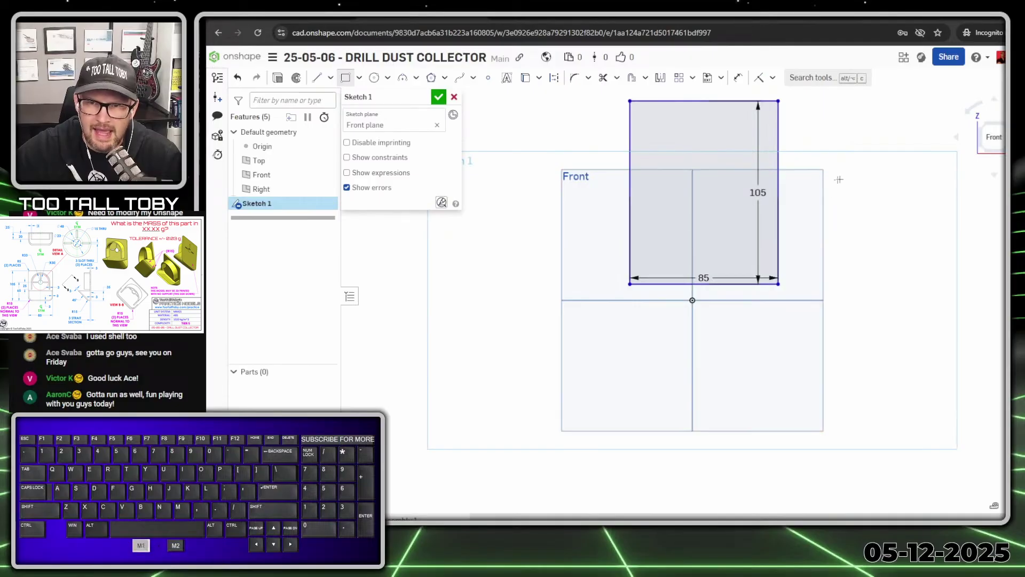
pyautogui.press('Escape')
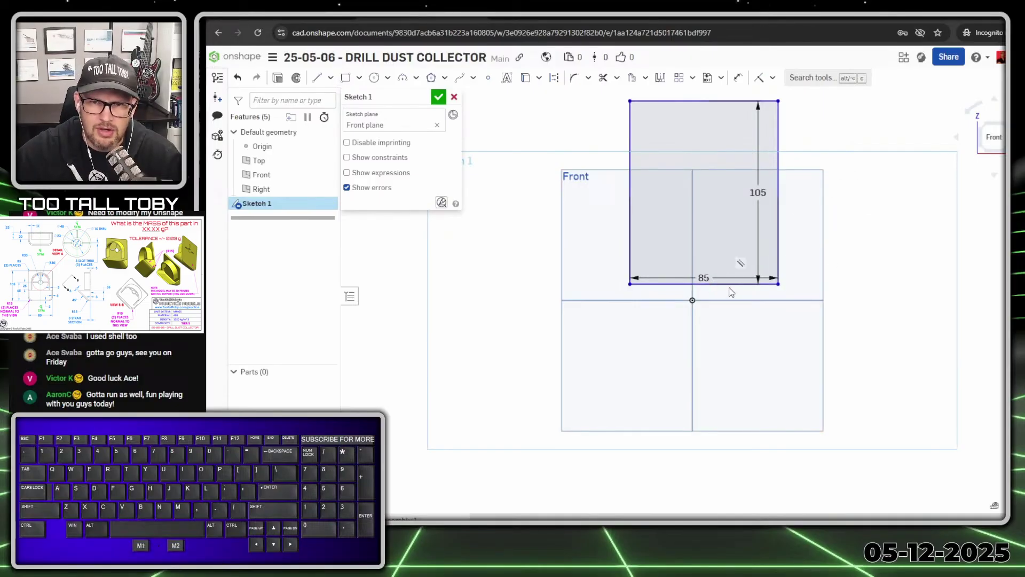
# Constrain the midpoint of the rectangle's bottom edge to the origin and place the width and height dimensions outside the rectangle
pyautogui.click(727, 293)
pyautogui.click(693, 300)
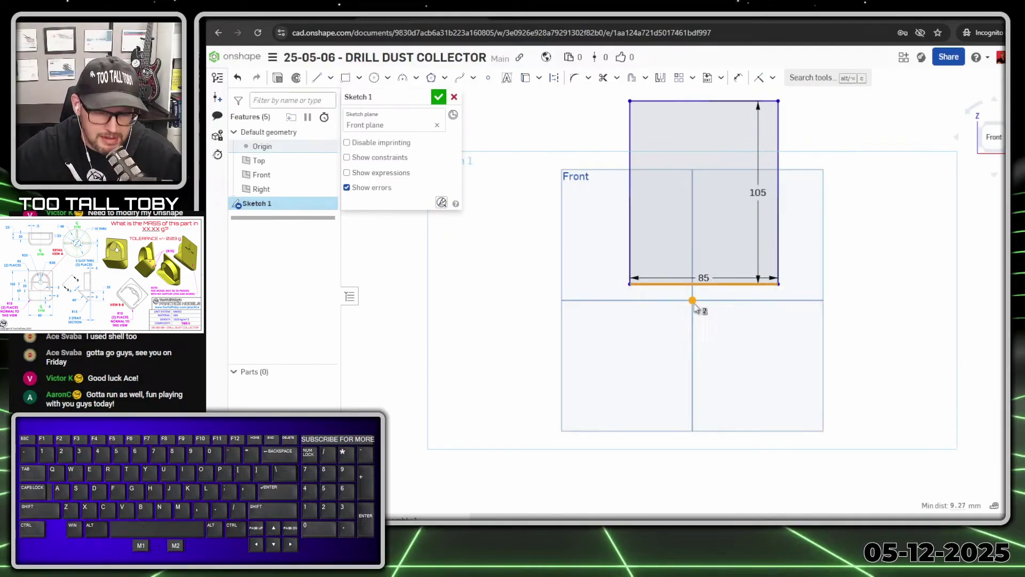
pyautogui.hotkey('shift', 'm')
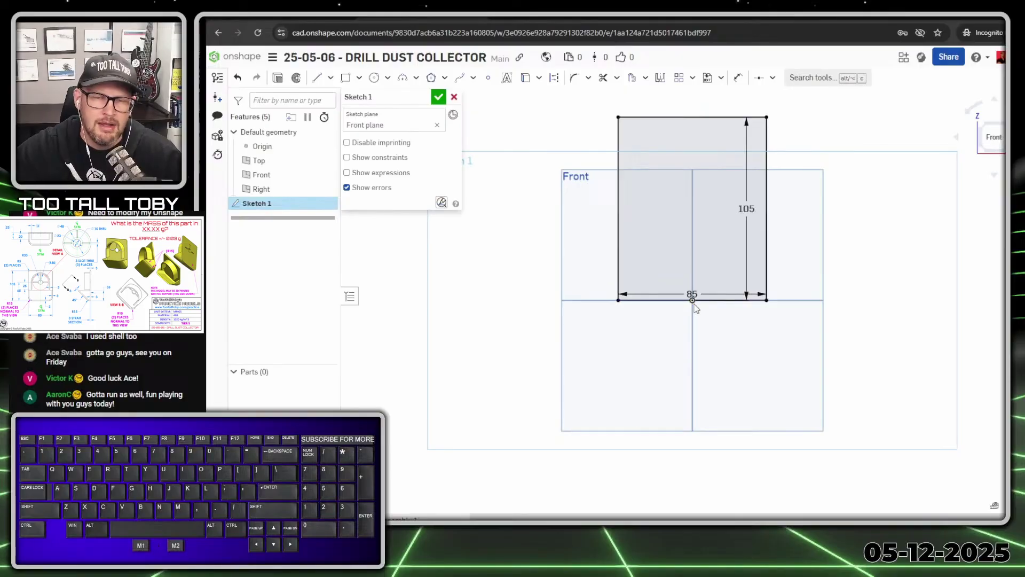
pyautogui.moveTo(691, 294); pyautogui.dragTo(687, 345)
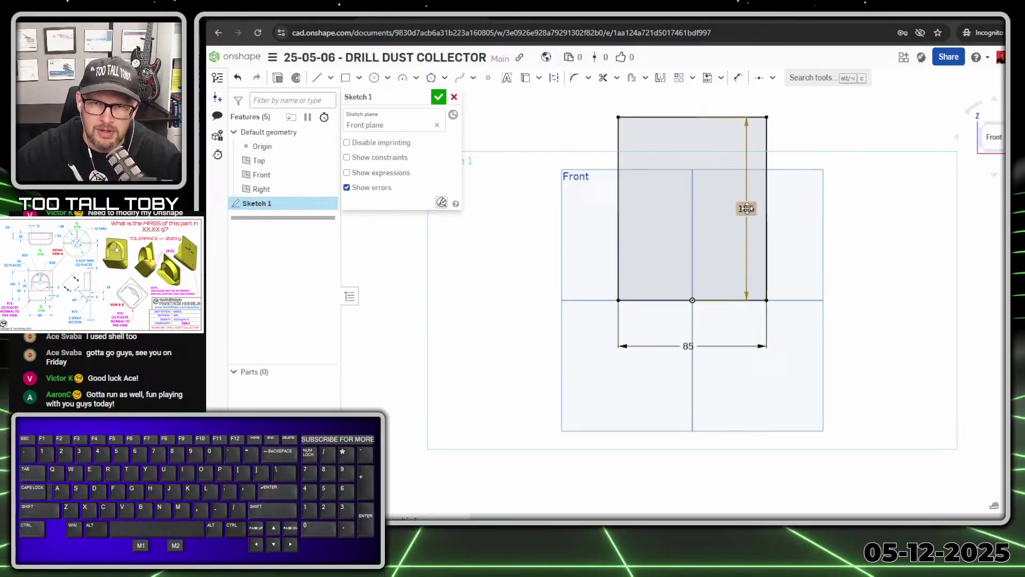
pyautogui.moveTo(746, 208); pyautogui.dragTo(794, 207)
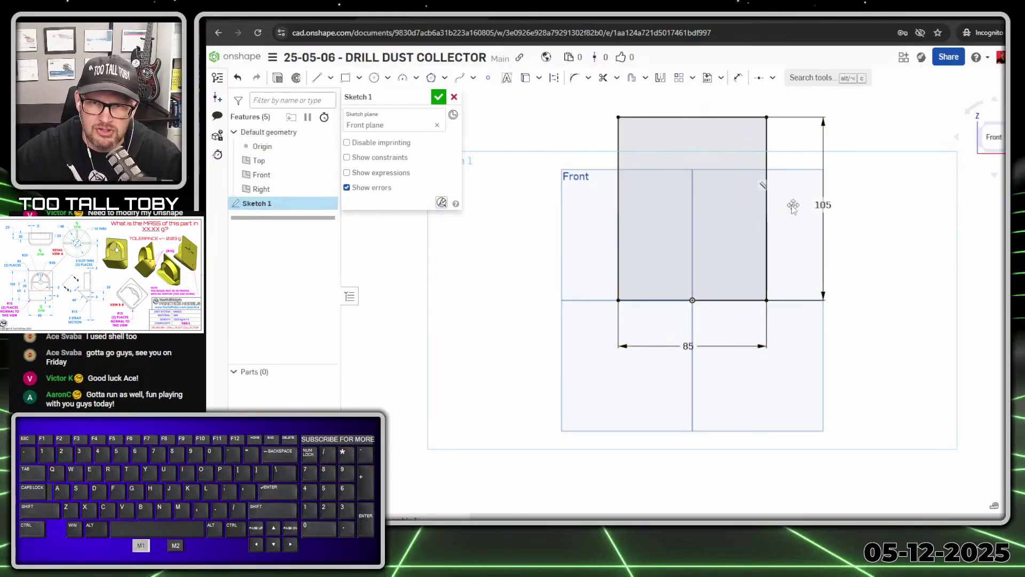
# Fillet the rectangle's two upper corners with a 5 mm radius and place the radius dimension outside the profile
pyautogui.click(574, 77)
pyautogui.click(618, 117)
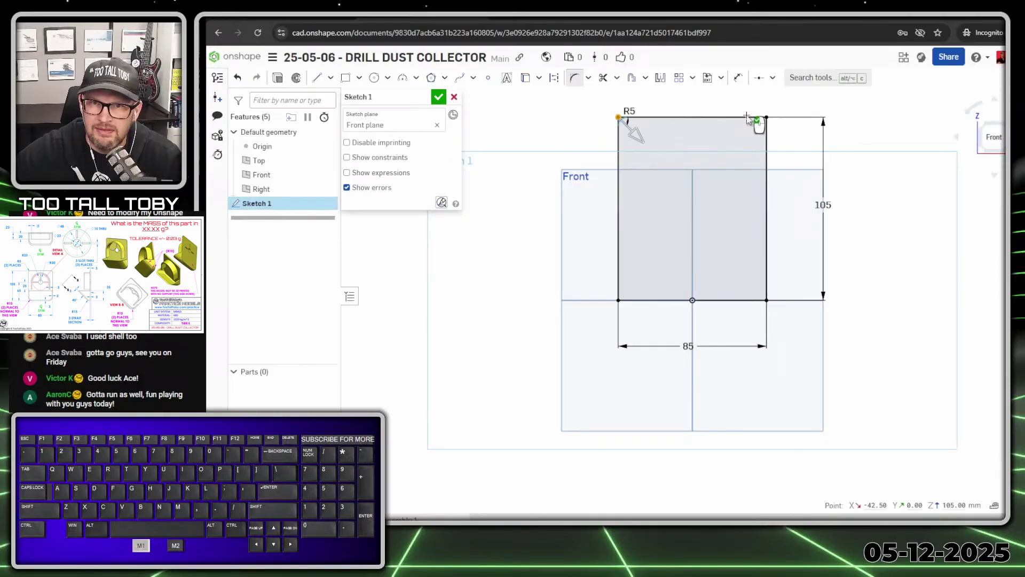
pyautogui.click(767, 118)
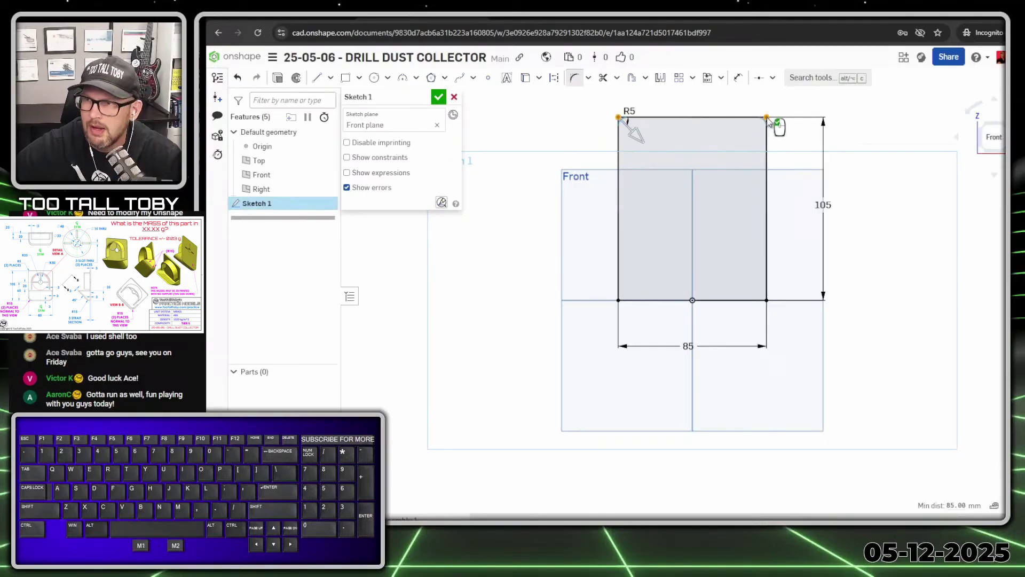
pyautogui.click(767, 118)
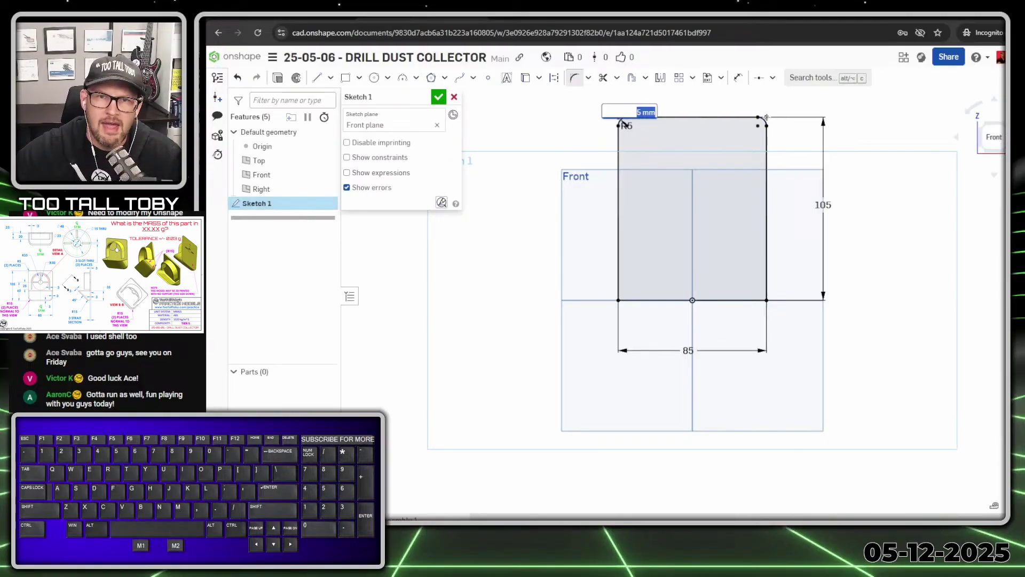
pyautogui.write('5')
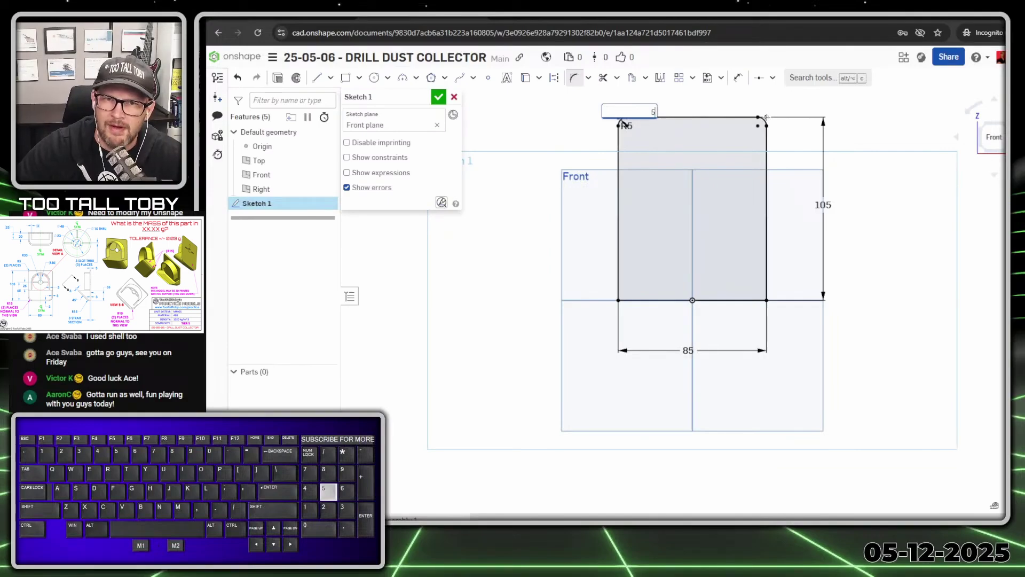
pyautogui.press('Return')
pyautogui.press('Escape')
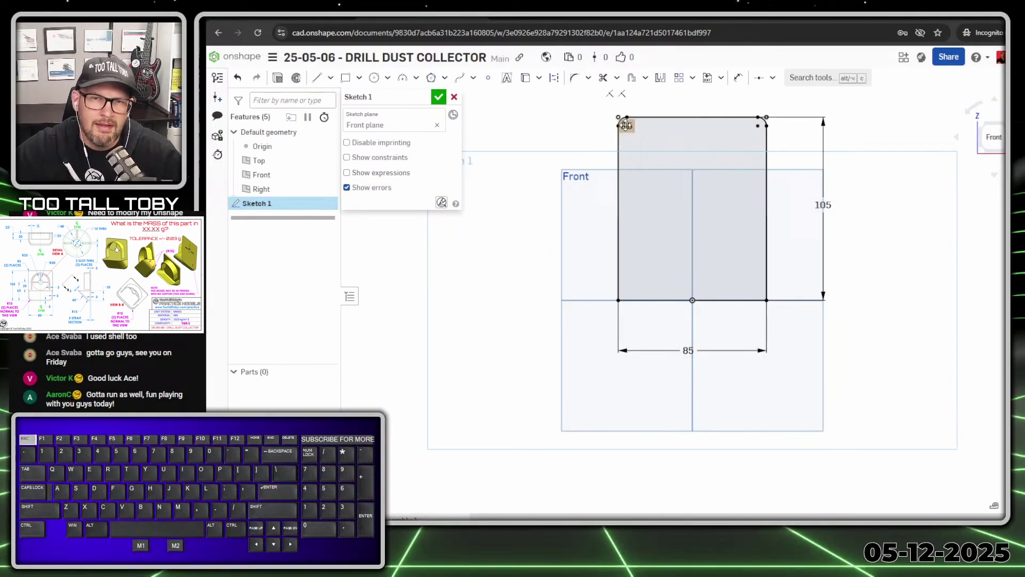
pyautogui.moveTo(626, 125); pyautogui.dragTo(590, 113)
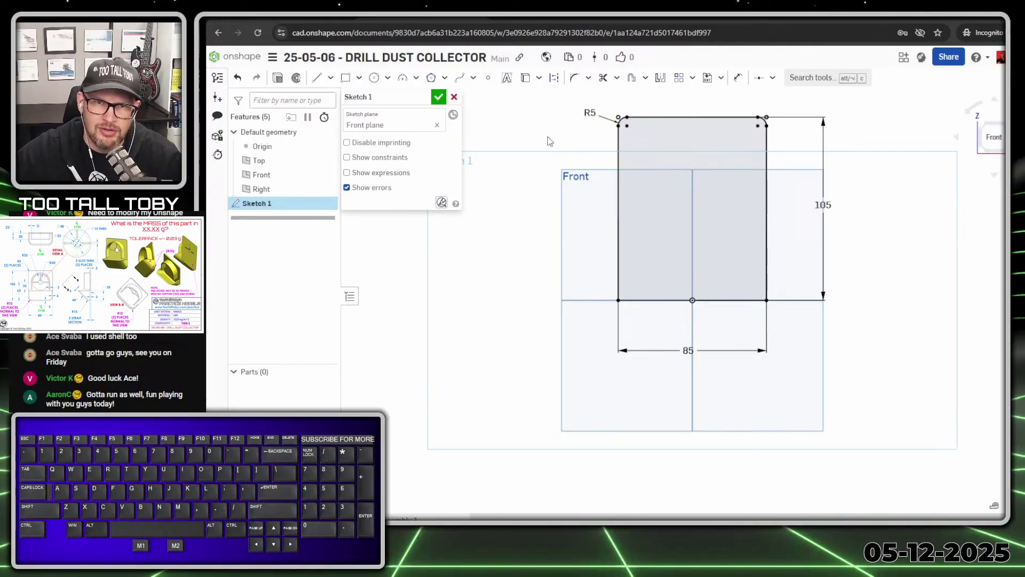
# Fillet the rectangle's two lower corners with a 15 mm radius
pyautogui.click(574, 77)
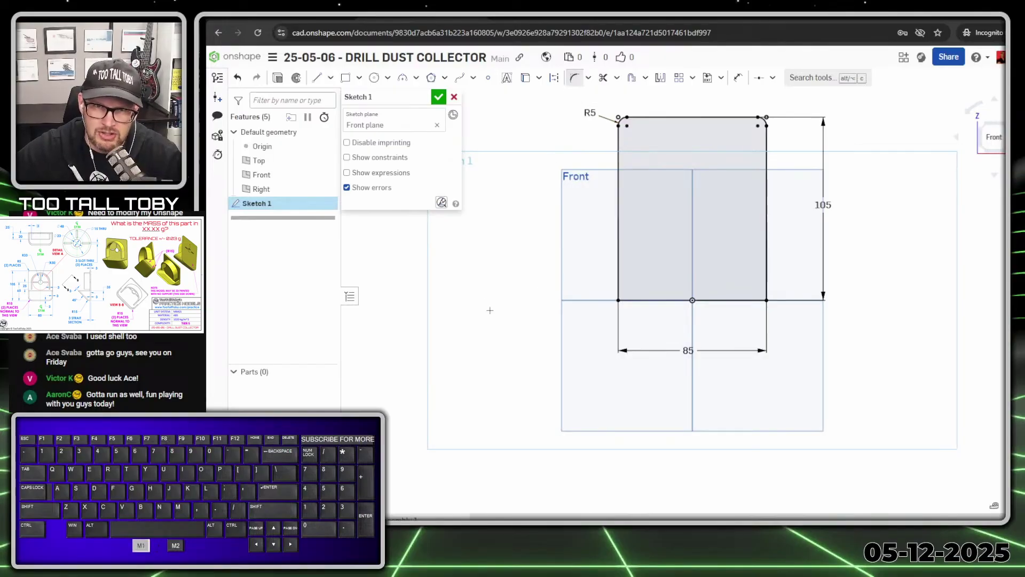
pyautogui.click(618, 300)
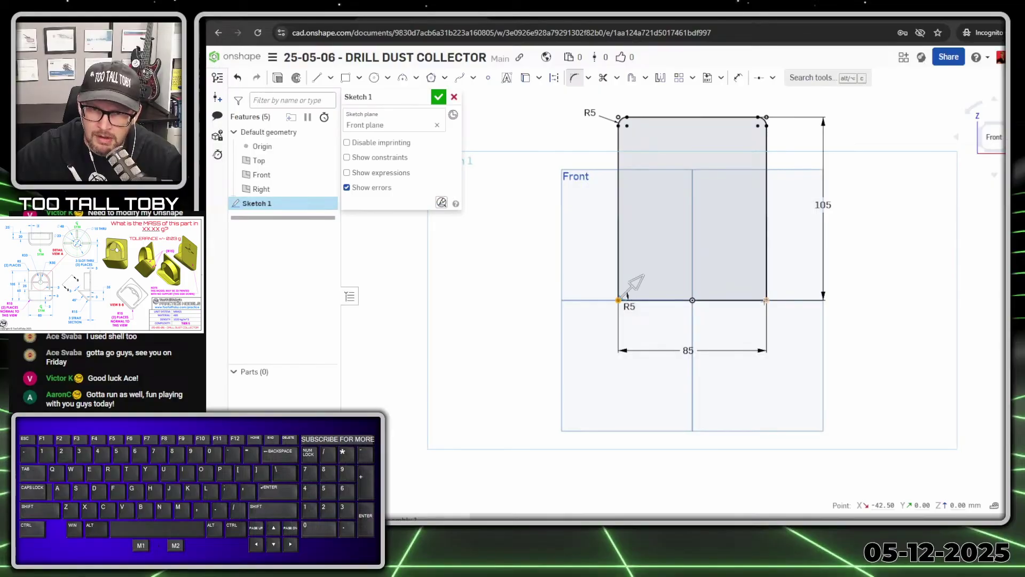
pyautogui.click(765, 300)
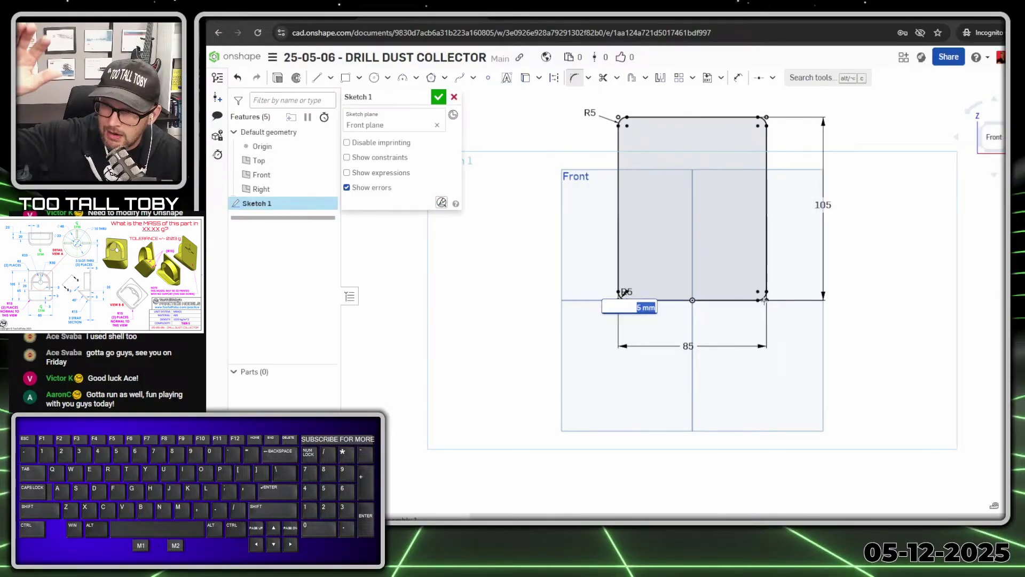
pyautogui.write('15')
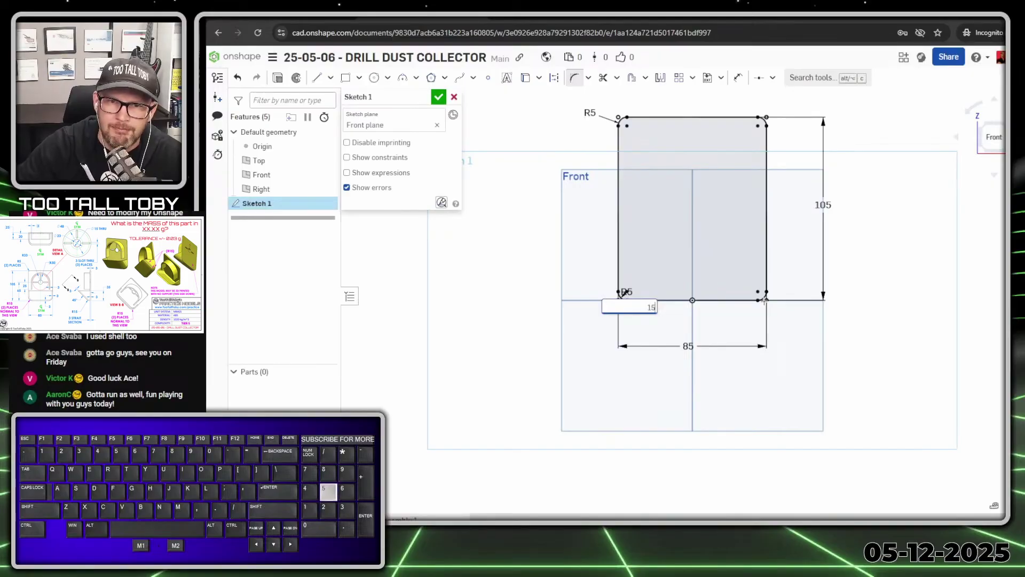
pyautogui.press('Return')
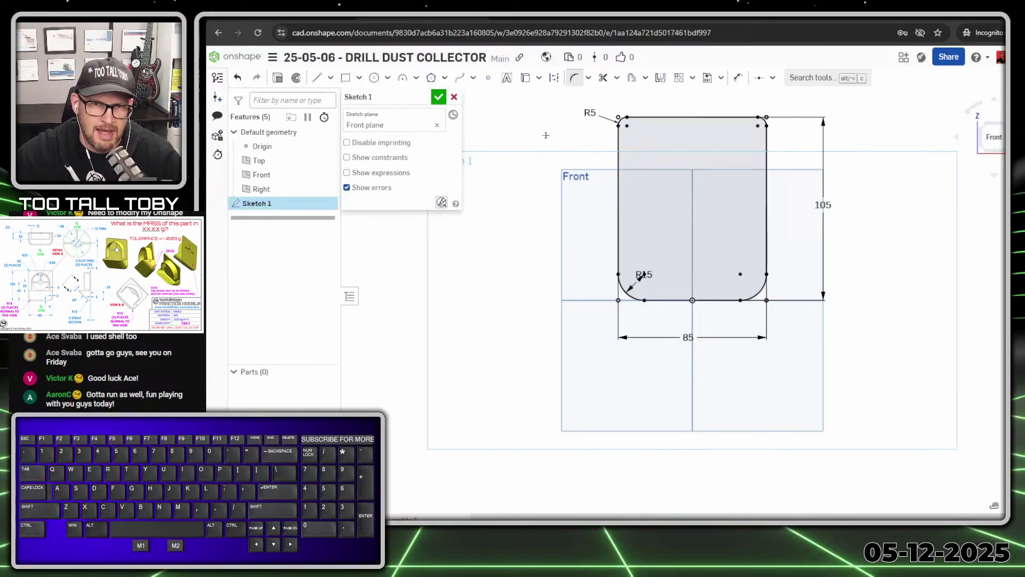
# Extrude the rounded rectangular profile as a new solid with a blind depth of 3 mm
pyautogui.press('s')
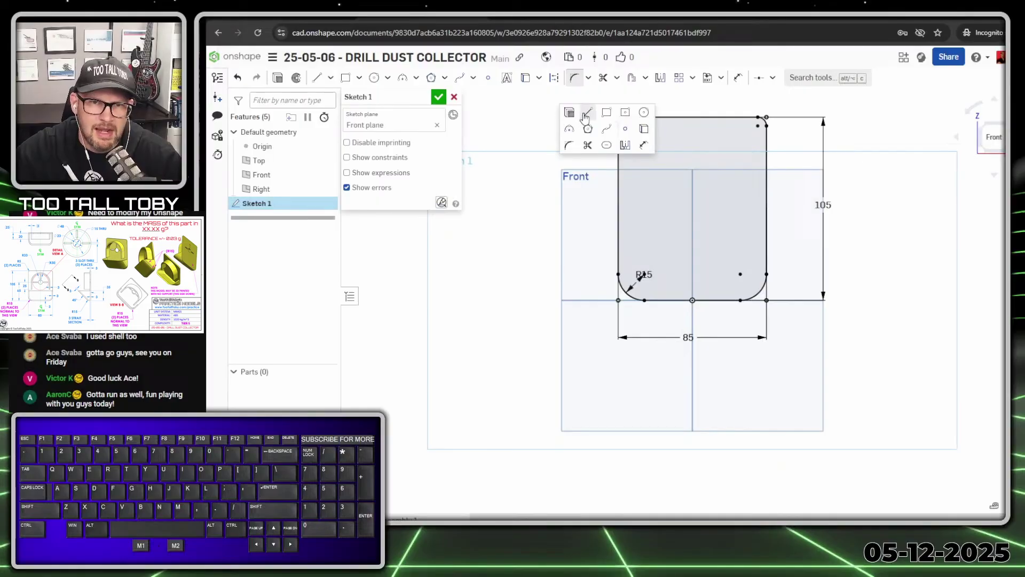
pyautogui.click(582, 110)
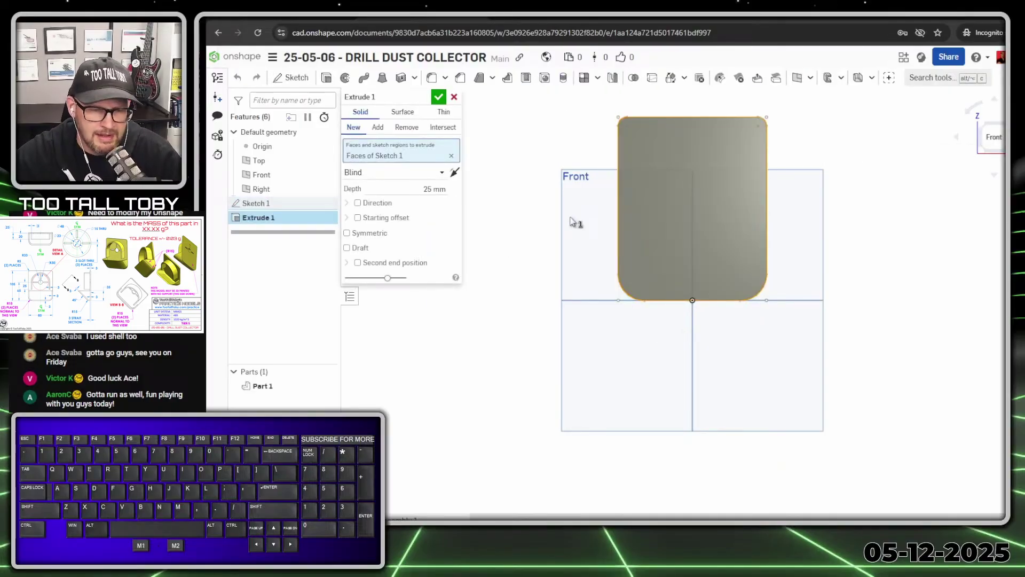
pyautogui.press('Tab')
pyautogui.write('3')
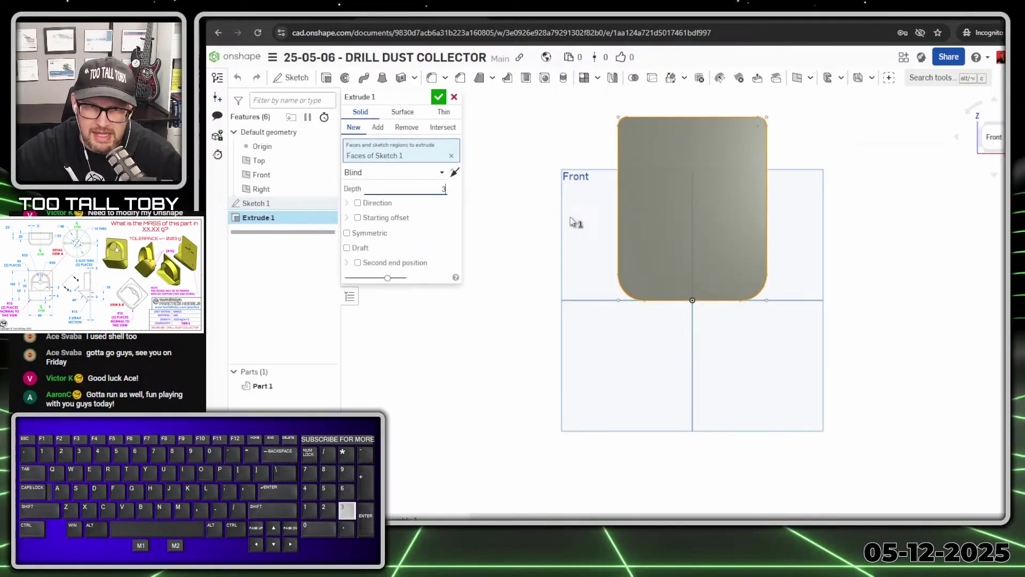
pyautogui.press('Return')
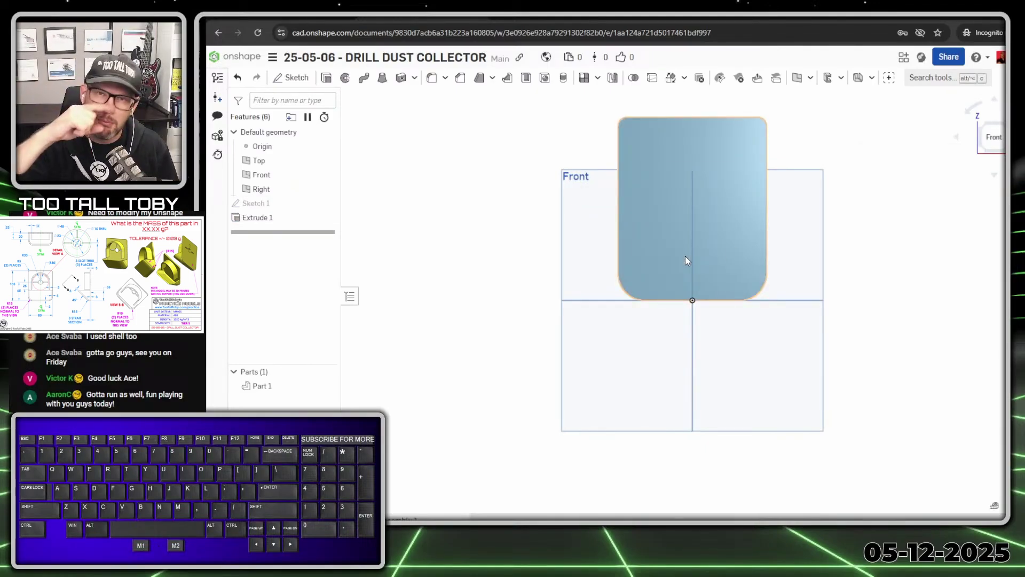
# Start a sketch on the Right plane and view it face-on
pyautogui.scroll(-1, 723, 120)
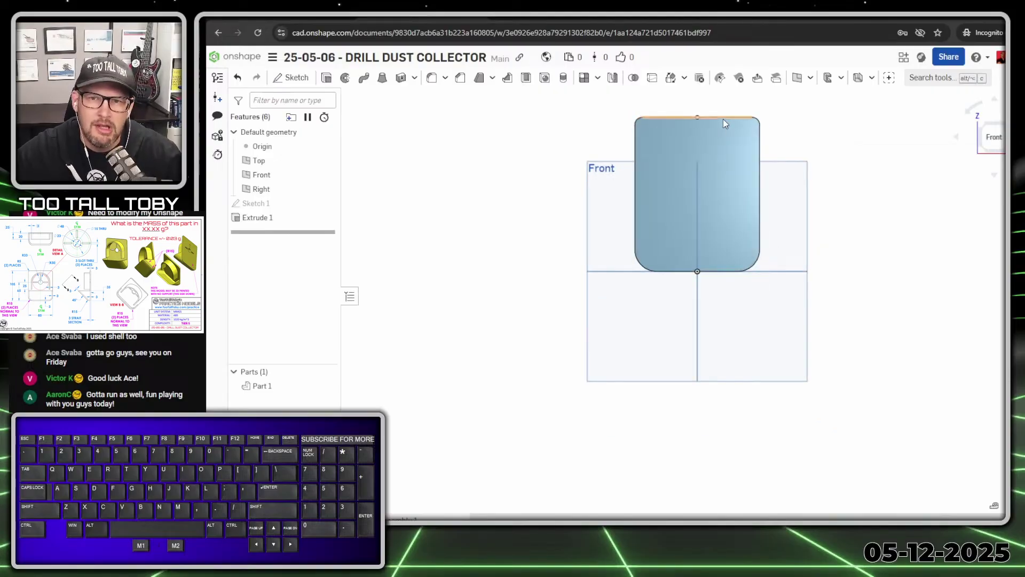
pyautogui.scroll(2, 745, 142)
pyautogui.moveTo(746, 144); pyautogui.dragTo(792, 218, button='right')
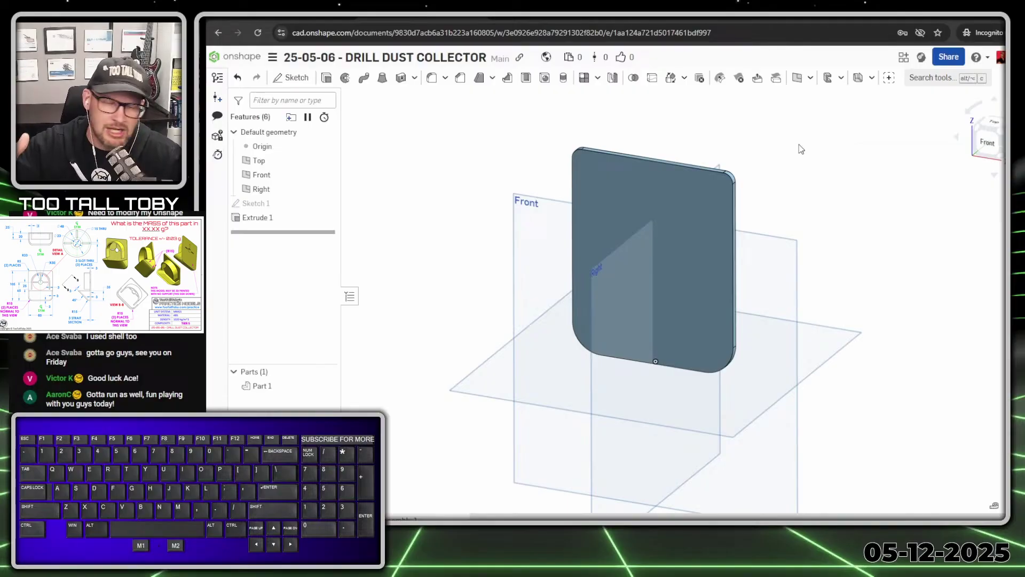
pyautogui.moveTo(709, 313); pyautogui.dragTo(566, 365, button='right')
pyautogui.click(539, 274)
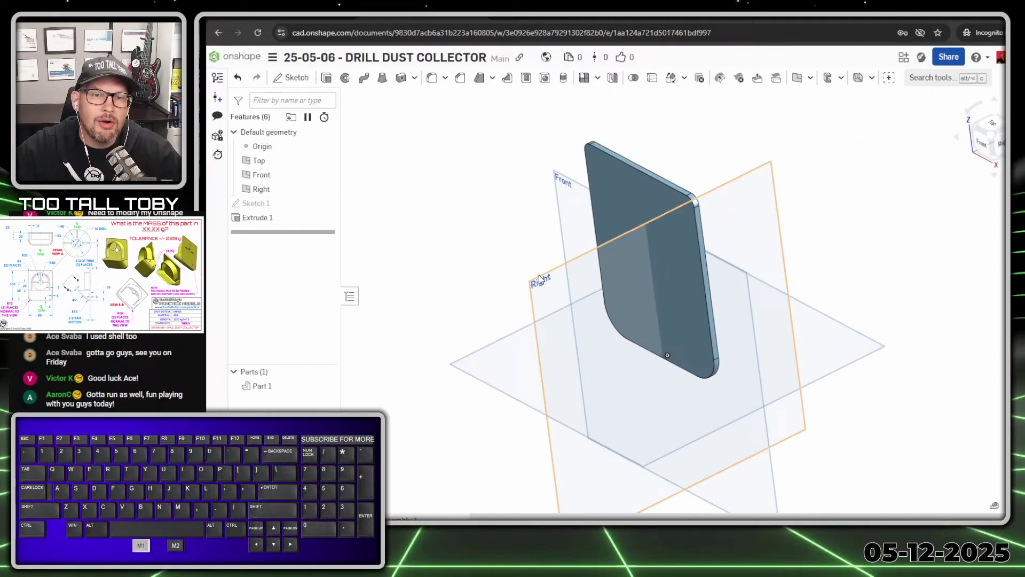
pyautogui.press('s')
pyautogui.click(553, 267)
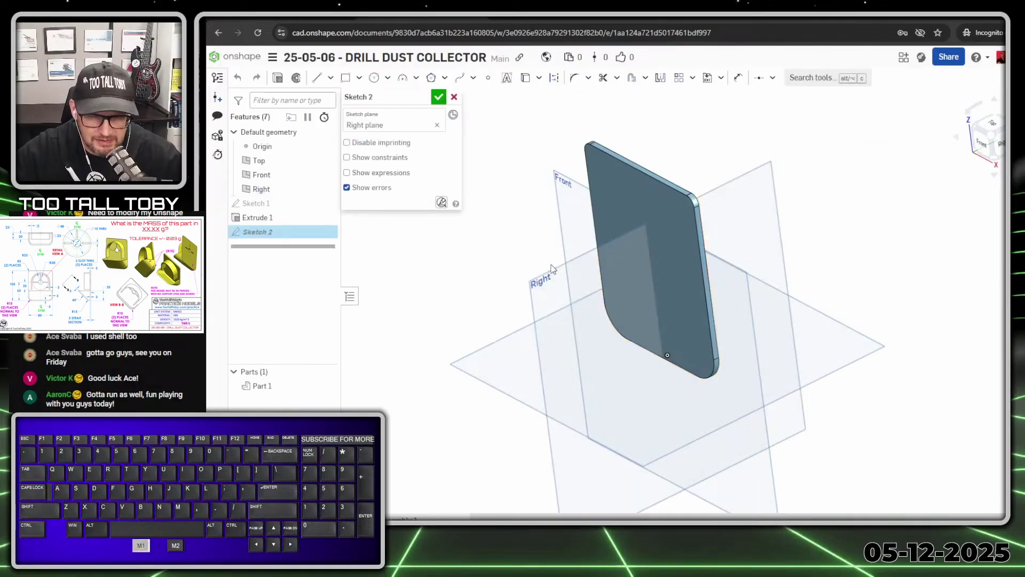
pyautogui.press('n')
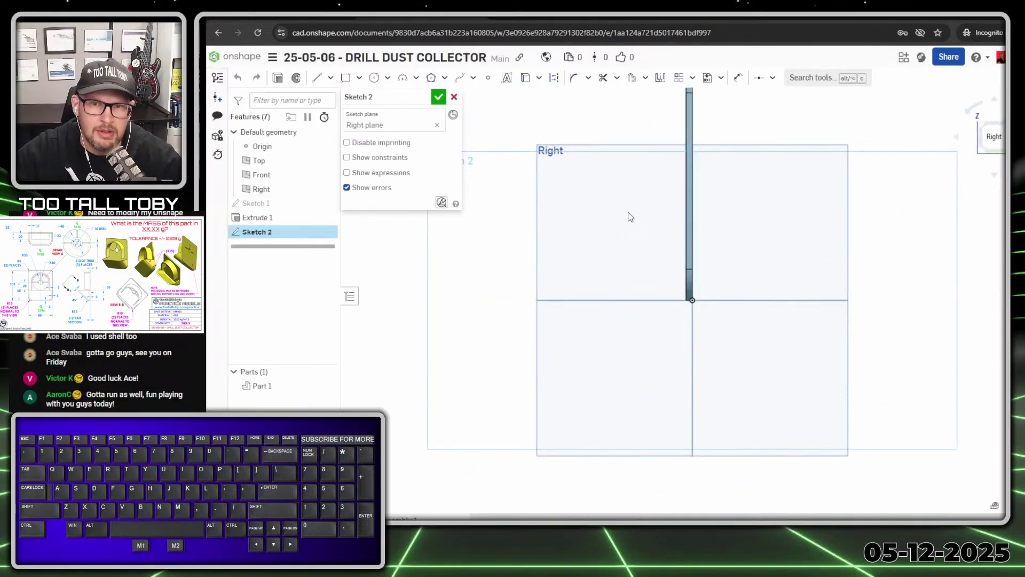
# Sketch a horizontal line about 34 mm long in front of the plate, continuing into a line about 32 mm long slanting down toward the plate's base
pyautogui.press('s')
pyautogui.click(664, 210)
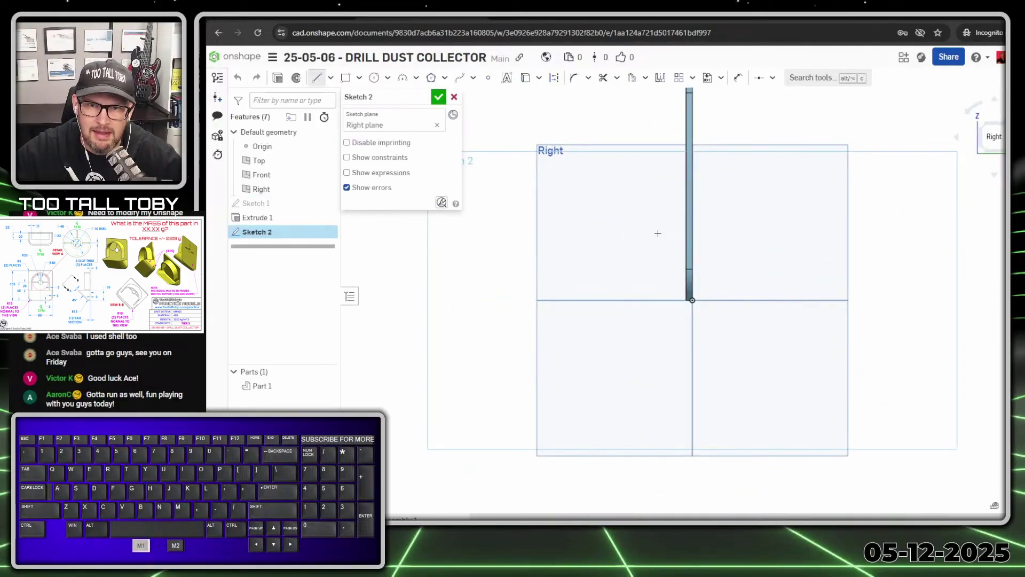
pyautogui.click(672, 231)
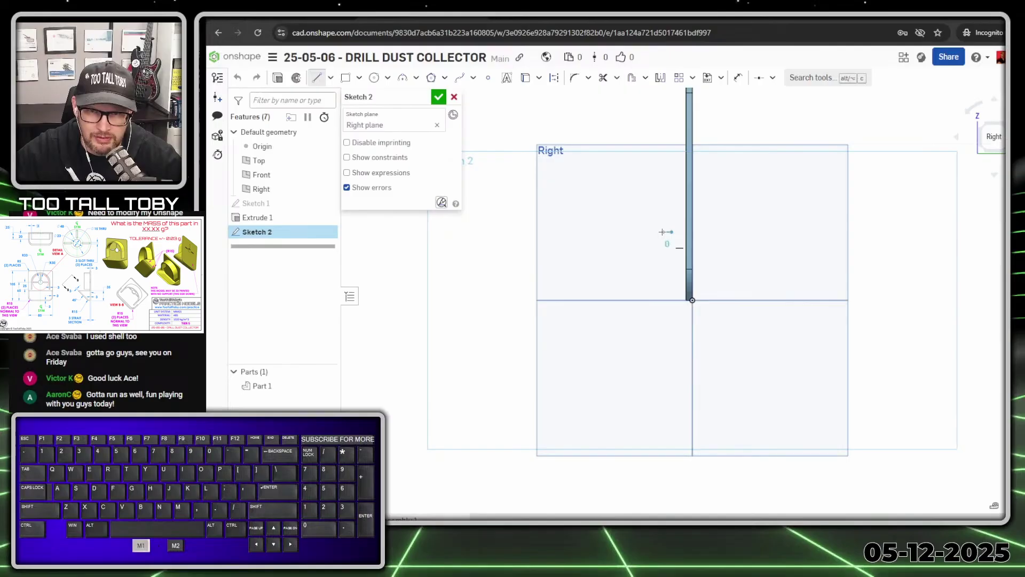
pyautogui.click(602, 231)
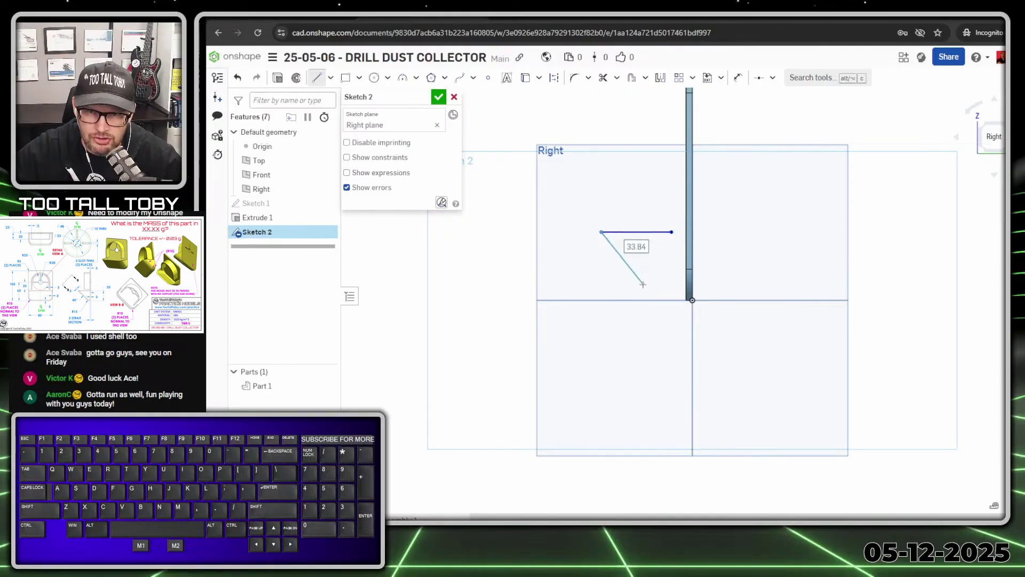
pyautogui.click(643, 284)
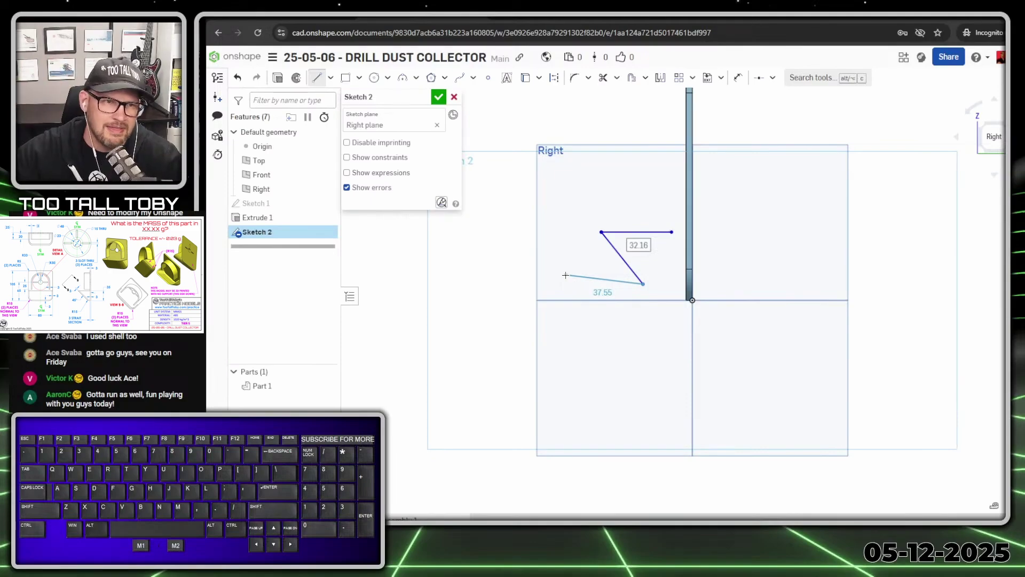
# Continue the slanted line with a tangent arc toward the plate's base and set its radius to 15 mm
pyautogui.press('t')
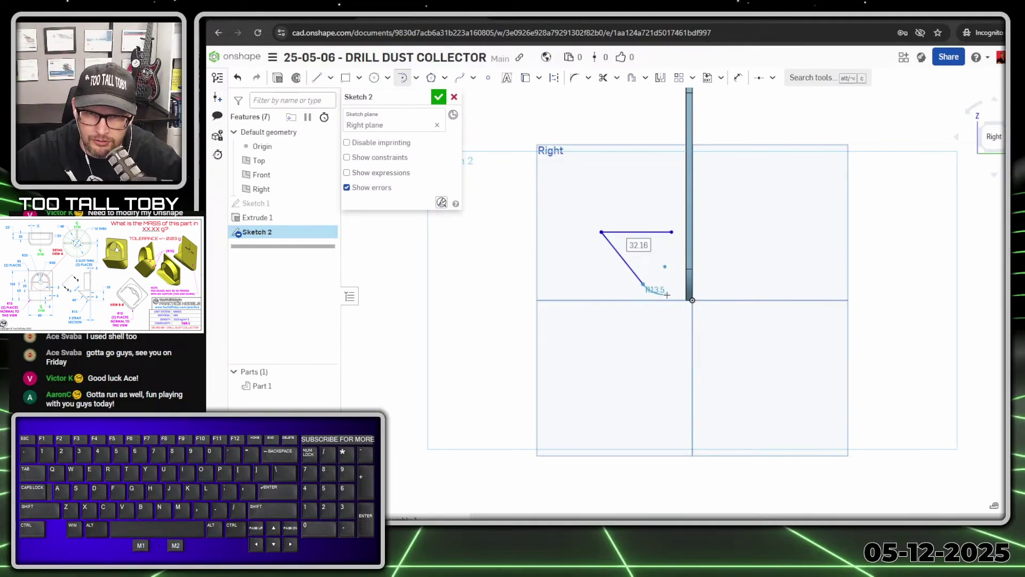
pyautogui.press('l')
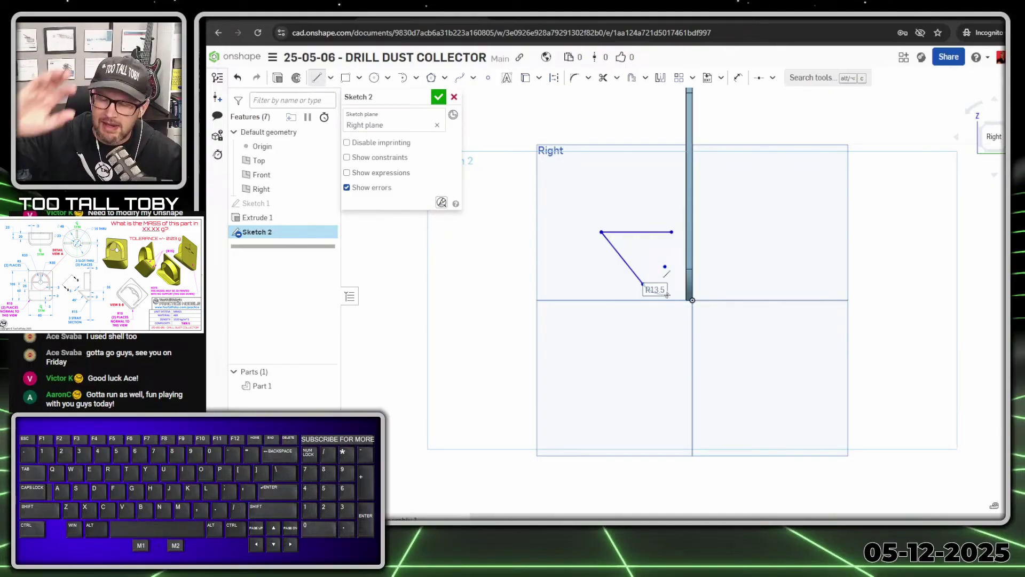
pyautogui.write('15')
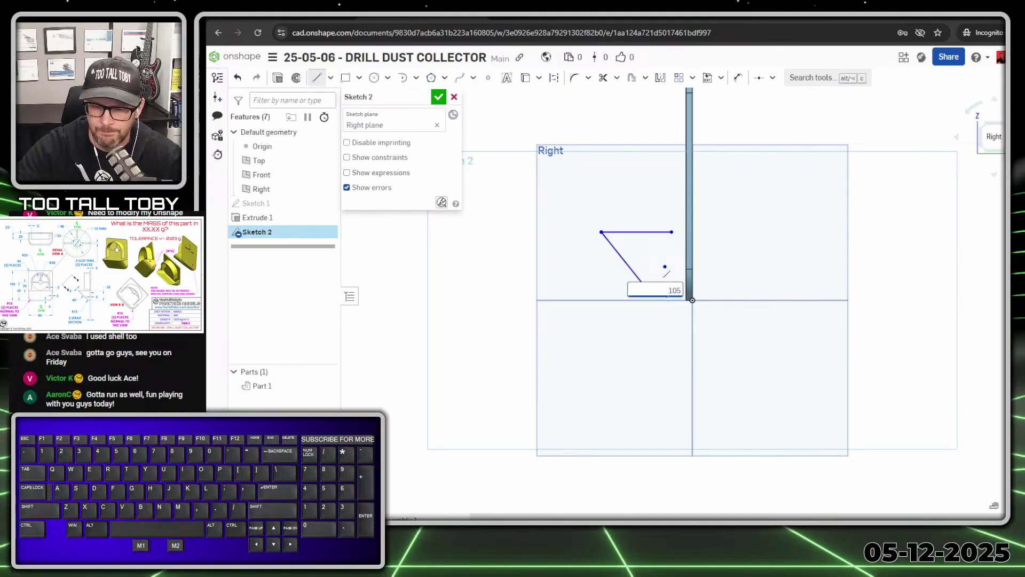
pyautogui.press('BackSpace')
pyautogui.write('5')
pyautogui.press('Return')
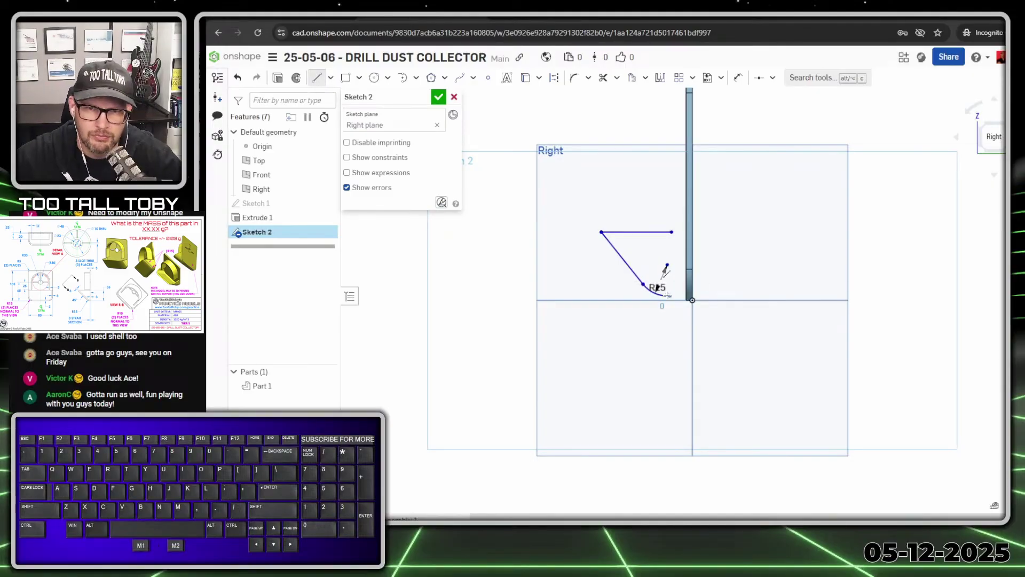
# Close the profile with a line from the arc's end to the horizontal line's start and constrain that line vertical
pyautogui.scroll(3, 699, 199)
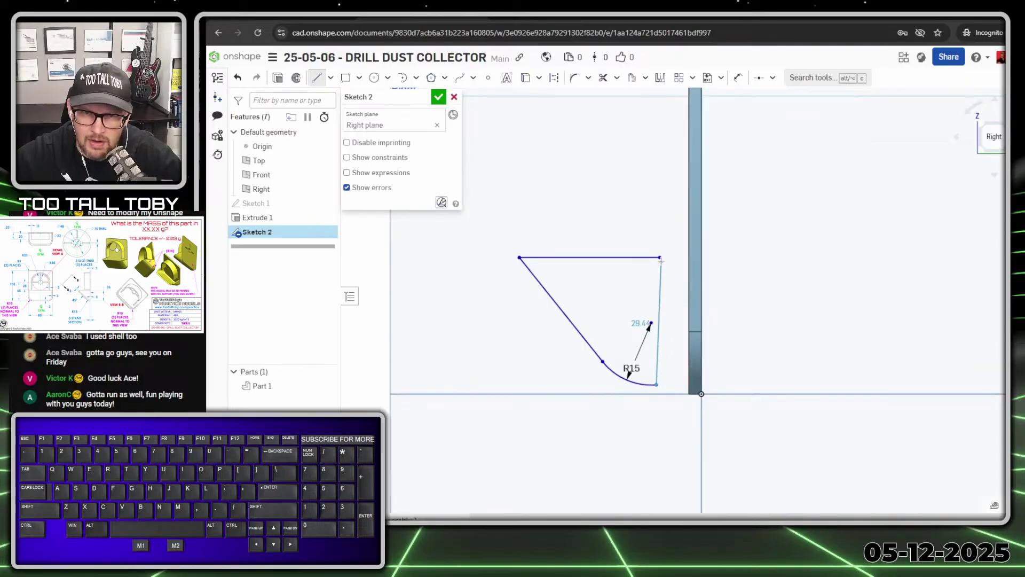
pyautogui.click(660, 257)
pyautogui.press('Escape')
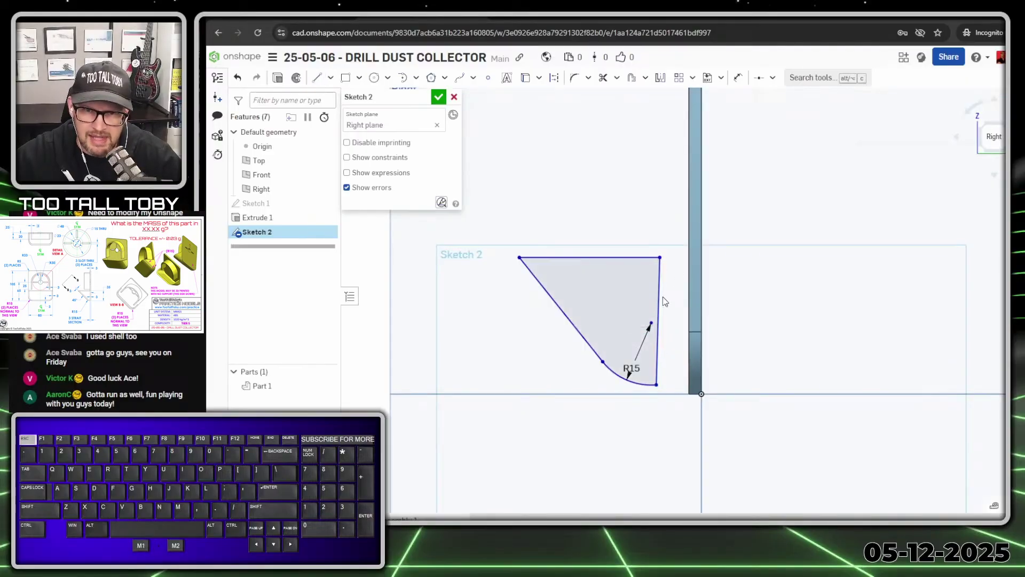
pyautogui.click(661, 293)
pyautogui.press('v')
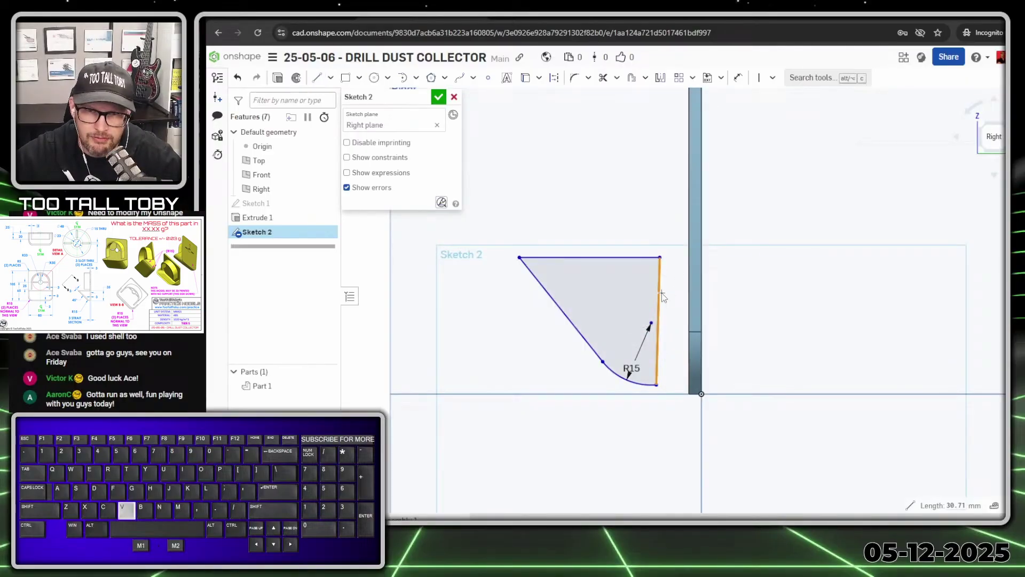
# Make the profile's lower corner coincident with the bottom front corner of the plate
pyautogui.click(656, 385)
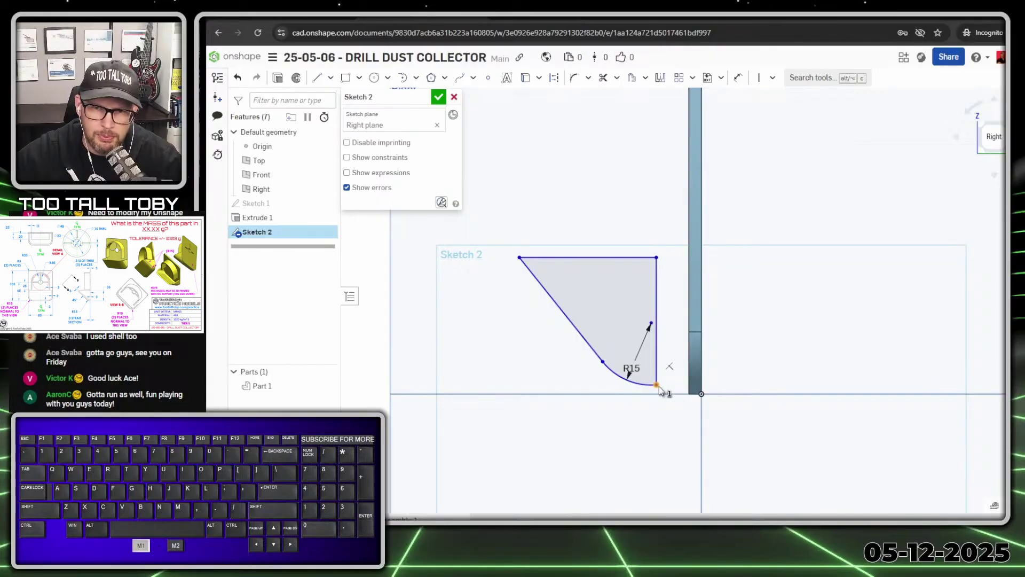
pyautogui.click(689, 394)
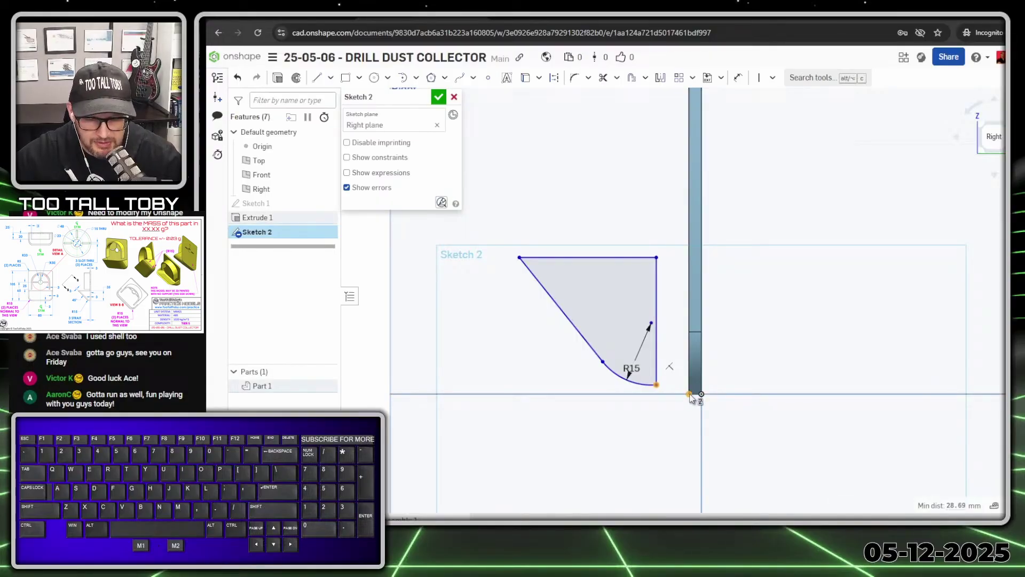
pyautogui.press('i')
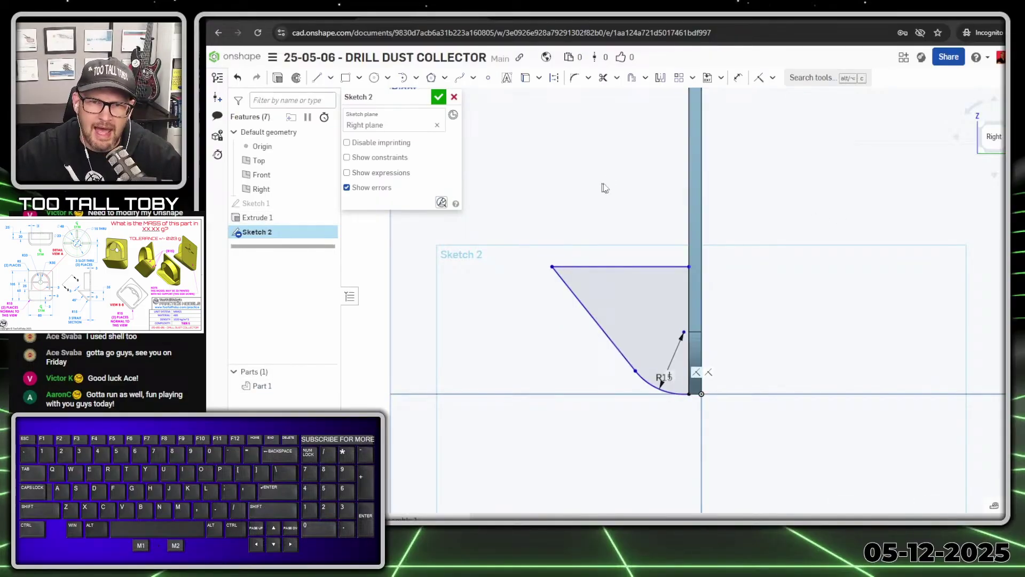
# Dimension the distance from the Top plane to the profile's horizontal line as 35 mm, placing it outside the profile
pyautogui.press('s')
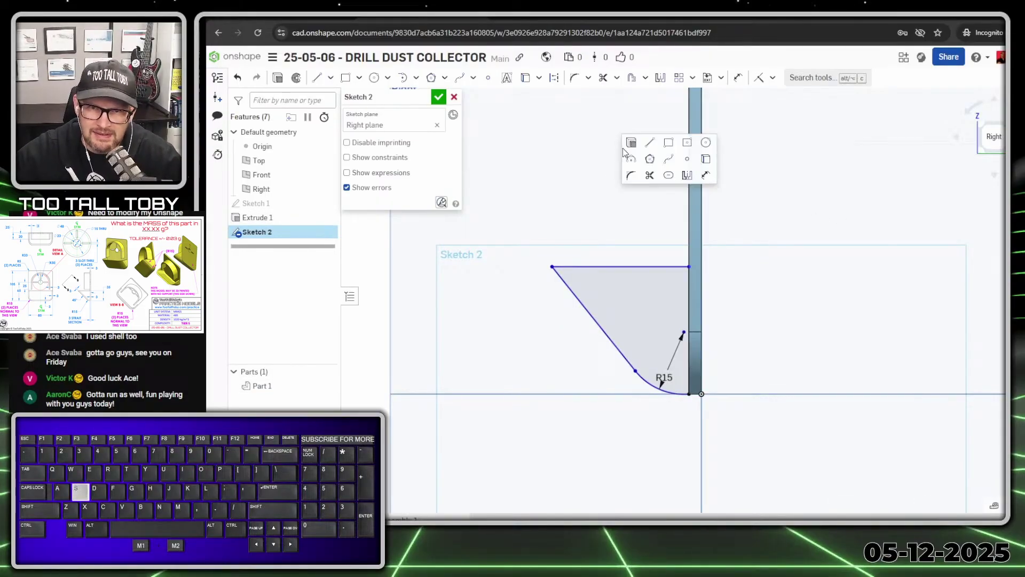
pyautogui.click(706, 176)
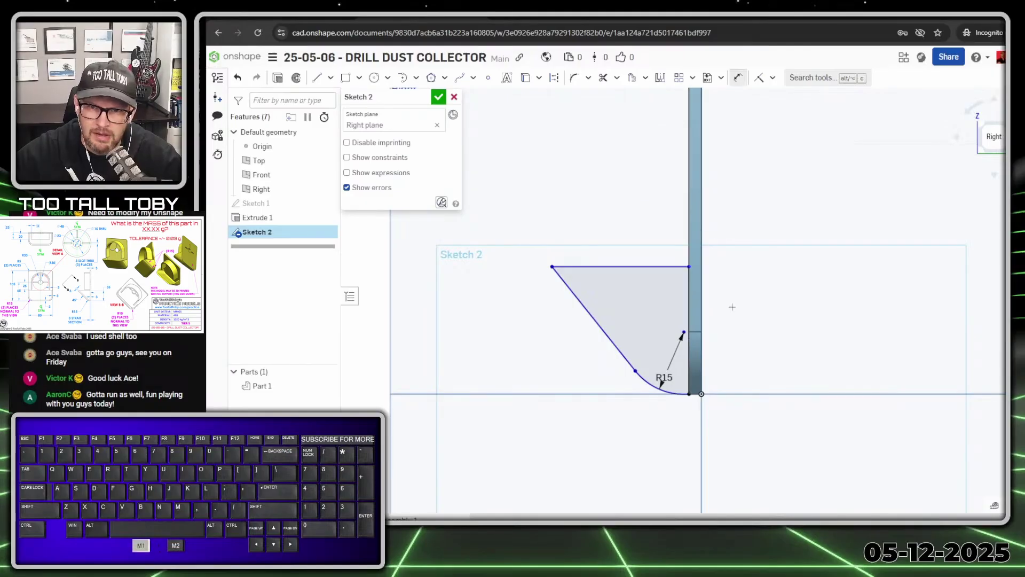
pyautogui.click(564, 393)
pyautogui.click(623, 278)
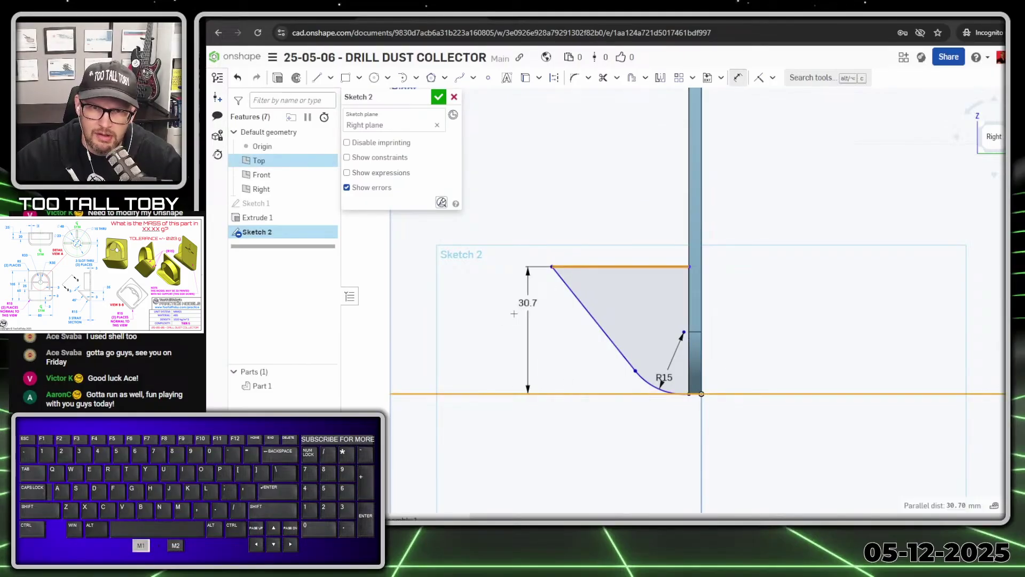
pyautogui.click(486, 327)
pyautogui.write('2')
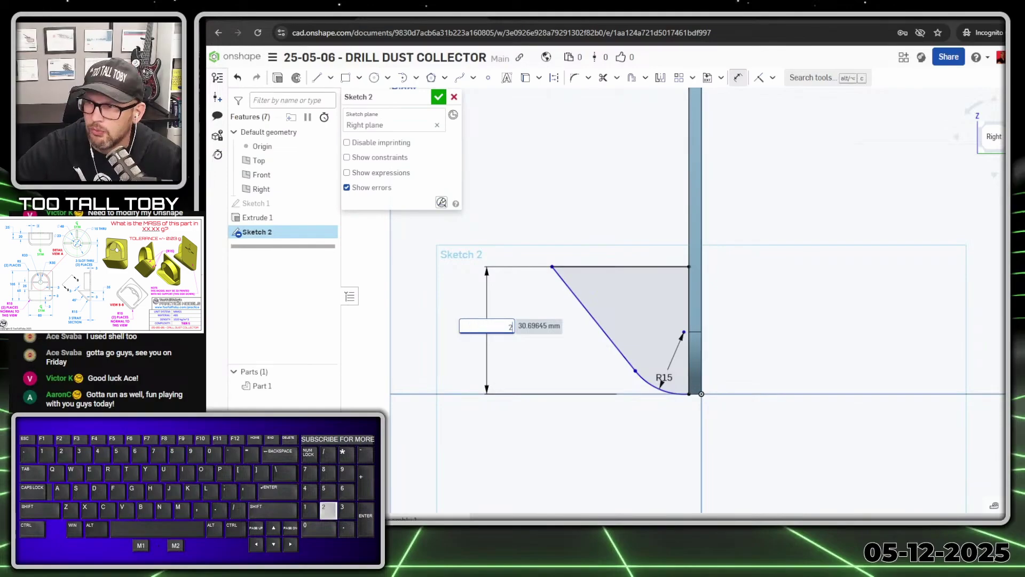
pyautogui.press('BackSpace')
pyautogui.write('35')
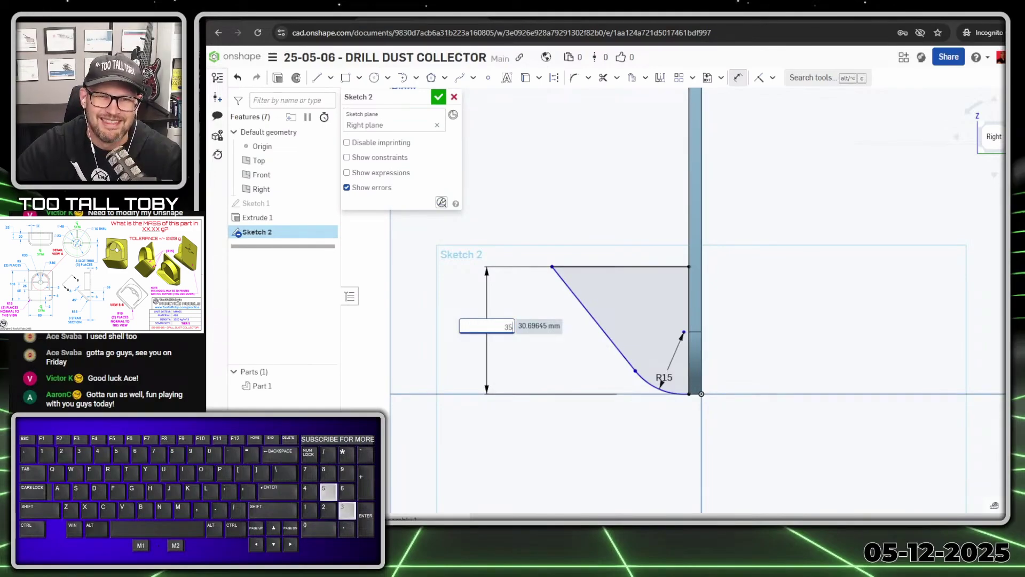
pyautogui.press('Return')
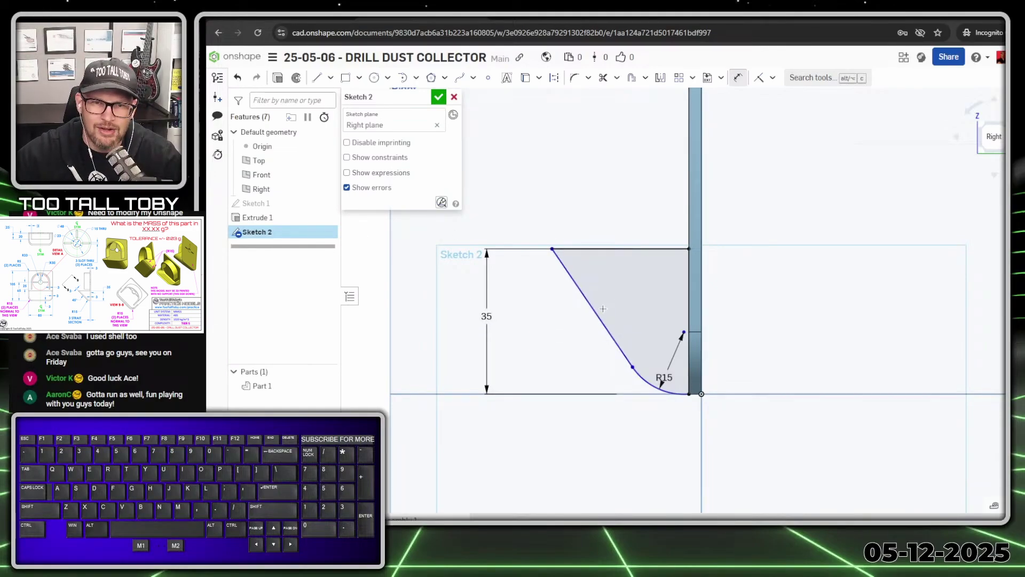
# Dimension the angle between the slanted line and the vertical line along the plate as 45°
pyautogui.click(602, 309)
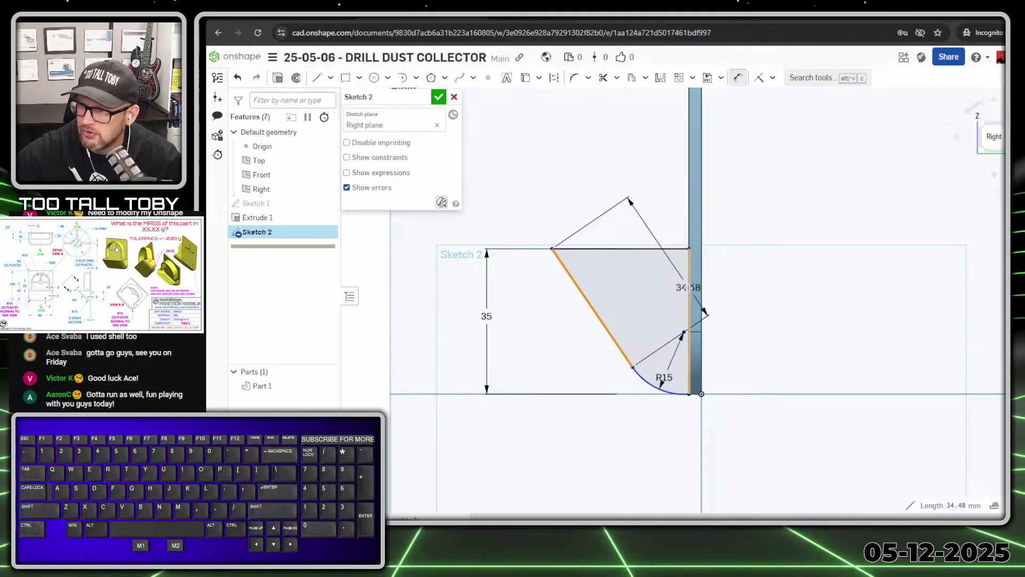
pyautogui.click(689, 287)
pyautogui.click(630, 284)
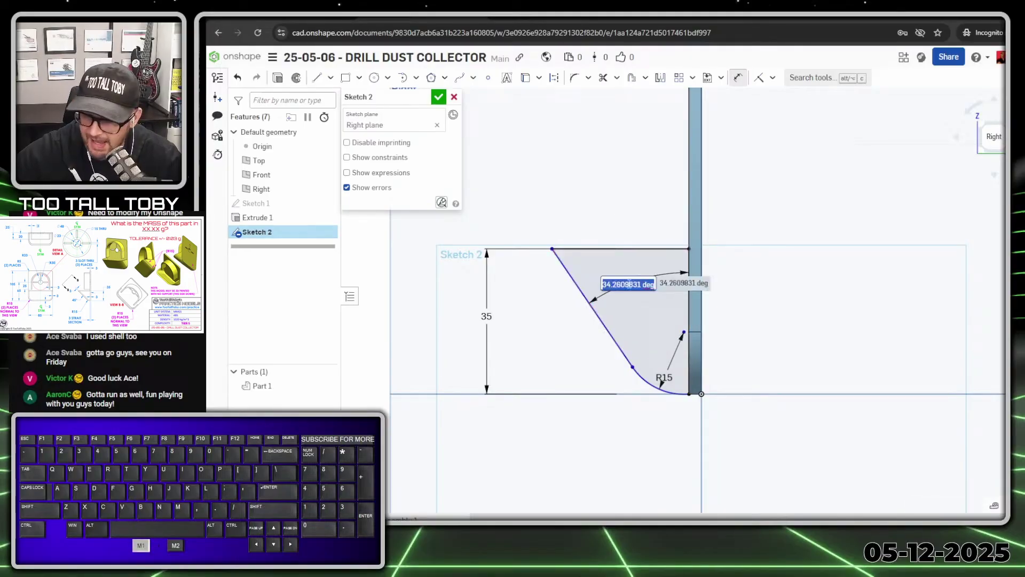
pyautogui.write('45')
pyautogui.press('Return')
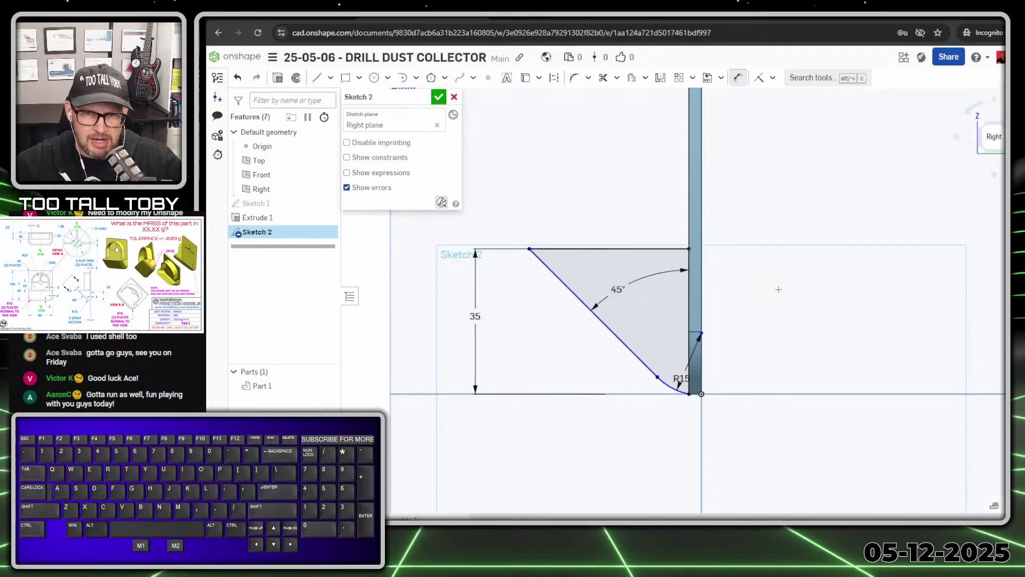
pyautogui.press('Escape')
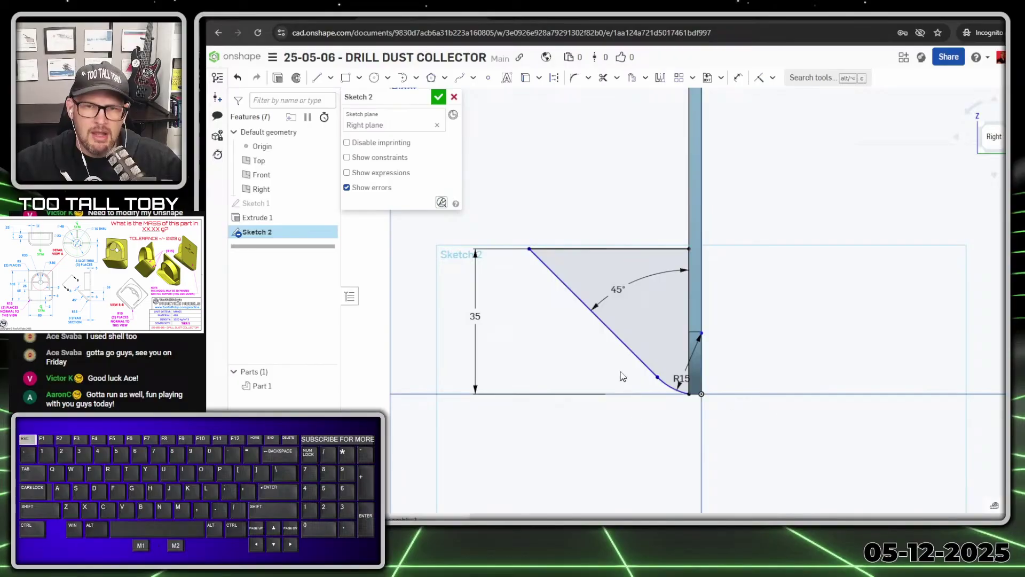
# Pull the junction of the slanted line and the R15 arc away from the plate to reshape the profile
pyautogui.scroll(-3, 622, 376)
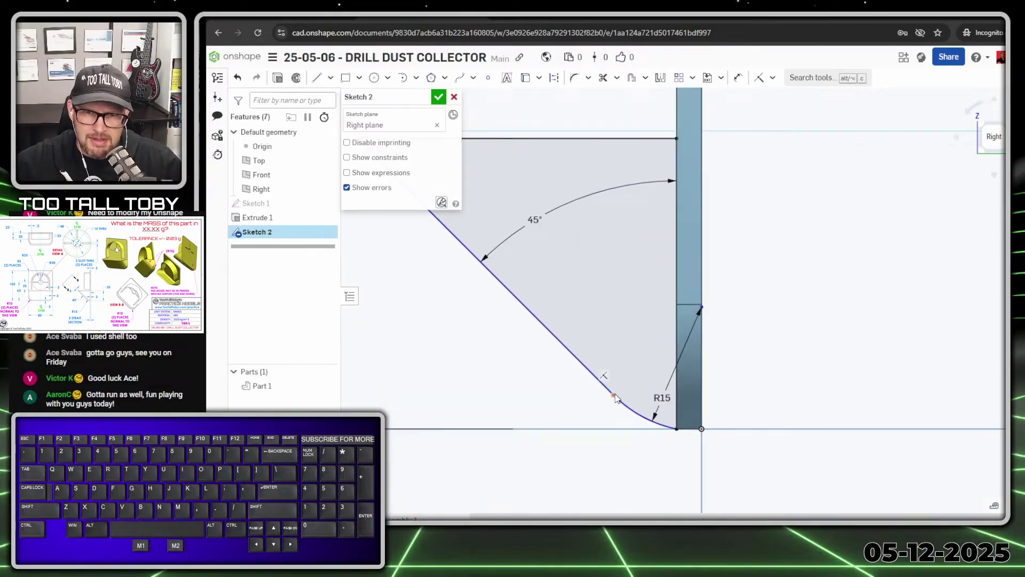
pyautogui.moveTo(615, 397)
pyautogui.mouseDown()
pyautogui.moveTo(604, 379)
pyautogui.moveTo(549, 355)
pyautogui.moveTo(433, 366)
pyautogui.moveTo(426, 414)
pyautogui.moveTo(575, 328)
pyautogui.moveTo(735, 312)
pyautogui.moveTo(494, 307)
pyautogui.moveTo(427, 374)
pyautogui.moveTo(442, 339)
pyautogui.moveTo(659, 302)
pyautogui.moveTo(628, 285)
pyautogui.moveTo(476, 304)
pyautogui.moveTo(527, 306)
pyautogui.mouseUp()
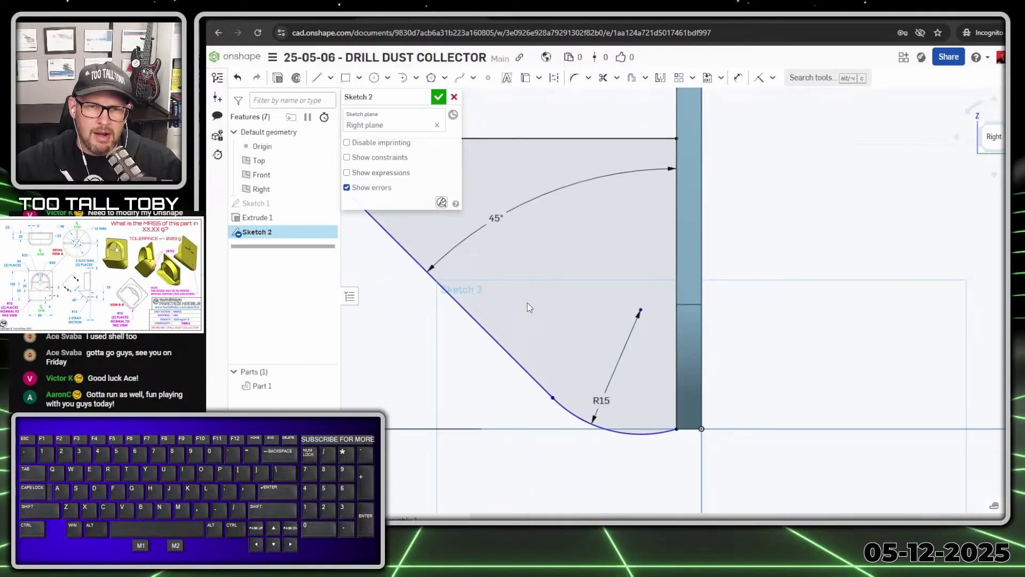
pyautogui.click(611, 435)
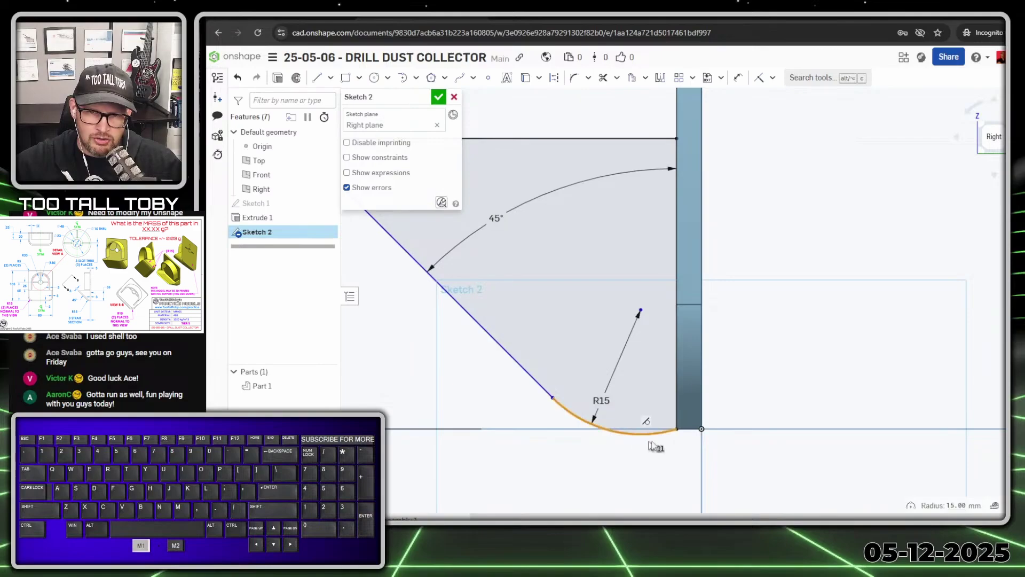
pyautogui.click(697, 433)
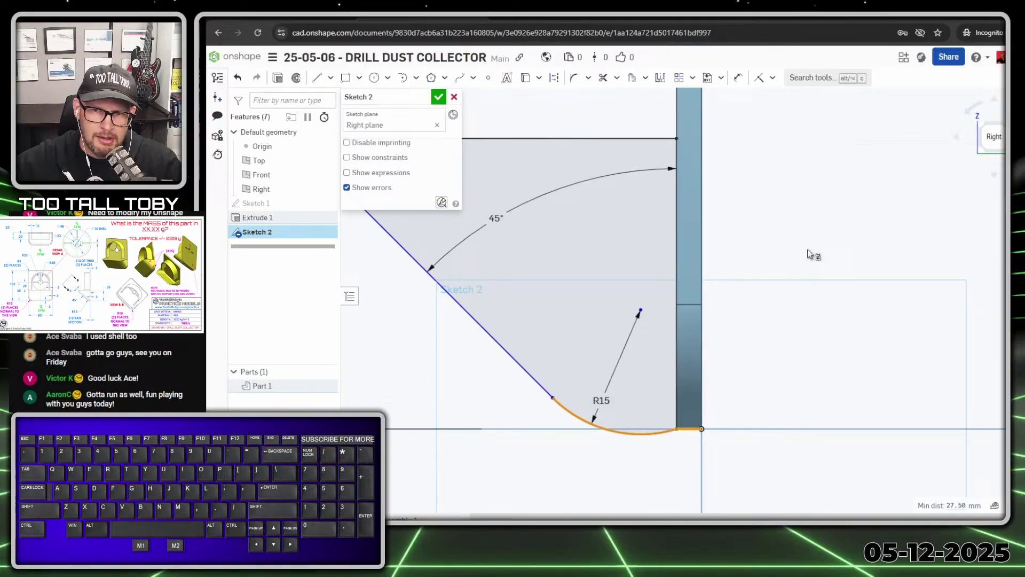
pyautogui.press('space')
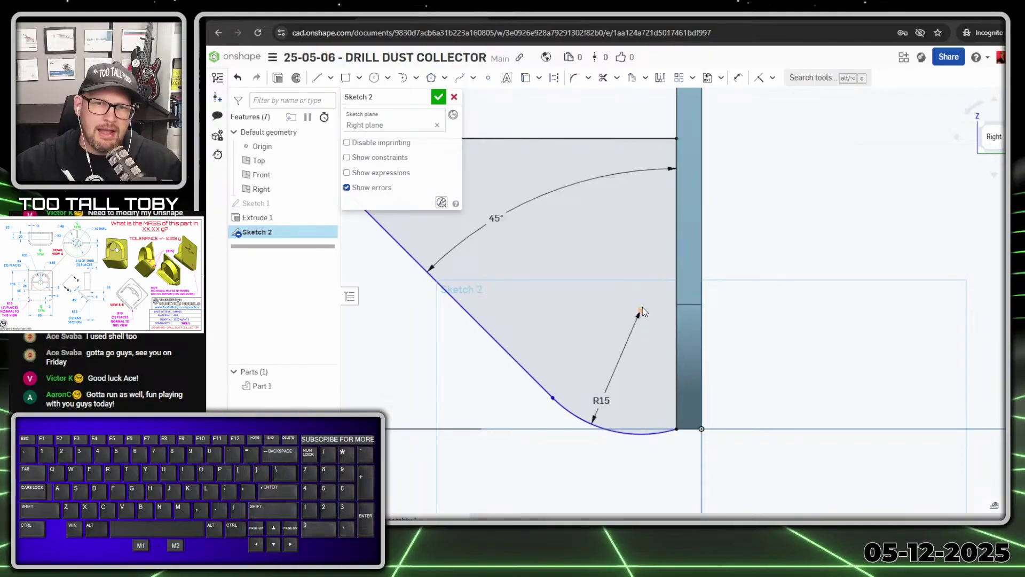
# Make the R15 arc's center point coincident with the front face edge of the plate
pyautogui.press('m')
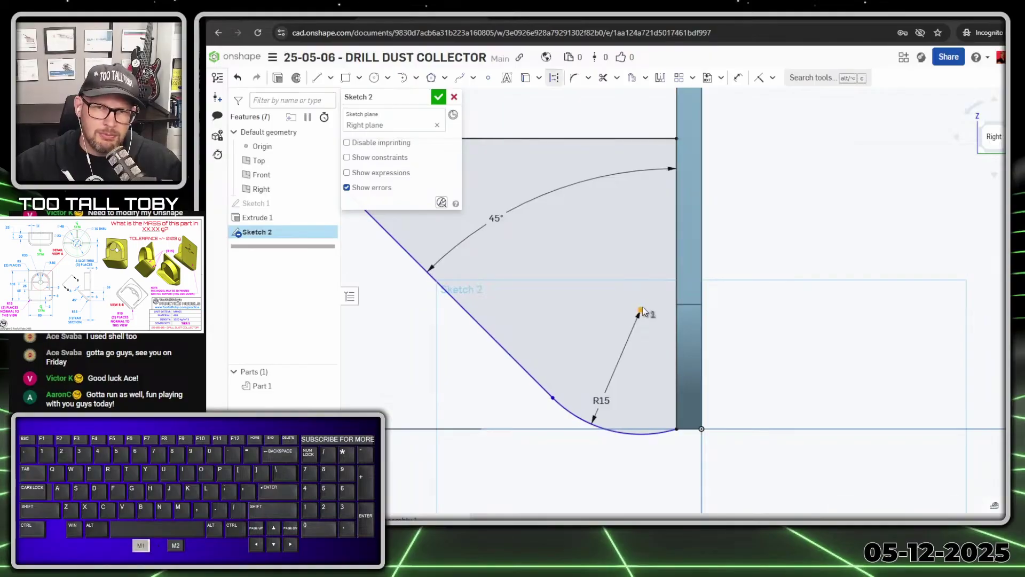
pyautogui.click(677, 322)
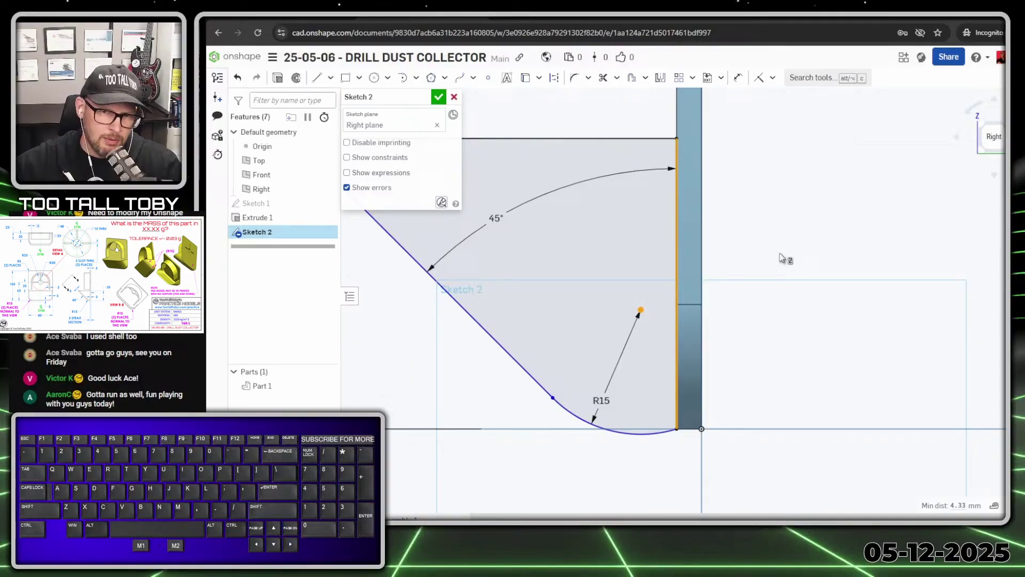
pyautogui.press('i')
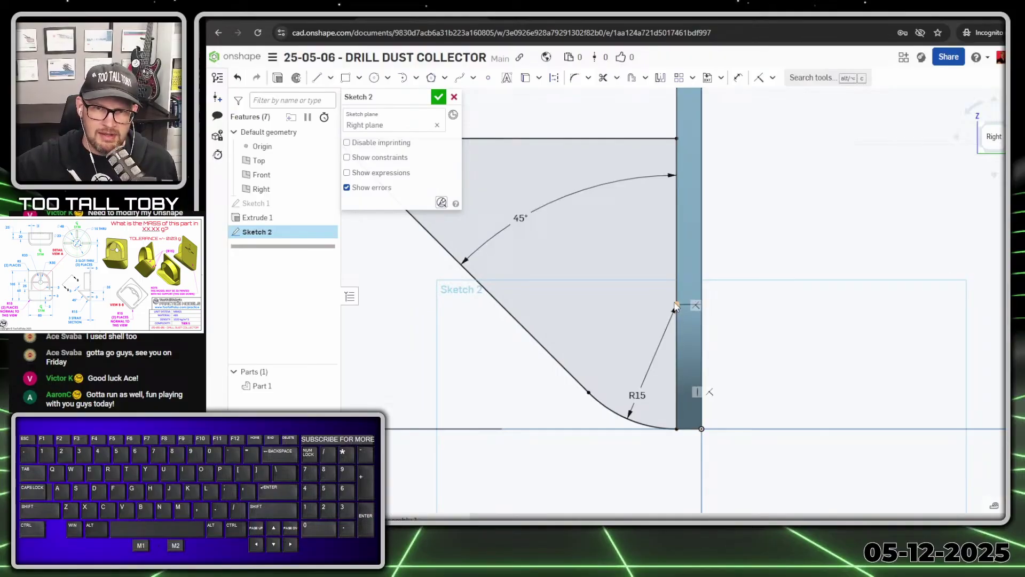
pyautogui.moveTo(637, 396)
pyautogui.mouseDown()
pyautogui.moveTo(602, 359)
pyautogui.moveTo(628, 391)
pyautogui.mouseUp()
pyautogui.scroll(-5, 706, 406)
pyautogui.click(561, 191)
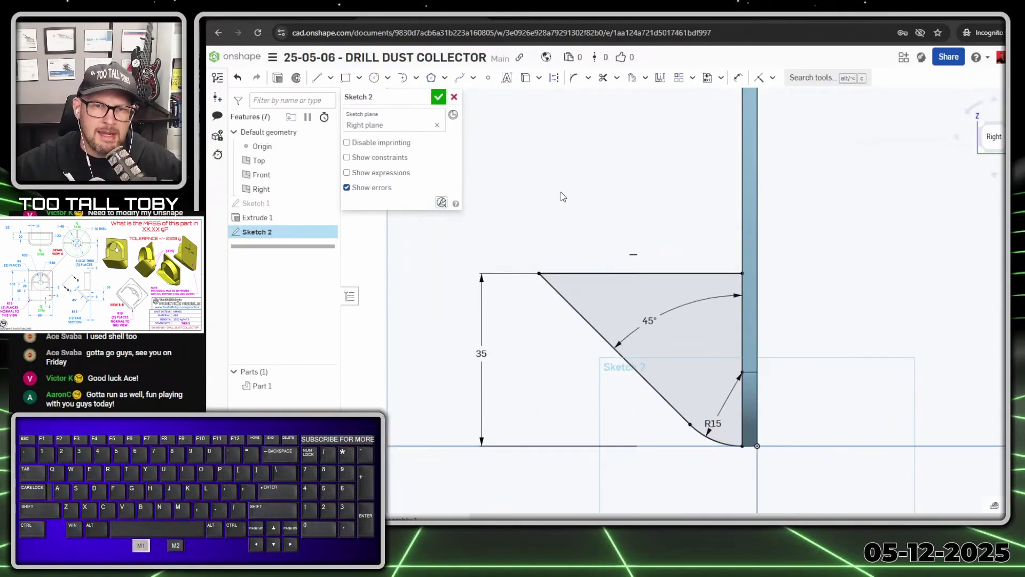
# Finish the sketch and extrude the scoop profile as added material up to one side face of the plate
pyautogui.scroll(-3, 580, 225)
pyautogui.scroll(3, 755, 291)
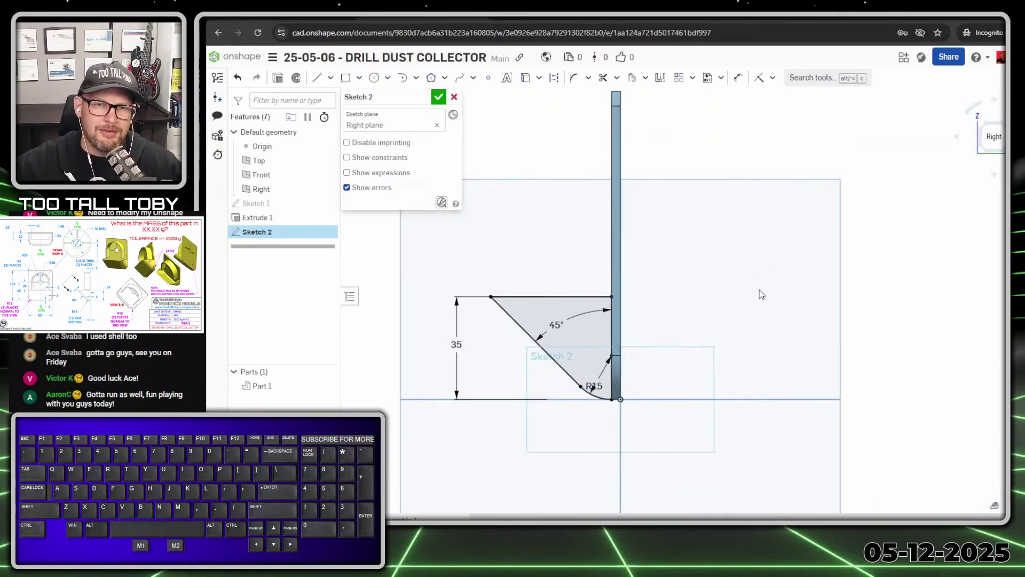
pyautogui.scroll(-2, 759, 293)
pyautogui.keyDown('ctrl'); pyautogui.moveTo(672, 249); pyautogui.dragTo(694, 263, button='right'); pyautogui.keyUp('ctrl')
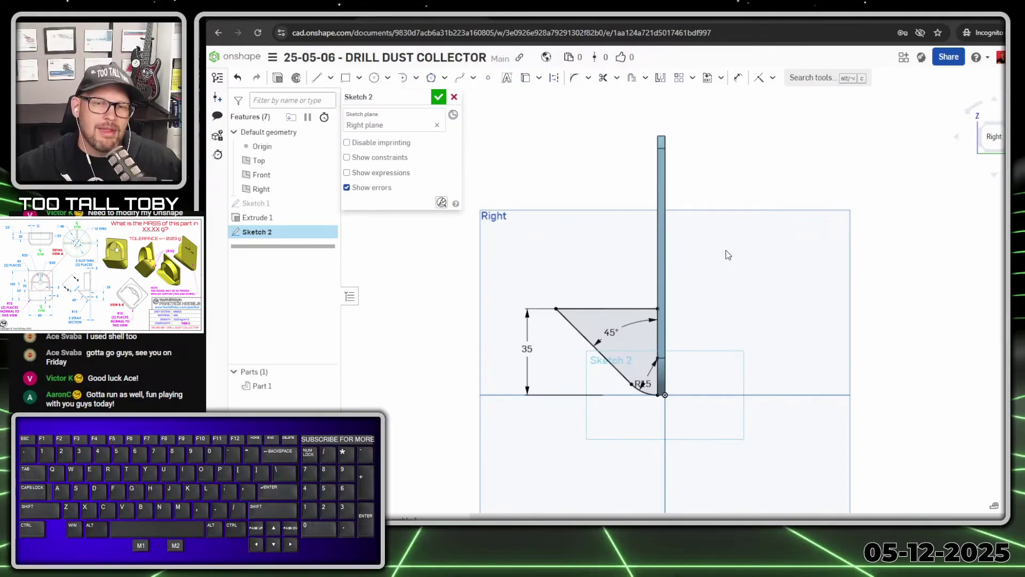
pyautogui.moveTo(599, 216); pyautogui.dragTo(614, 218, button='right')
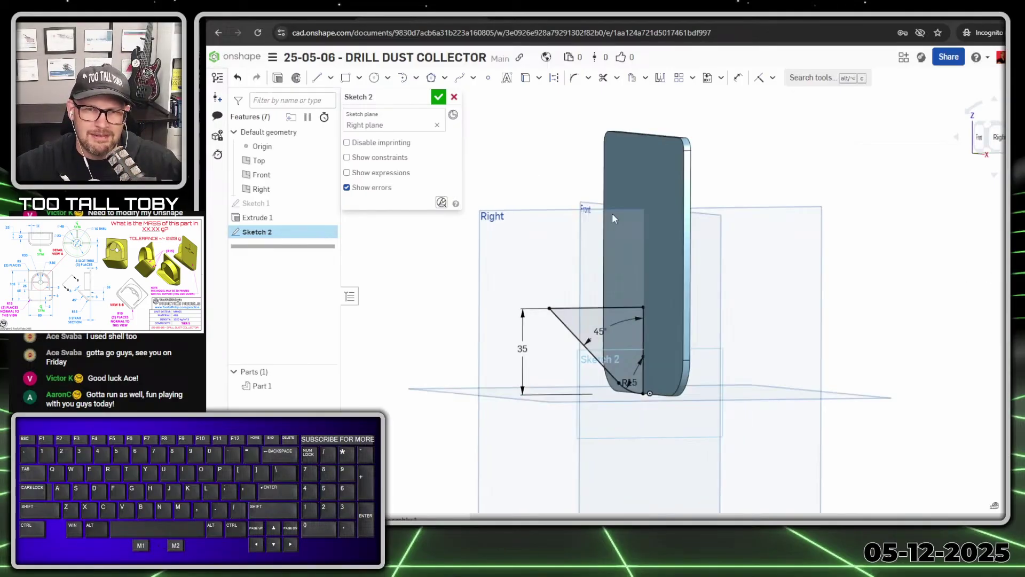
pyautogui.press('s')
pyautogui.click(608, 173)
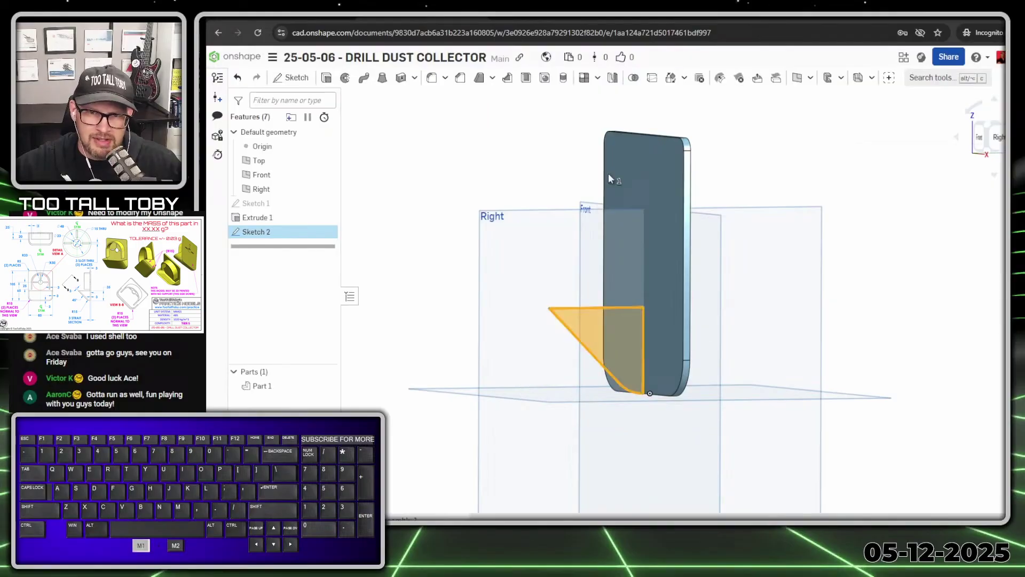
pyautogui.click(405, 172)
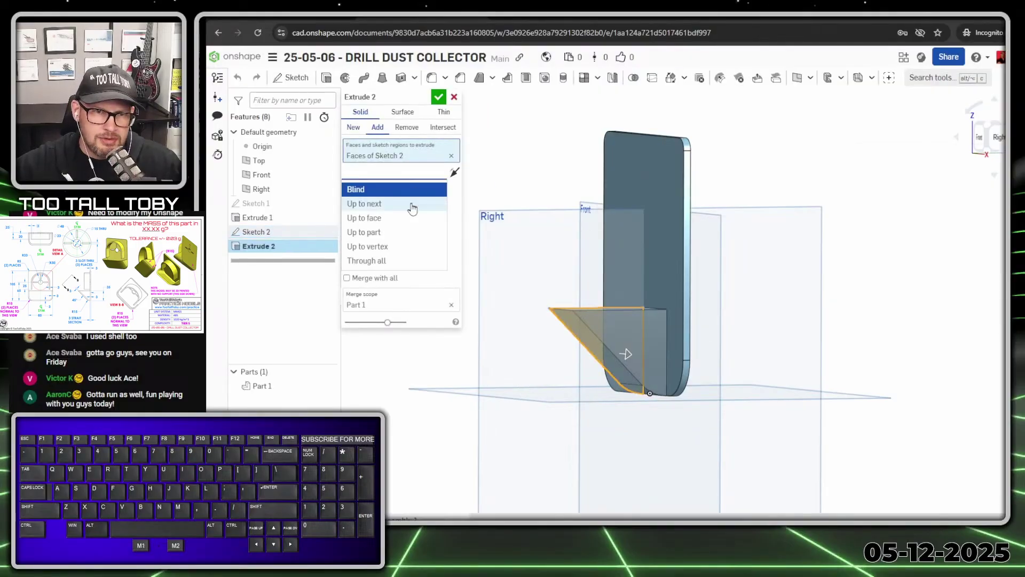
pyautogui.click(381, 219)
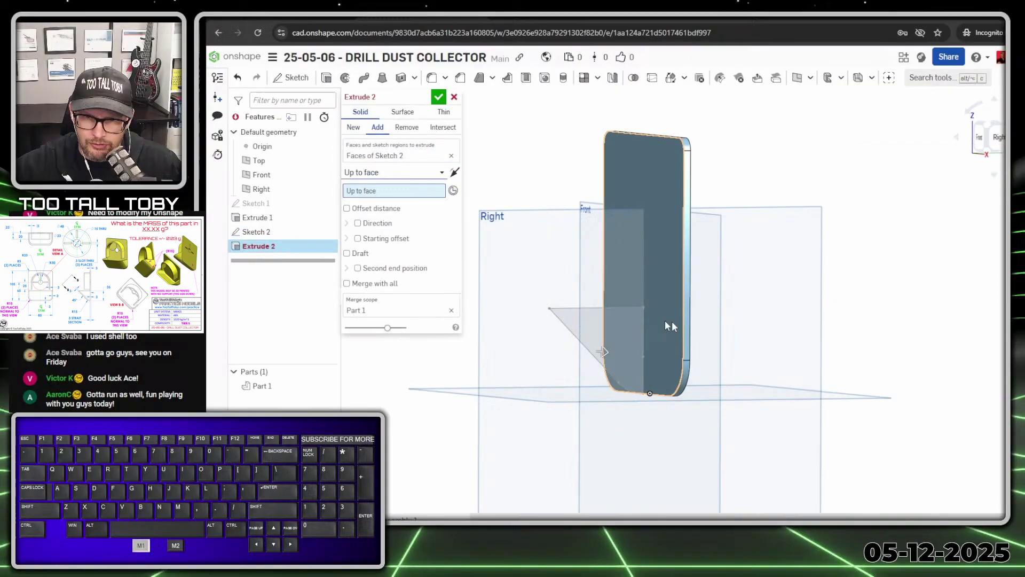
pyautogui.scroll(5, 672, 322)
pyautogui.click(685, 349)
pyautogui.scroll(-5, 686, 348)
pyautogui.moveTo(637, 395); pyautogui.dragTo(709, 383, button='right')
# Give the scoop extrusion a second end position up to the plate's opposite side face and accept it
pyautogui.click(392, 278)
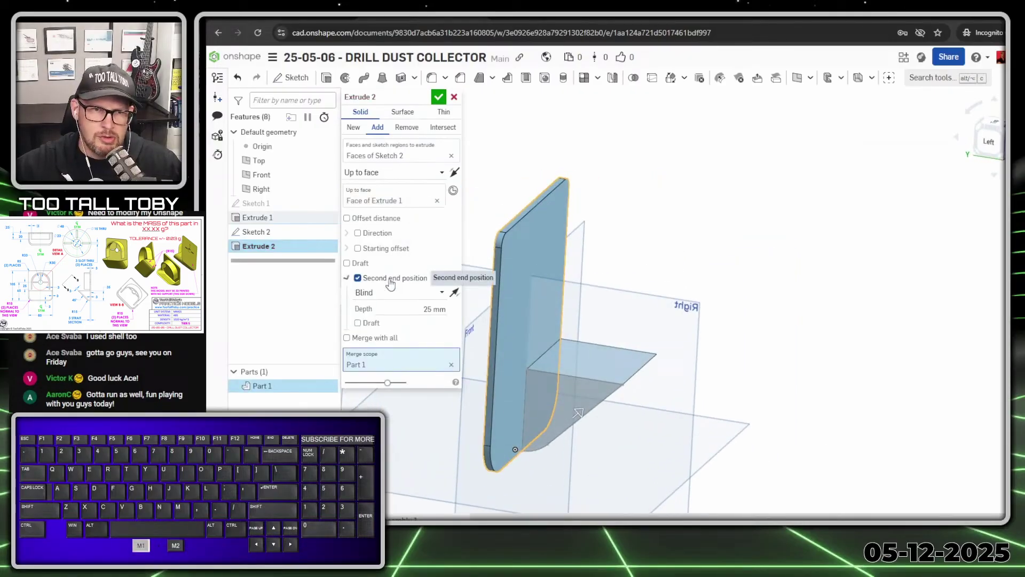
pyautogui.click(397, 292)
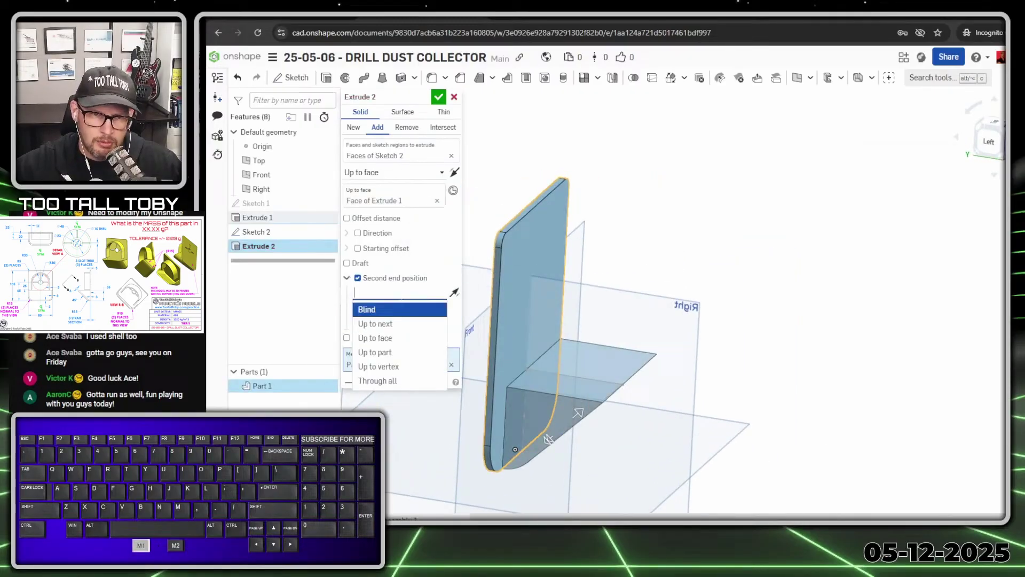
pyautogui.click(400, 340)
pyautogui.scroll(5, 488, 415)
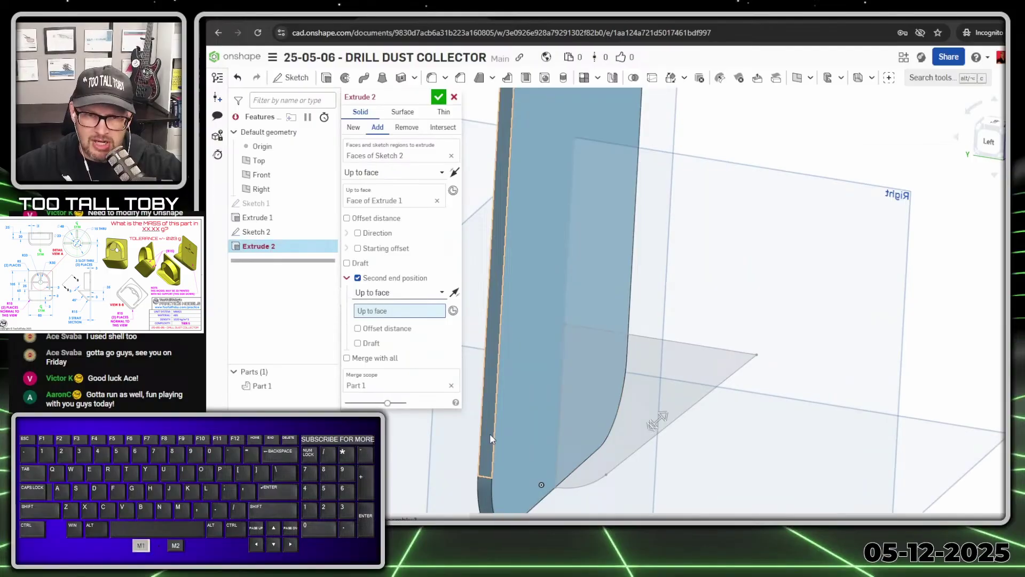
pyautogui.click(489, 434)
pyautogui.scroll(-5, 491, 434)
pyautogui.moveTo(571, 418); pyautogui.dragTo(490, 441, button='right')
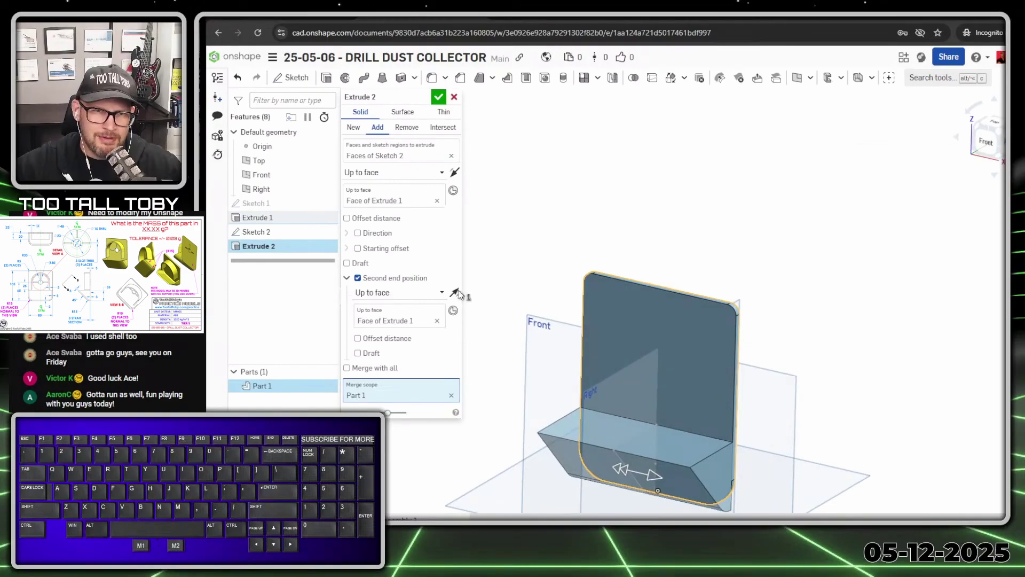
pyautogui.click(438, 97)
pyautogui.moveTo(719, 451); pyautogui.dragTo(608, 424, button='right')
pyautogui.scroll(5, 607, 424)
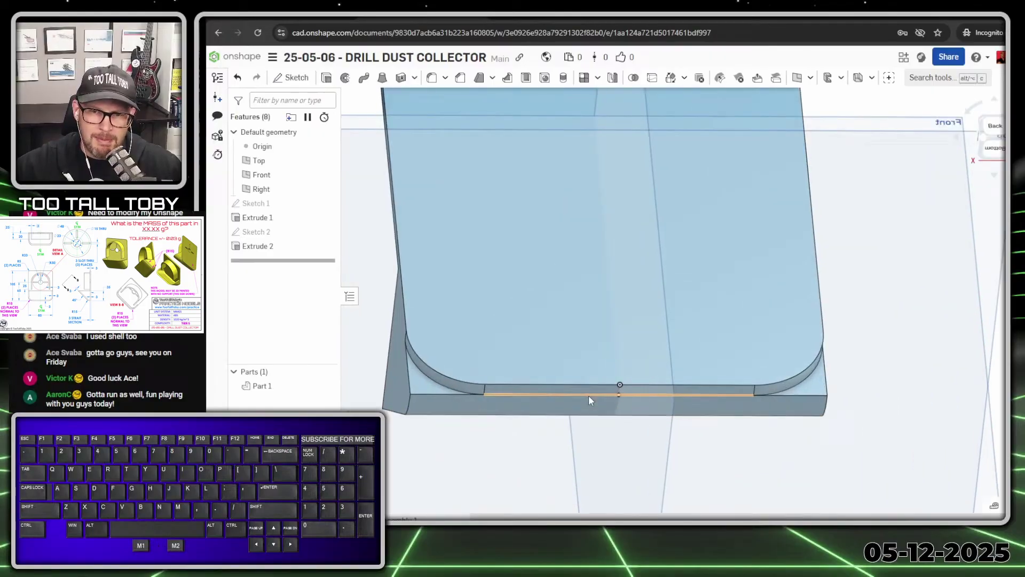
pyautogui.click(428, 391)
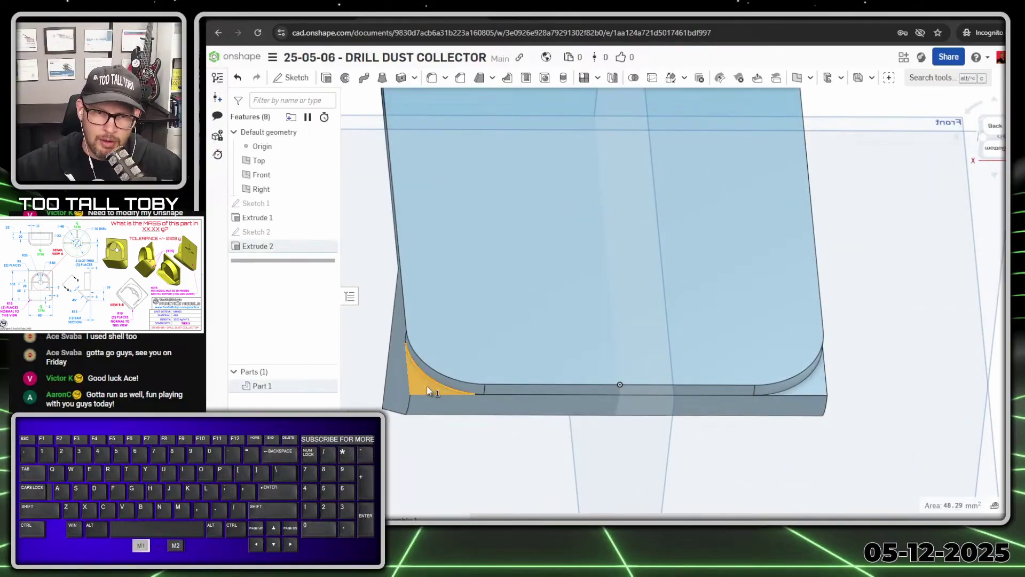
pyautogui.click(821, 395)
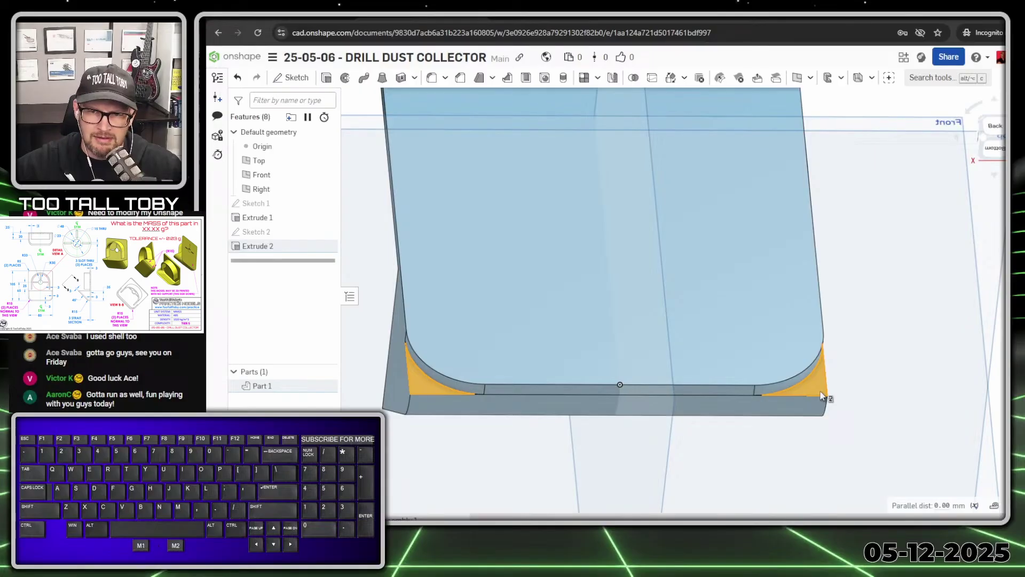
pyautogui.press('space')
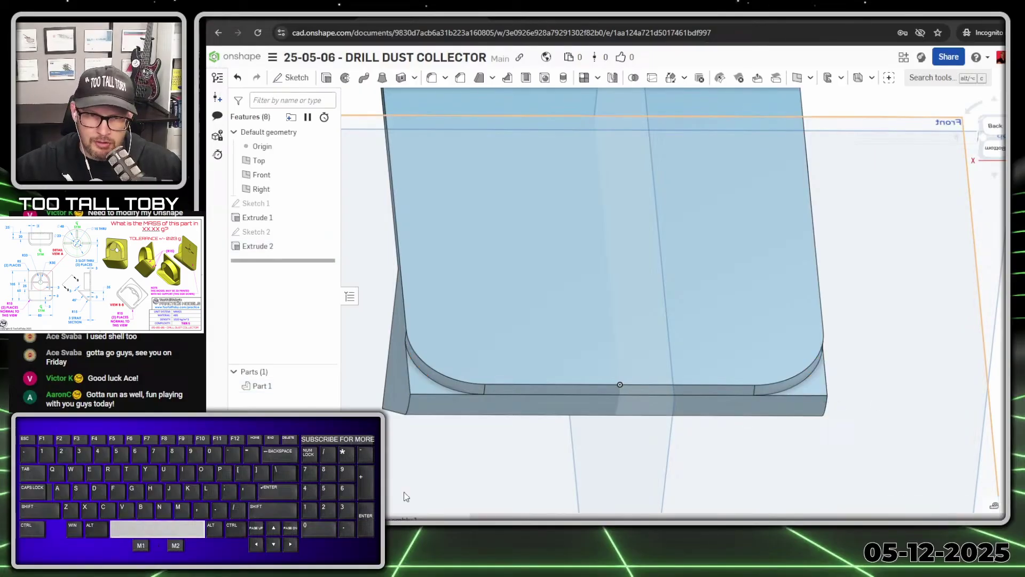
# Cut off the scoop's two lower corners by extruding their exposed back faces as a Through all removal
pyautogui.click(425, 390)
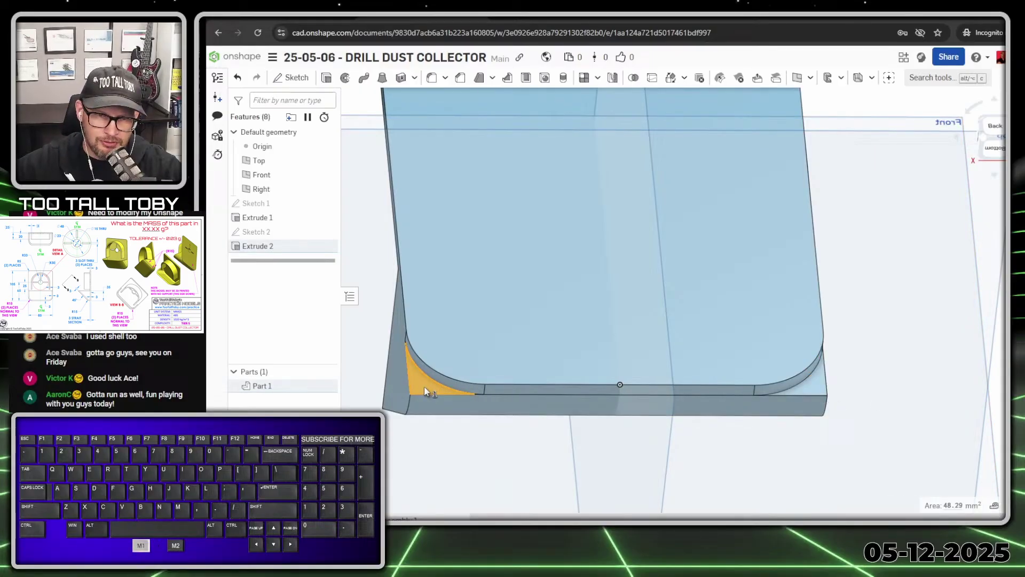
pyautogui.click(812, 393)
pyautogui.click(593, 263)
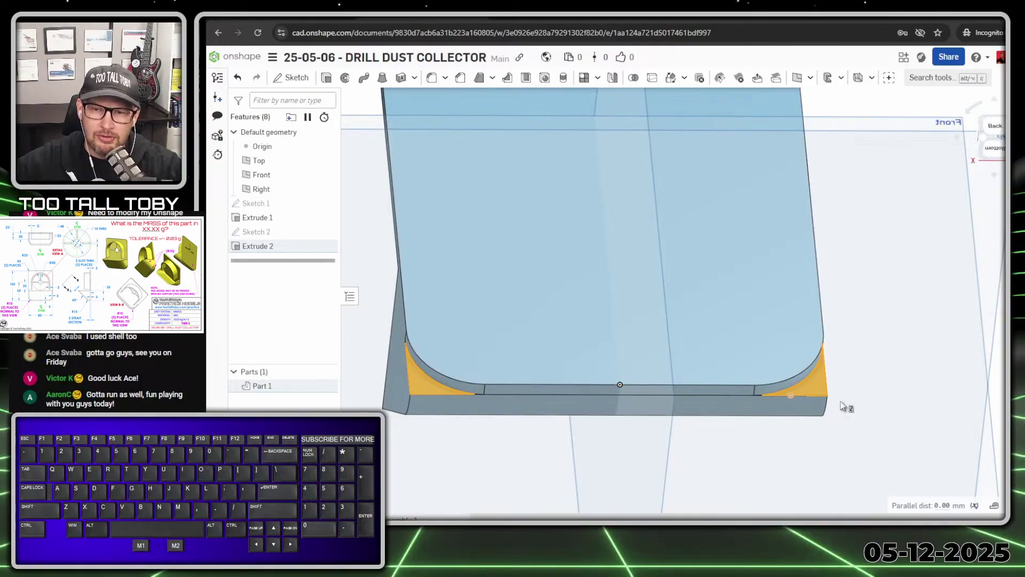
pyautogui.click(327, 79)
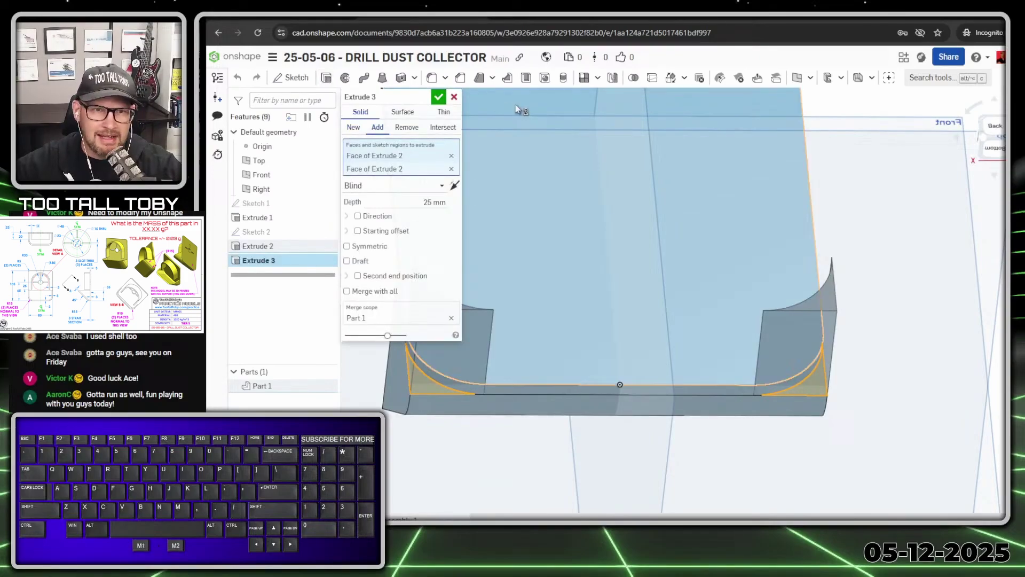
pyautogui.click(406, 127)
pyautogui.click(435, 186)
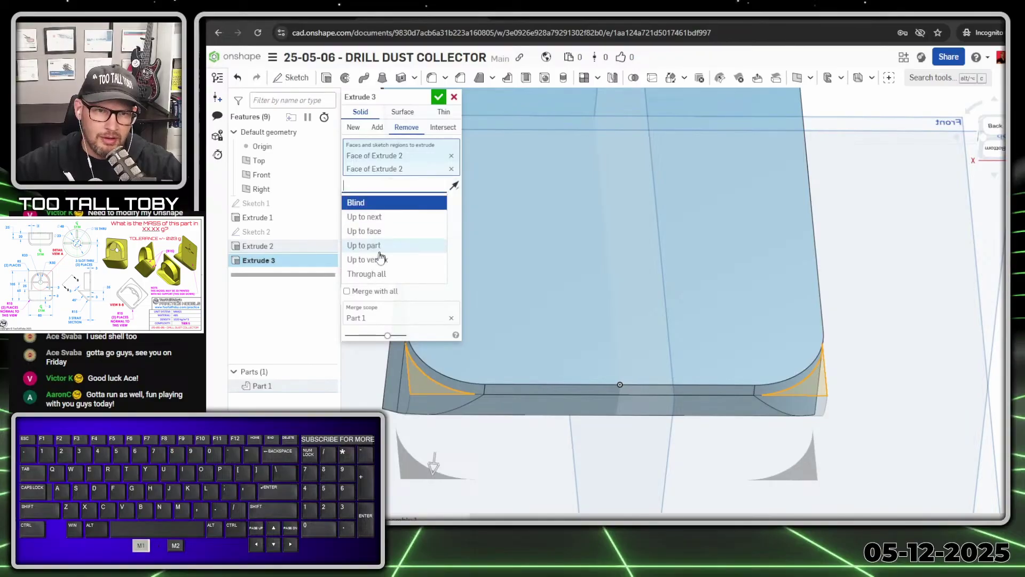
pyautogui.click(377, 274)
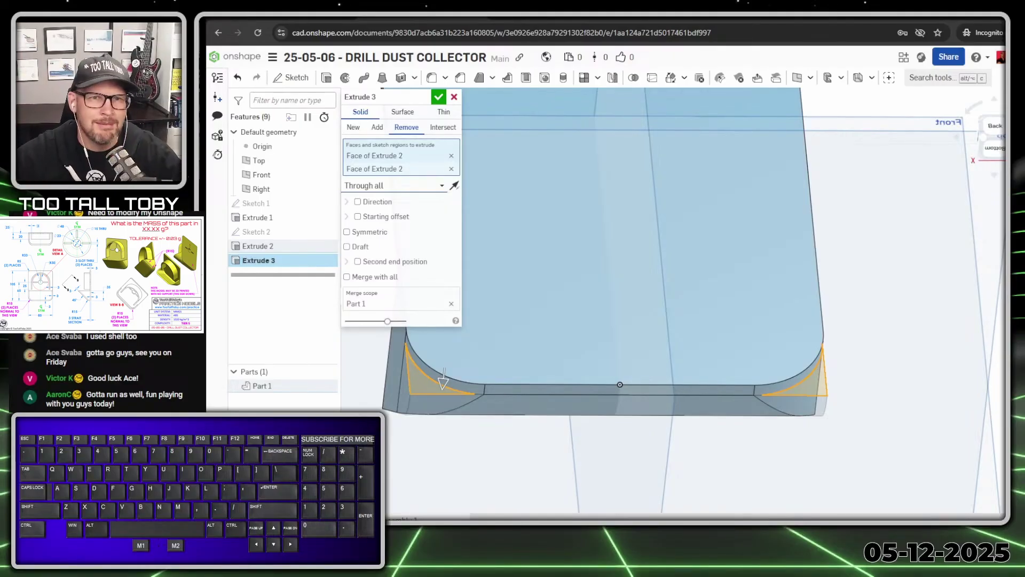
pyautogui.click(438, 96)
# Fillet the scoop's two slanted outer side edges with a 15 mm radius and accept the feature
pyautogui.moveTo(769, 392); pyautogui.dragTo(745, 311, button='right')
pyautogui.hotkey('shift', '1')
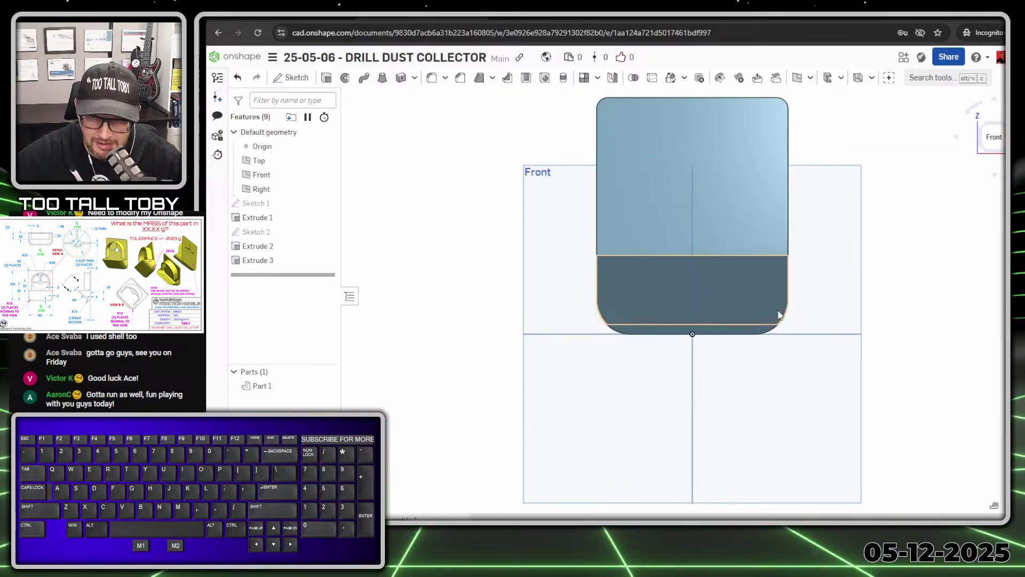
pyautogui.hotkey('shift', '7')
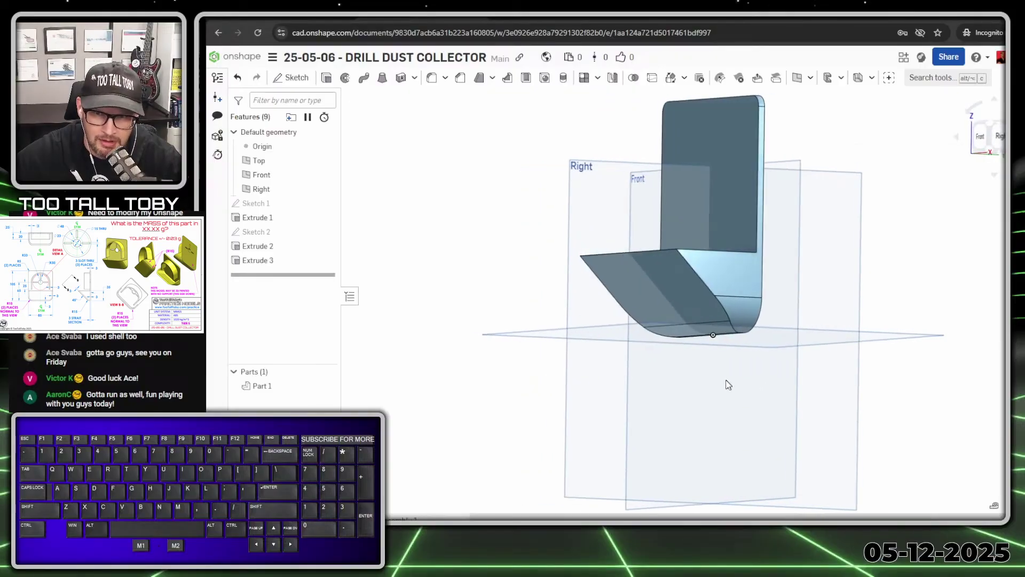
pyautogui.scroll(-3, 689, 324)
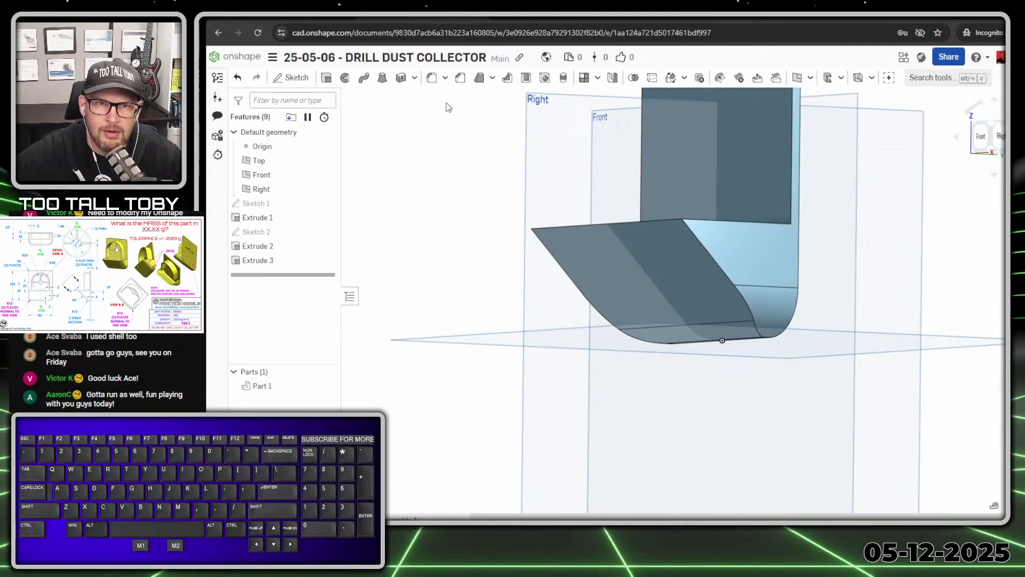
pyautogui.click(432, 79)
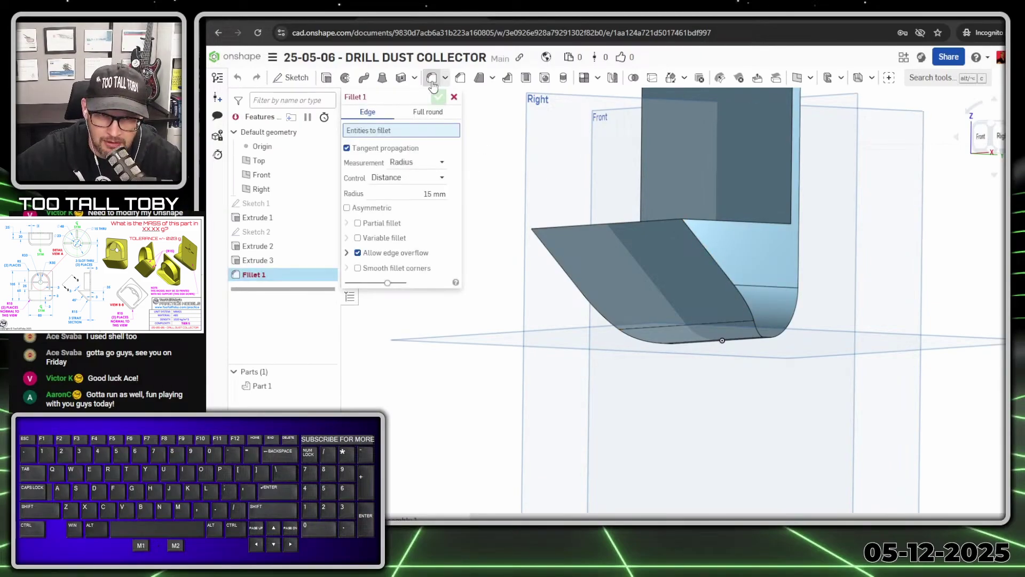
pyautogui.click(435, 194)
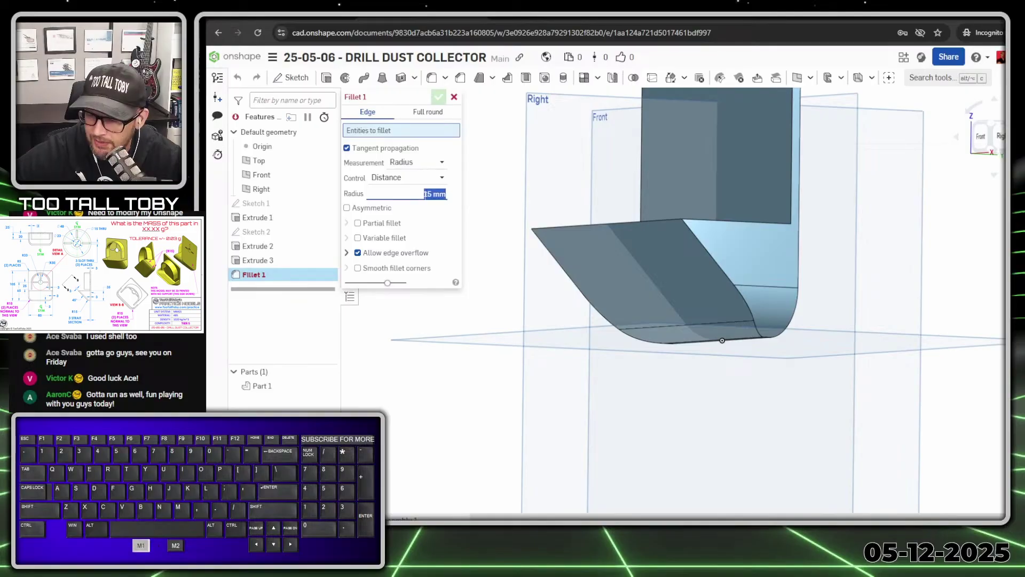
pyautogui.write('15')
pyautogui.press('KP_Enter')
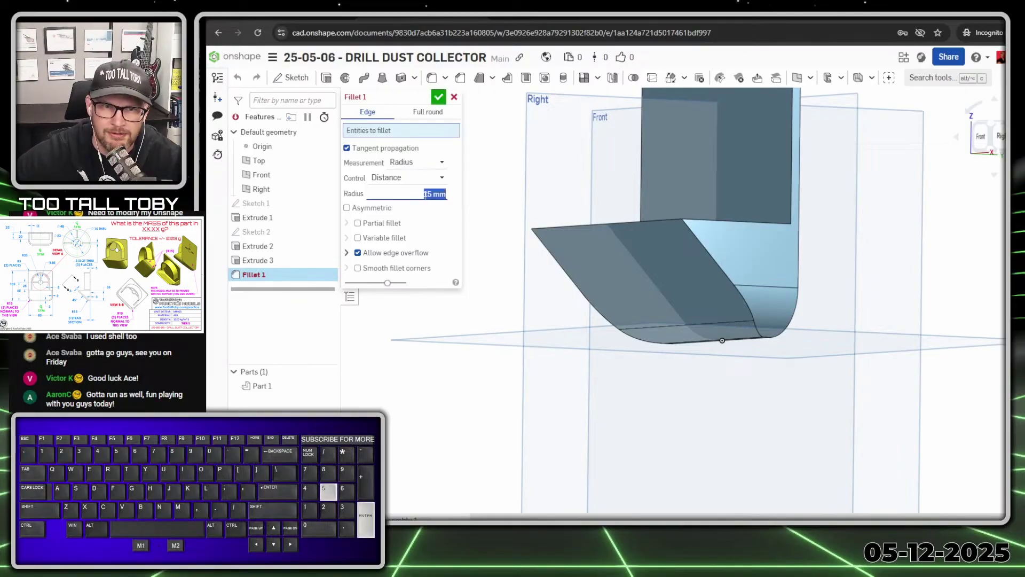
pyautogui.click(700, 244)
pyautogui.moveTo(698, 238); pyautogui.dragTo(562, 248, button='right')
pyautogui.click(552, 245)
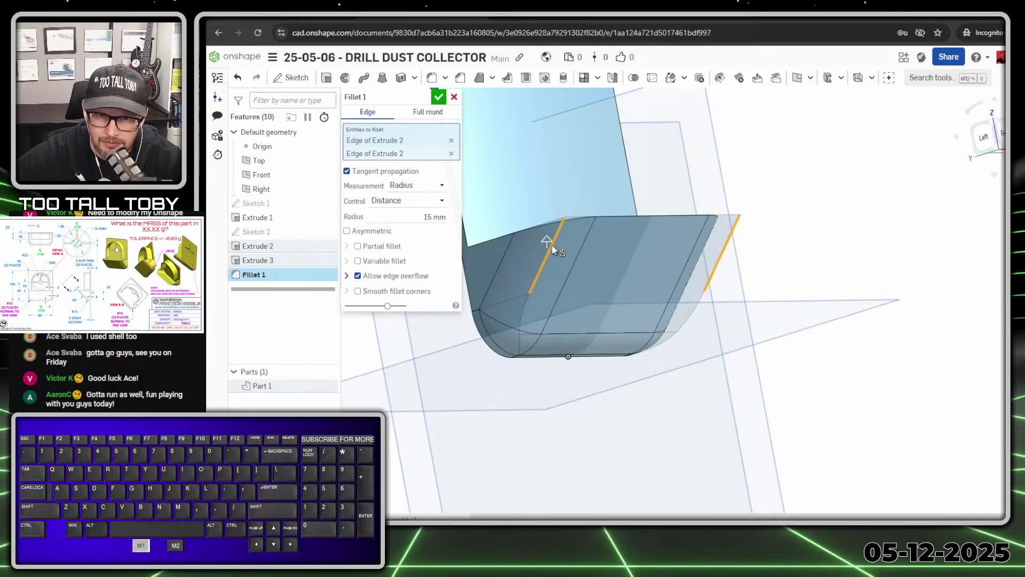
pyautogui.scroll(-3, 591, 257)
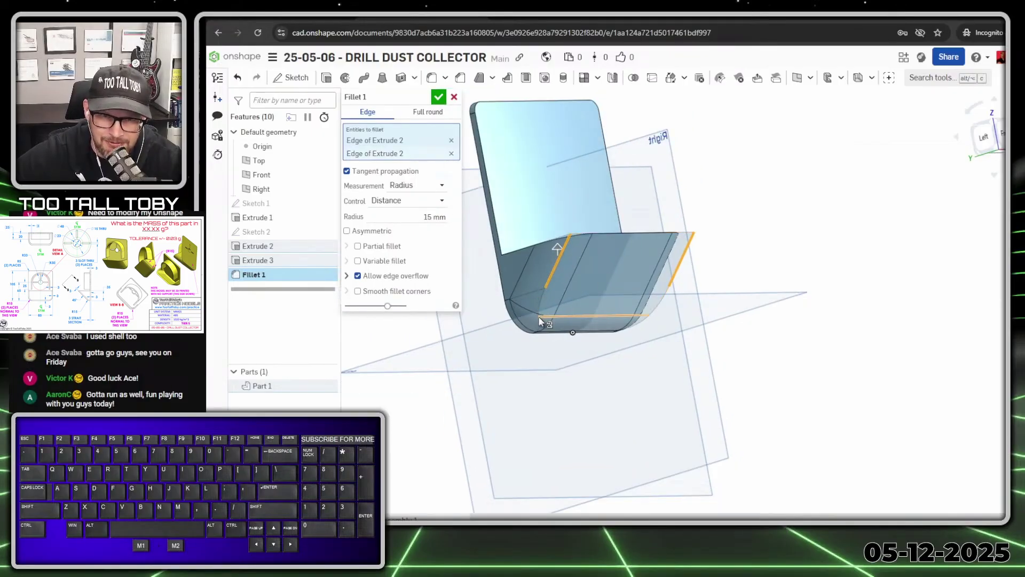
pyautogui.hotkey('shift', 'Left')
pyautogui.hotkey('shift', '7')
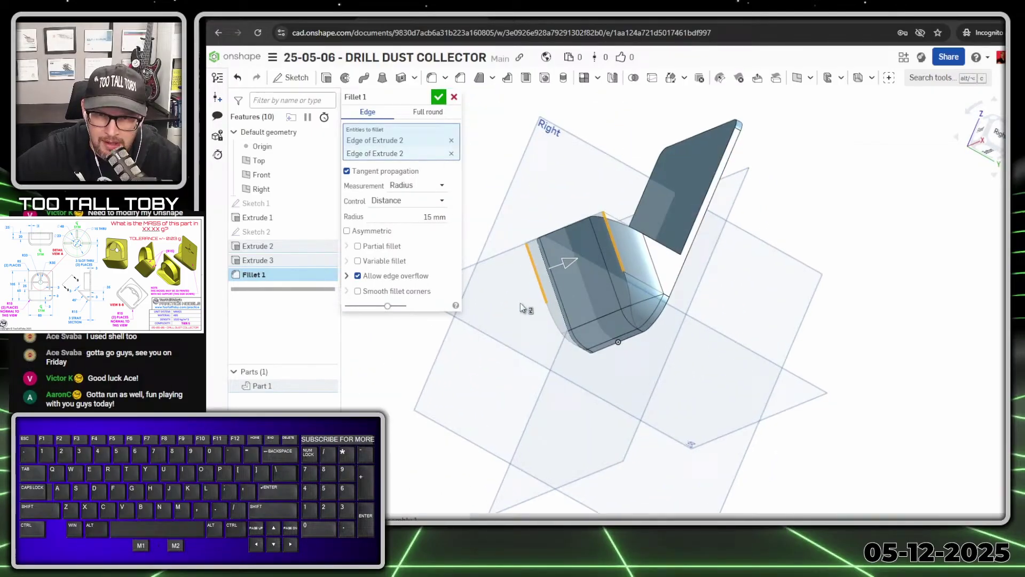
pyautogui.click(438, 97)
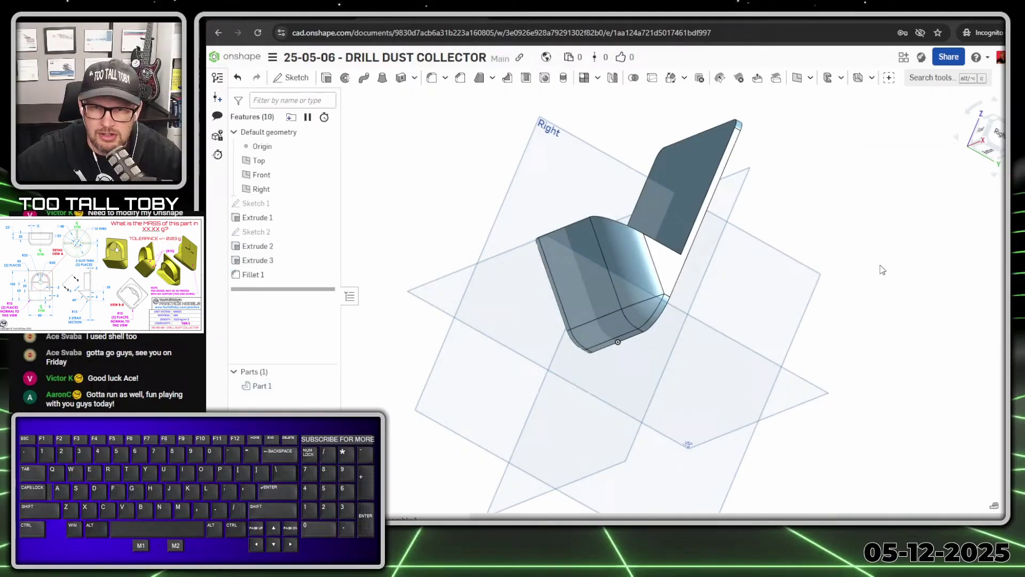
# Check the part's drawing for the scoop dimensions, move the drawing window off the model, and examine the filleted scoop
pyautogui.moveTo(862, 283); pyautogui.dragTo(849, 293)
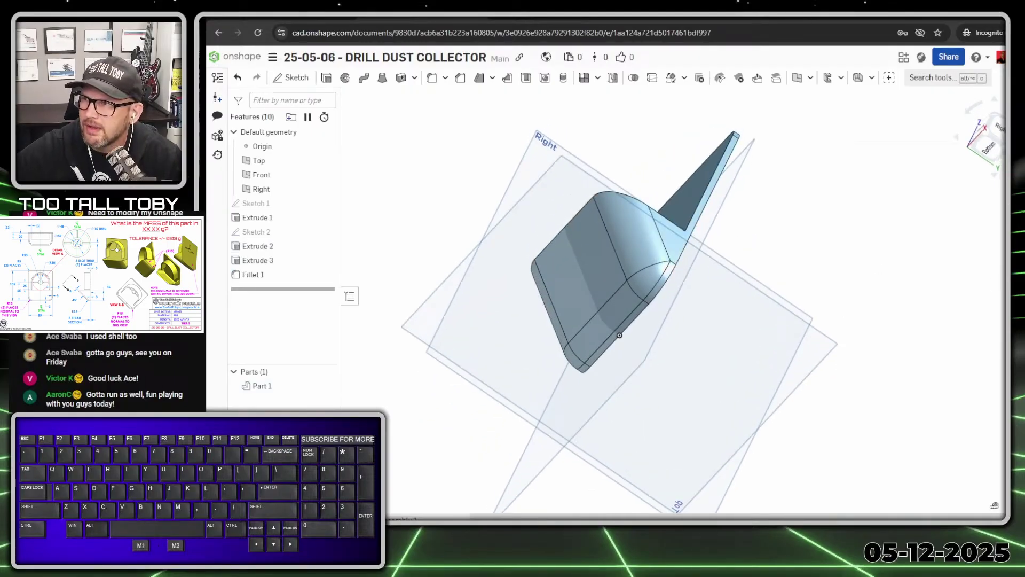
pyautogui.hotkey('alt', 'Tab')
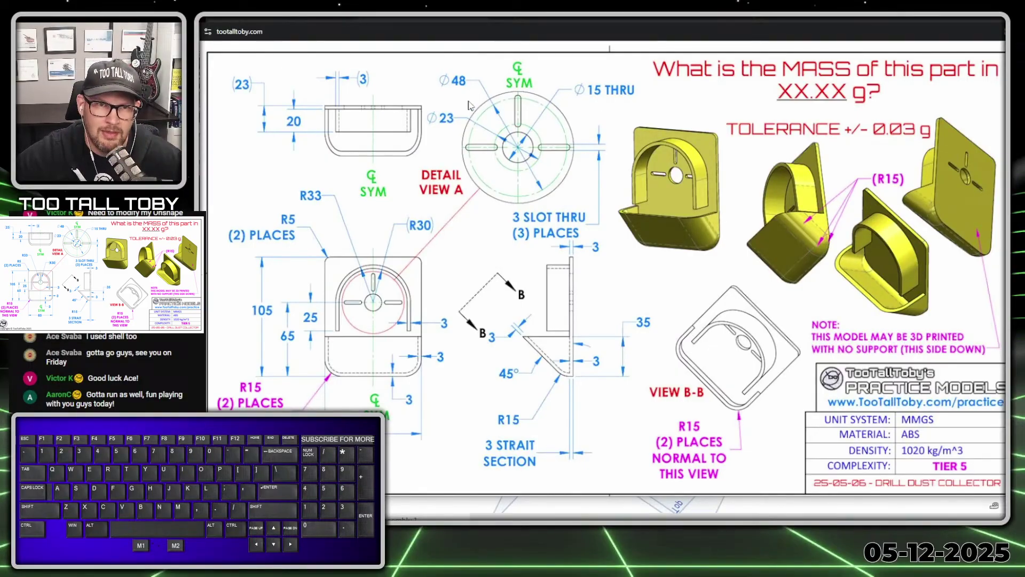
pyautogui.moveTo(396, 37); pyautogui.dragTo(1015, 43)
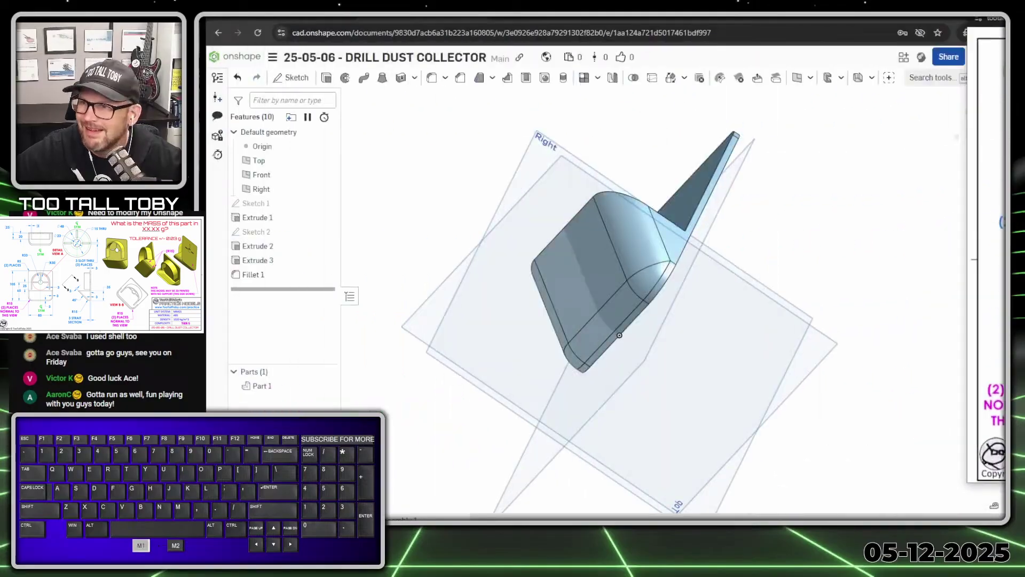
pyautogui.click(620, 334)
pyautogui.moveTo(396, 291); pyautogui.dragTo(603, 270, button='right')
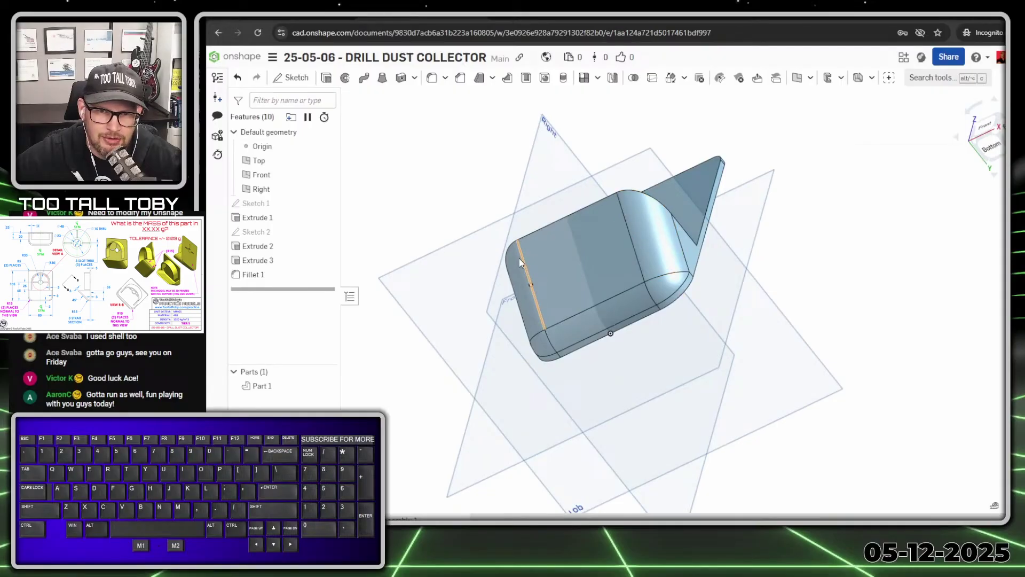
pyautogui.moveTo(520, 258); pyautogui.dragTo(517, 299, button='right')
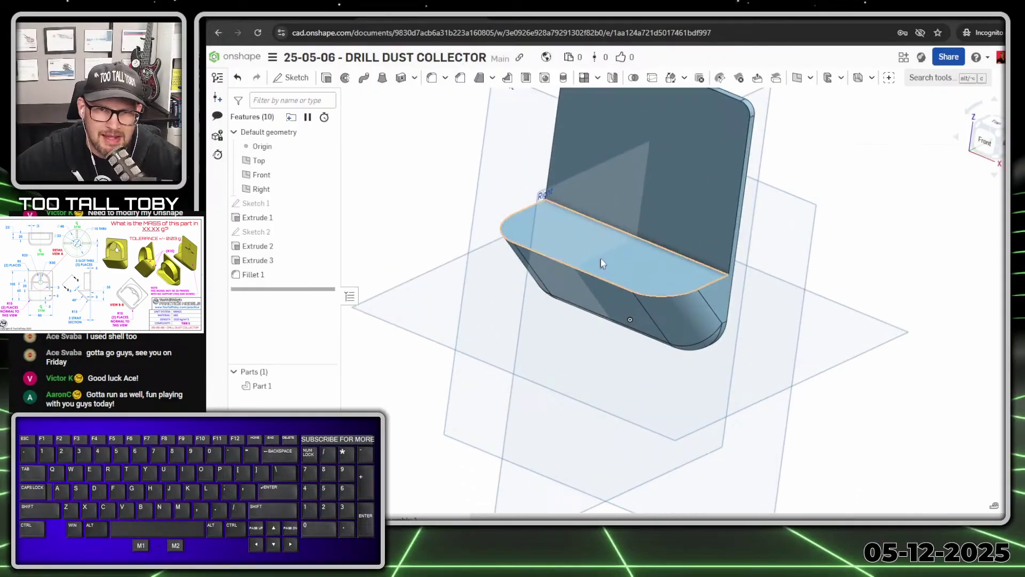
# Try to hollow the part with a 3 mm Shell, removing the scoop's flat upper face
pyautogui.click(526, 79)
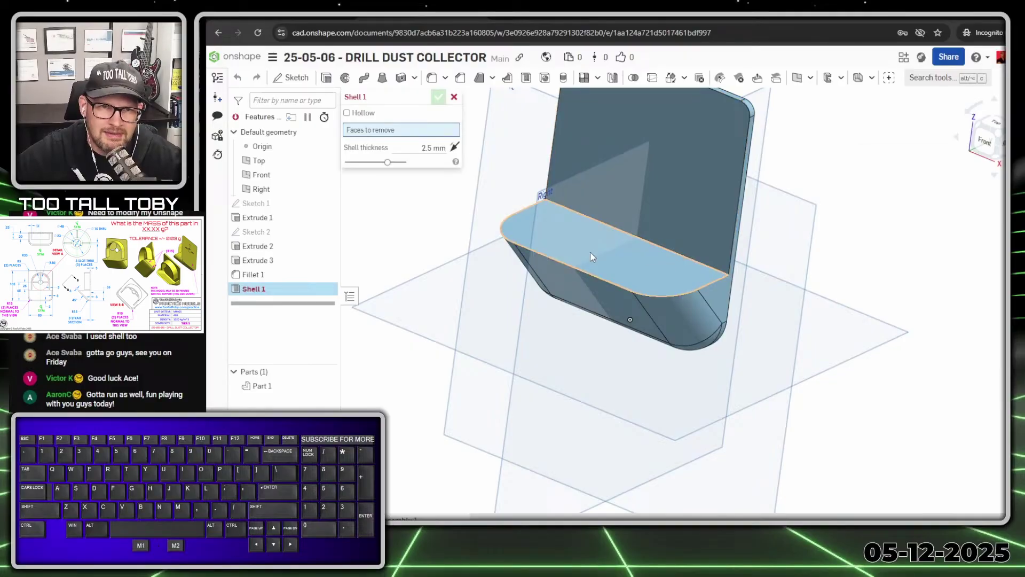
pyautogui.click(409, 145)
pyautogui.write('3')
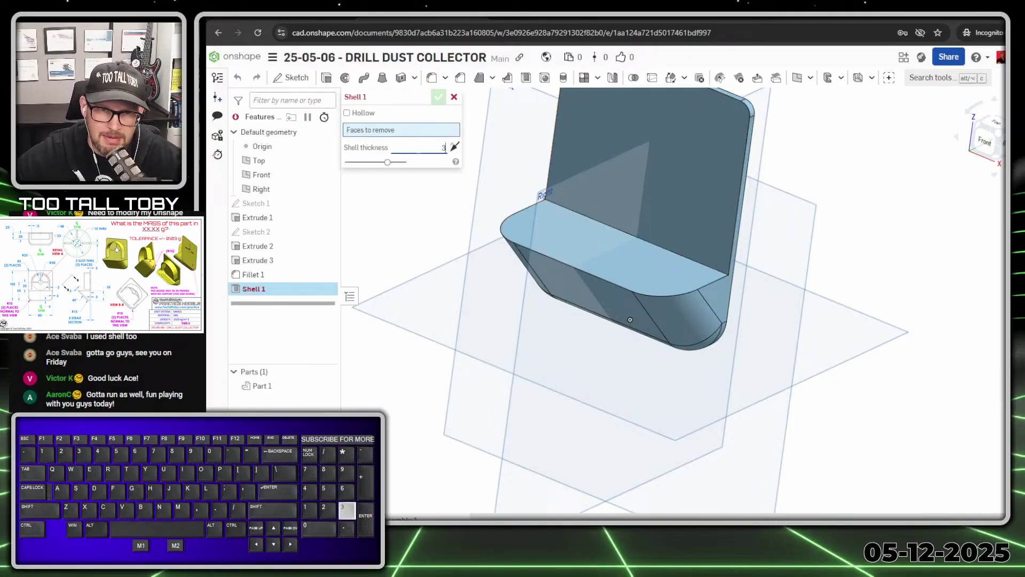
pyautogui.press('Return')
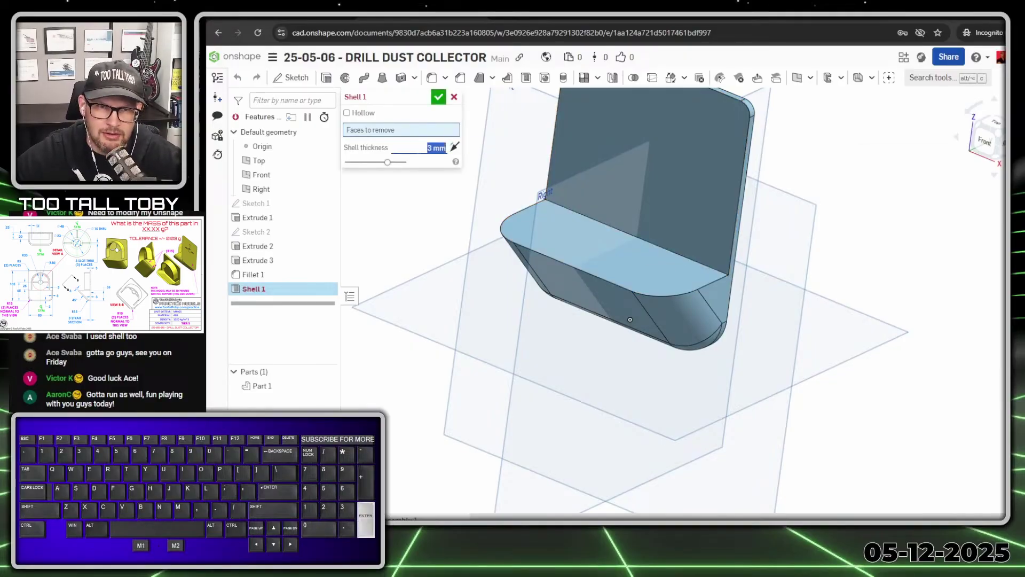
pyautogui.click(604, 249)
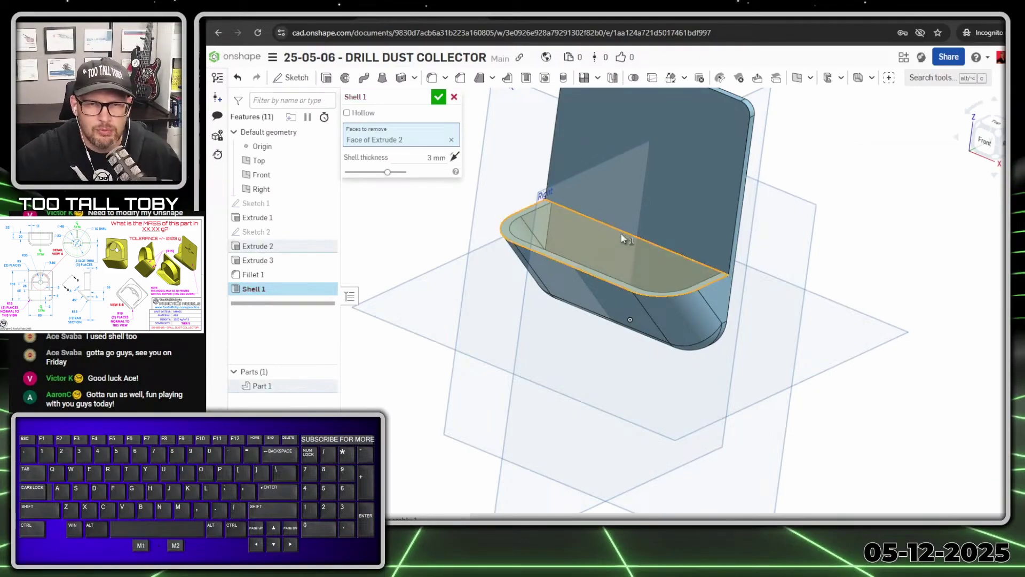
pyautogui.moveTo(597, 270); pyautogui.dragTo(646, 239, button='right')
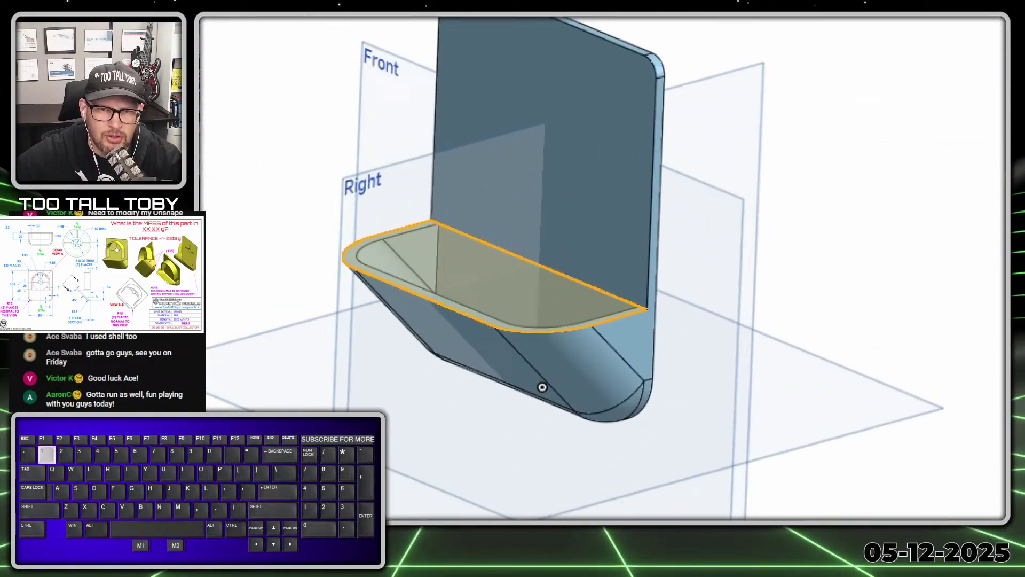
pyautogui.click(726, 226)
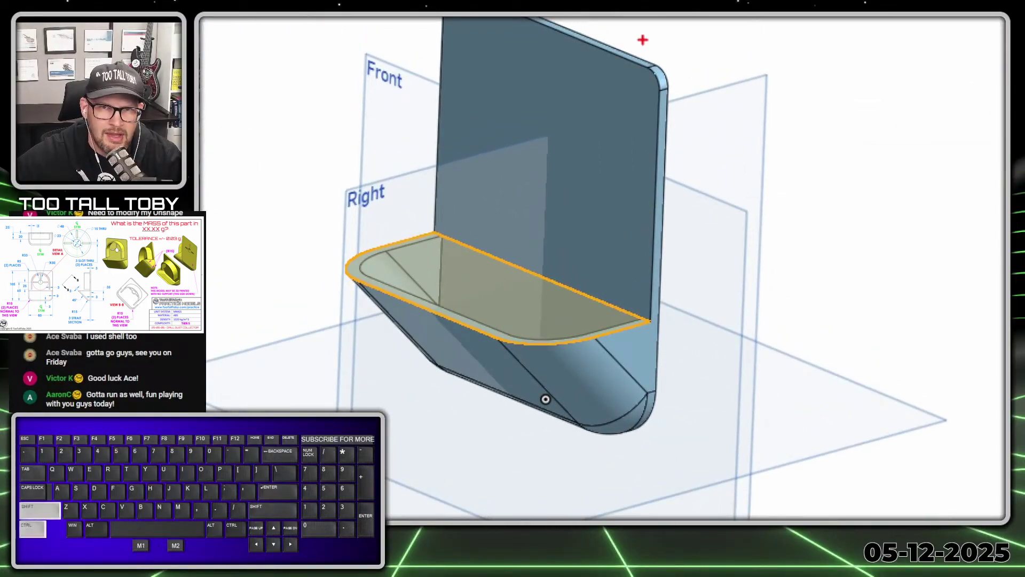
pyautogui.keyDown('ctrl'); pyautogui.keyDown('shift'); pyautogui.moveTo(643, 39); pyautogui.dragTo(670, 19); pyautogui.keyUp('shift'); pyautogui.keyUp('ctrl')
pyautogui.keyDown('ctrl'); pyautogui.keyDown('shift'); pyautogui.moveTo(613, 63); pyautogui.dragTo(561, 86); pyautogui.keyUp('shift'); pyautogui.keyUp('ctrl')
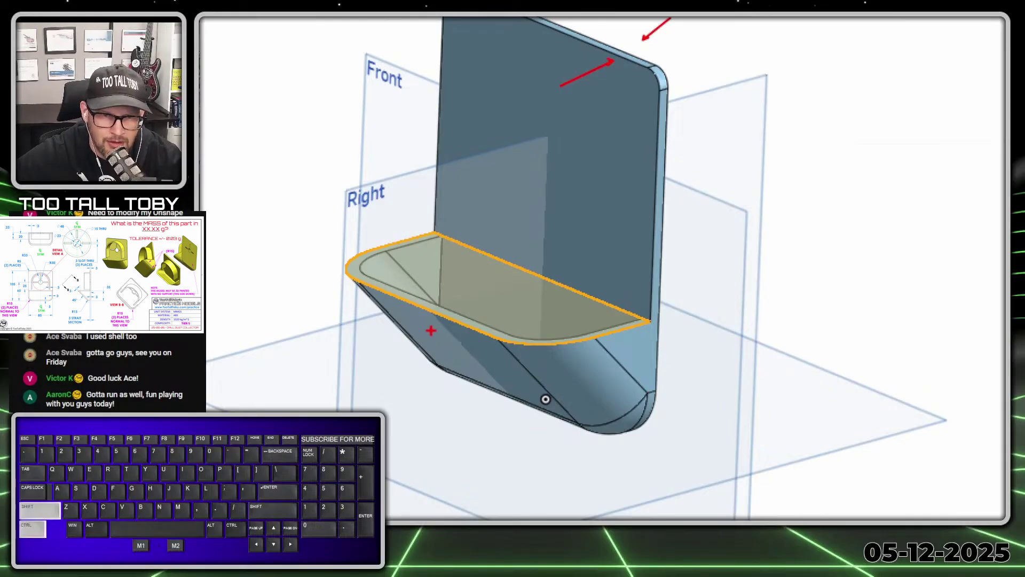
pyautogui.keyDown('ctrl'); pyautogui.keyDown('shift'); pyautogui.moveTo(431, 331); pyautogui.dragTo(409, 375); pyautogui.keyUp('shift'); pyautogui.keyUp('ctrl')
pyautogui.keyDown('ctrl'); pyautogui.keyDown('shift'); pyautogui.moveTo(451, 300); pyautogui.dragTo(475, 269); pyautogui.keyUp('shift'); pyautogui.keyUp('ctrl')
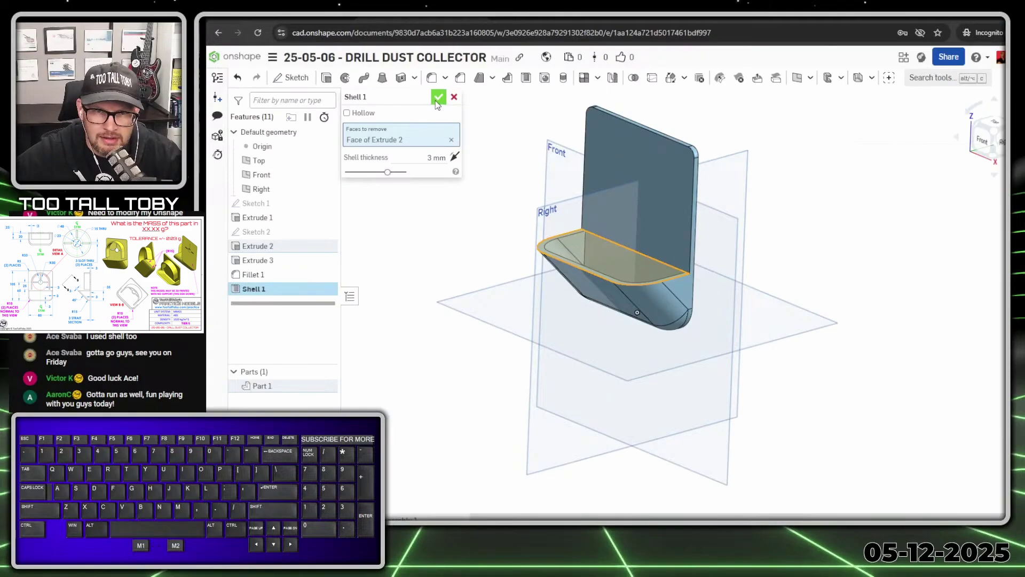
pyautogui.click(437, 97)
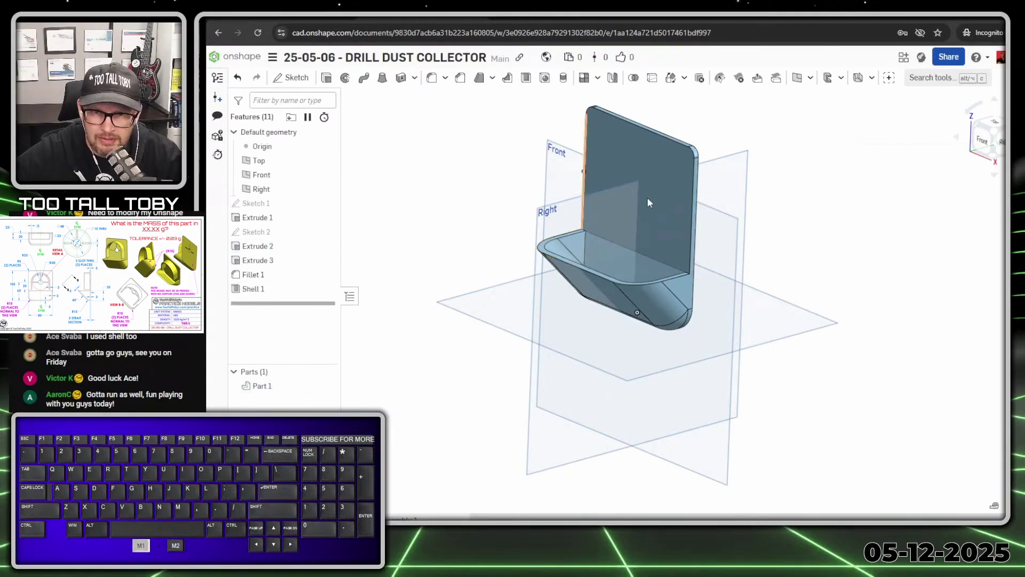
# Examine where the shelled scoop interior meets the back plate, and delete the shell feature
pyautogui.click(671, 204)
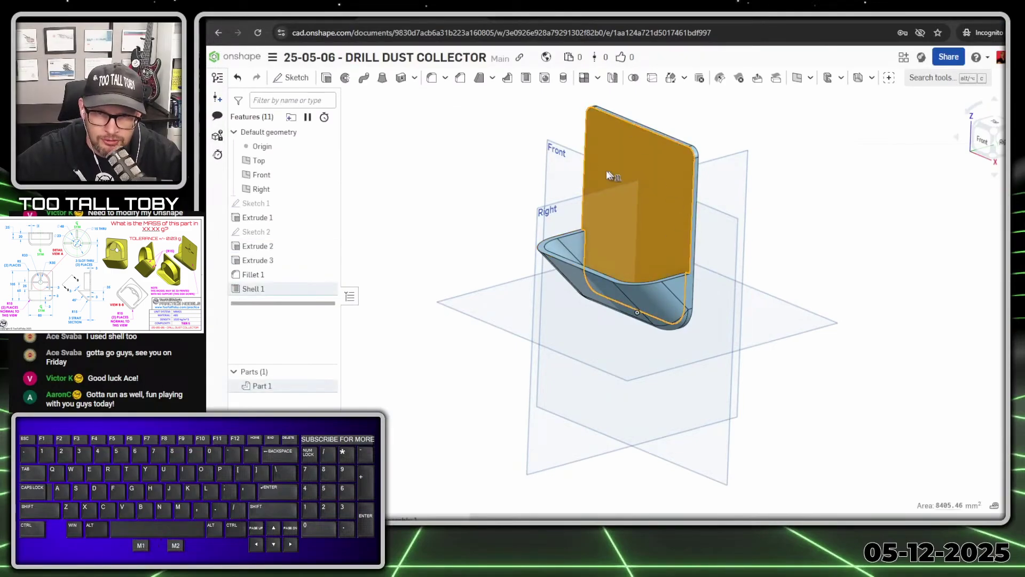
pyautogui.moveTo(560, 246); pyautogui.dragTo(613, 240, button='right')
pyautogui.scroll(2, 652, 272)
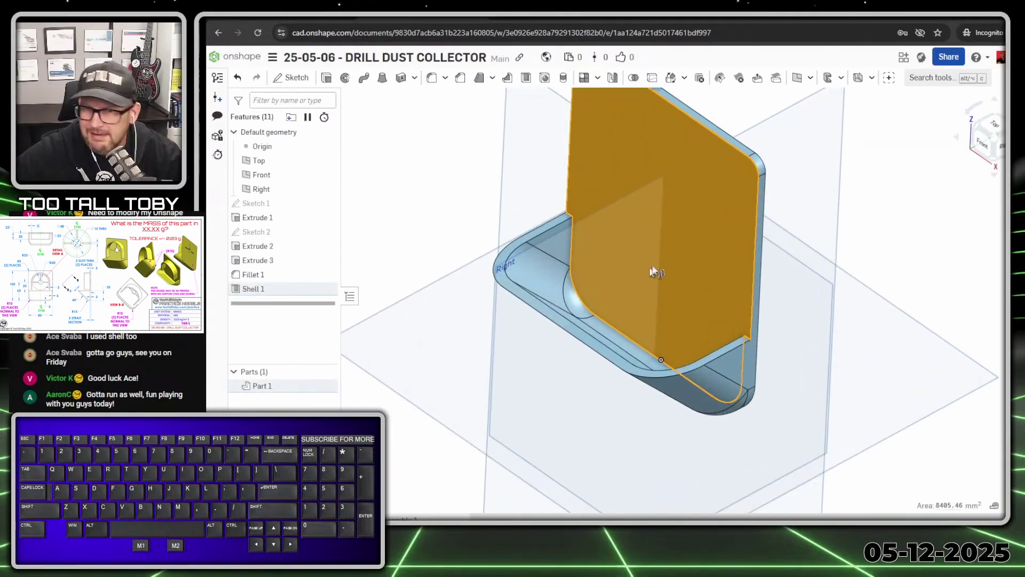
pyautogui.click(898, 196)
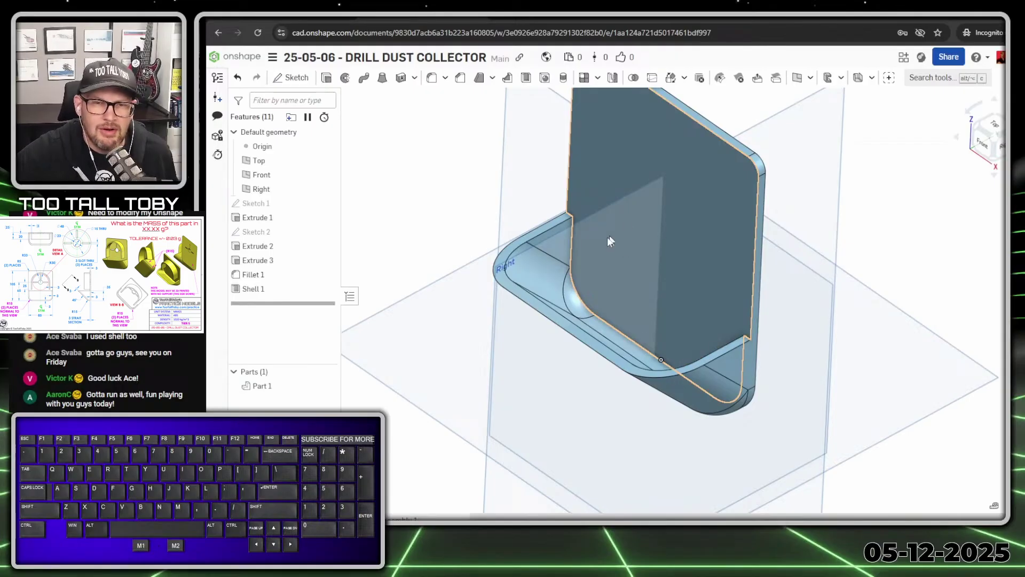
pyautogui.moveTo(583, 322); pyautogui.dragTo(659, 300, button='right')
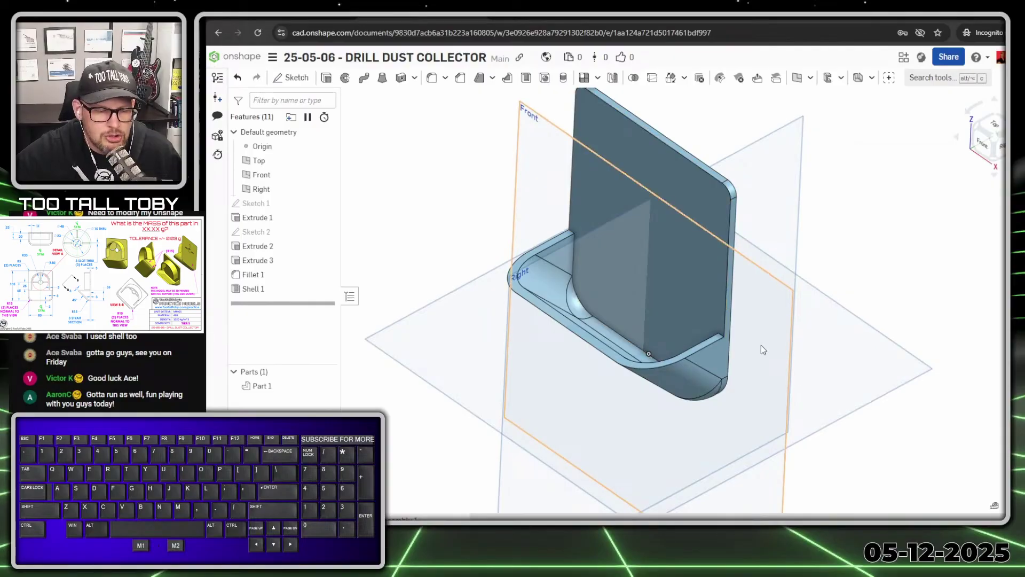
pyautogui.hotkey('alt', '1')
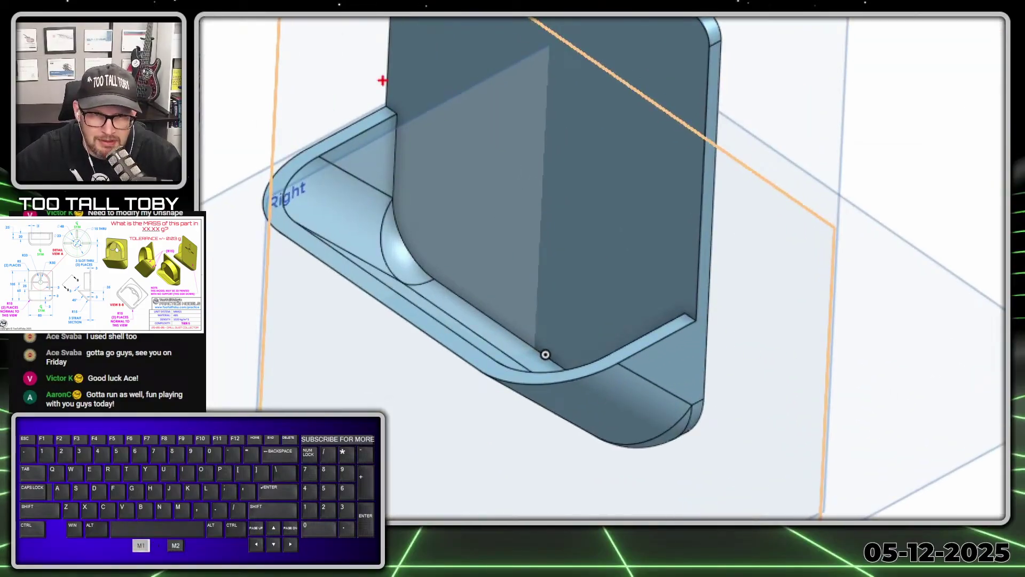
pyautogui.moveTo(560, 217)
pyautogui.mouseDown()
pyautogui.moveTo(750, 352)
pyautogui.moveTo(743, 515)
pyautogui.moveTo(498, 439)
pyautogui.moveTo(258, 267)
pyautogui.moveTo(367, 27)
pyautogui.moveTo(394, 91)
pyautogui.mouseUp()
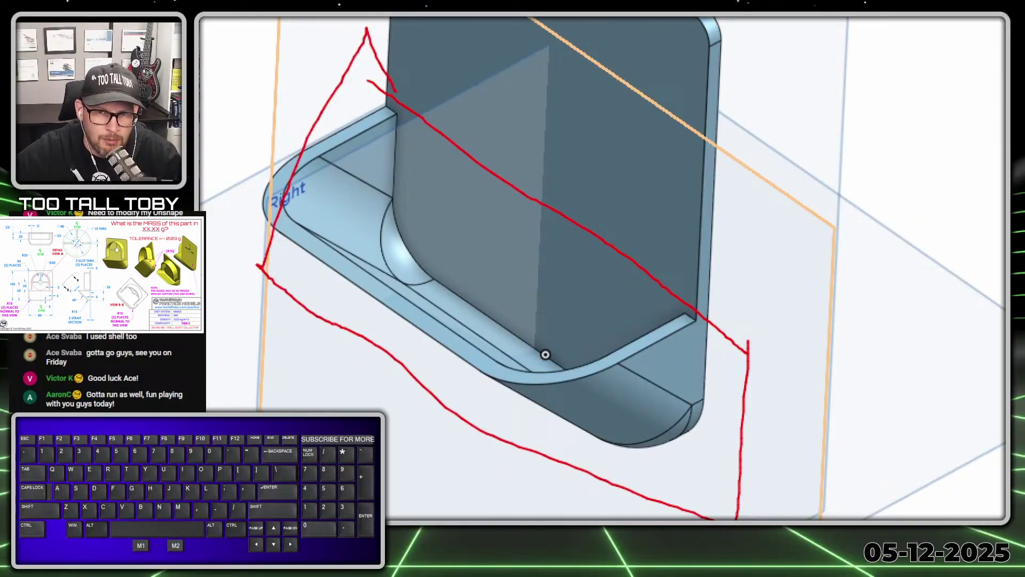
pyautogui.hotkey('ctrl', '1')
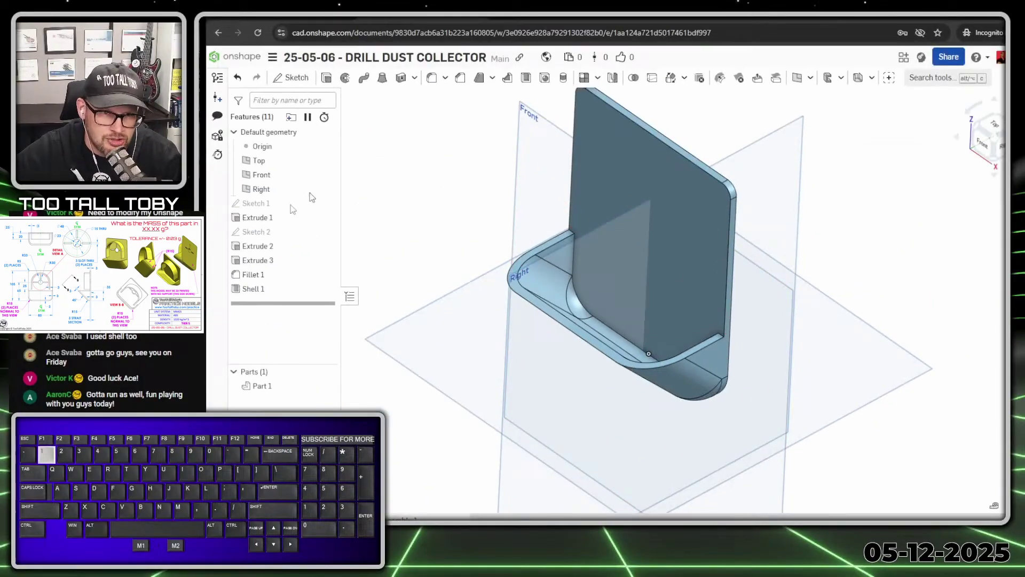
pyautogui.click(254, 288)
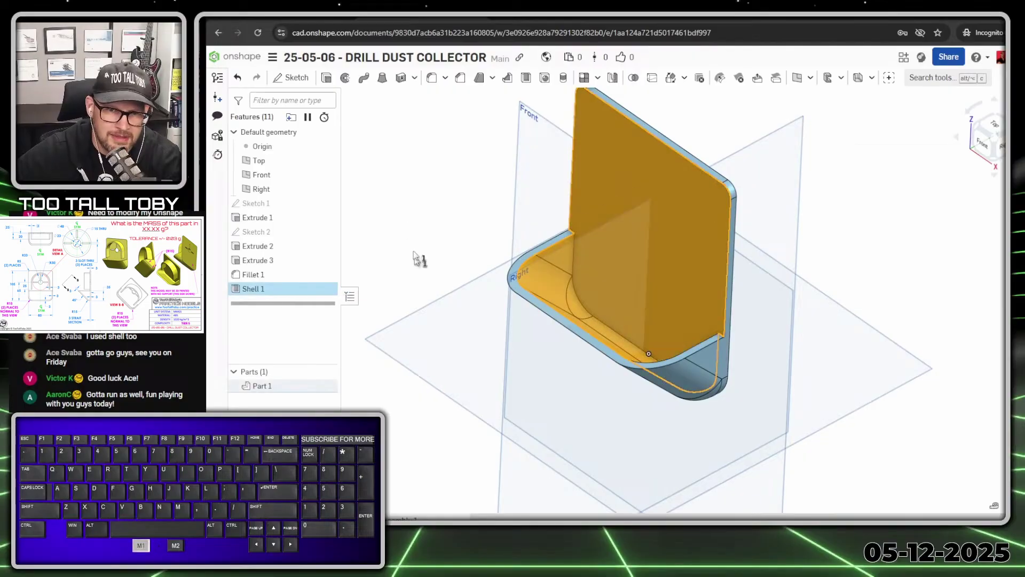
pyautogui.press('Delete')
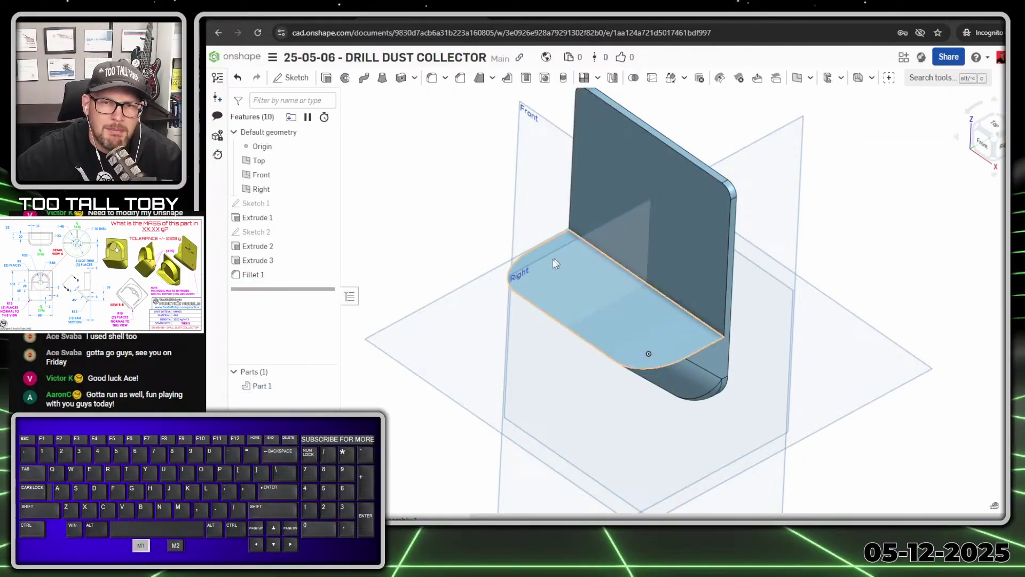
# Create a Plane point construction plane parallel to the Front plane, passing through an upper corner vertex of the back plate's front face
pyautogui.scroll(-3, 556, 263)
pyautogui.scroll(3, 567, 176)
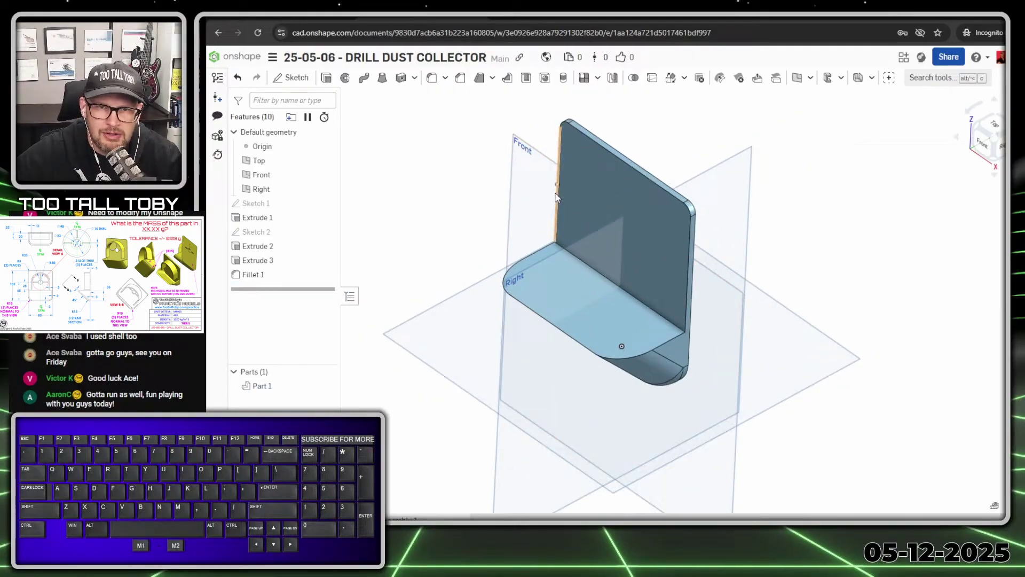
pyautogui.moveTo(606, 154); pyautogui.dragTo(714, 307, button='right')
pyautogui.click(503, 144)
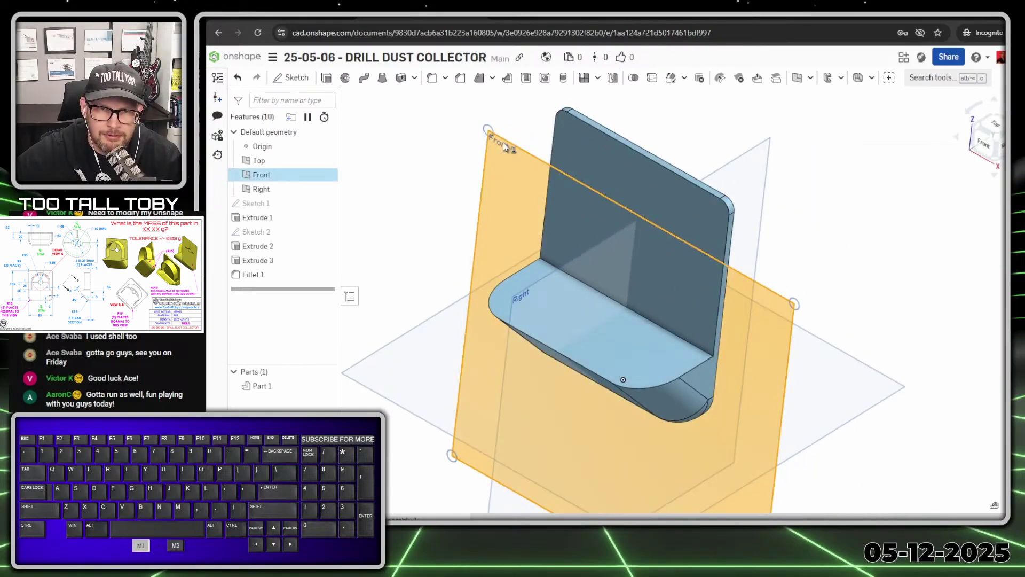
pyautogui.press('s')
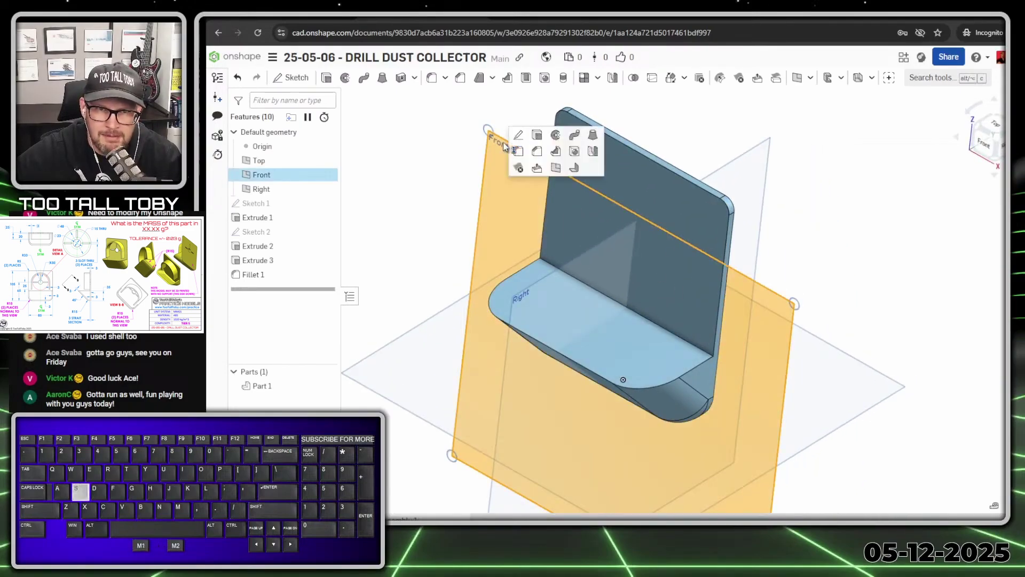
pyautogui.click(554, 169)
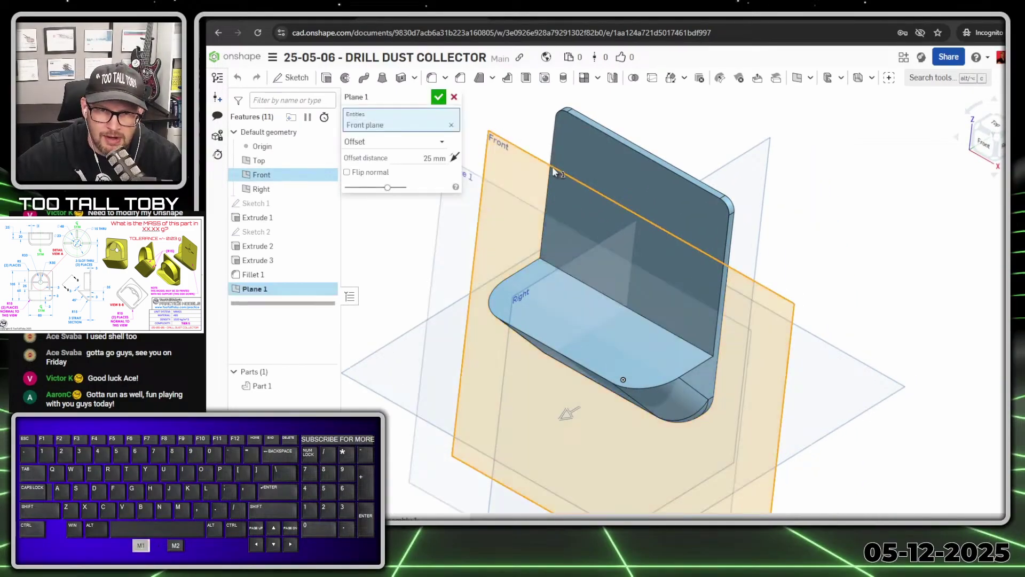
pyautogui.click(391, 144)
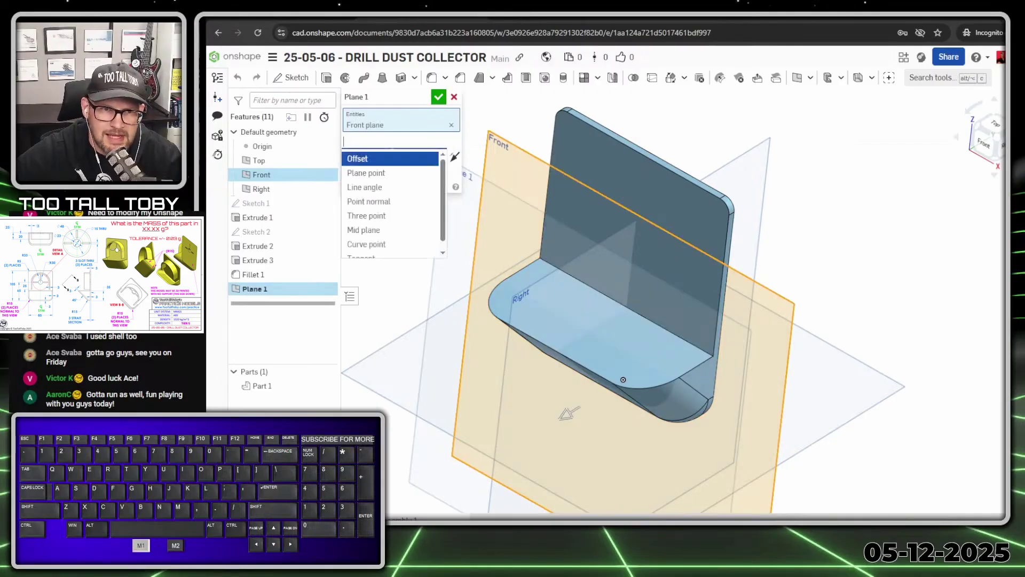
pyautogui.click(380, 175)
pyautogui.click(567, 112)
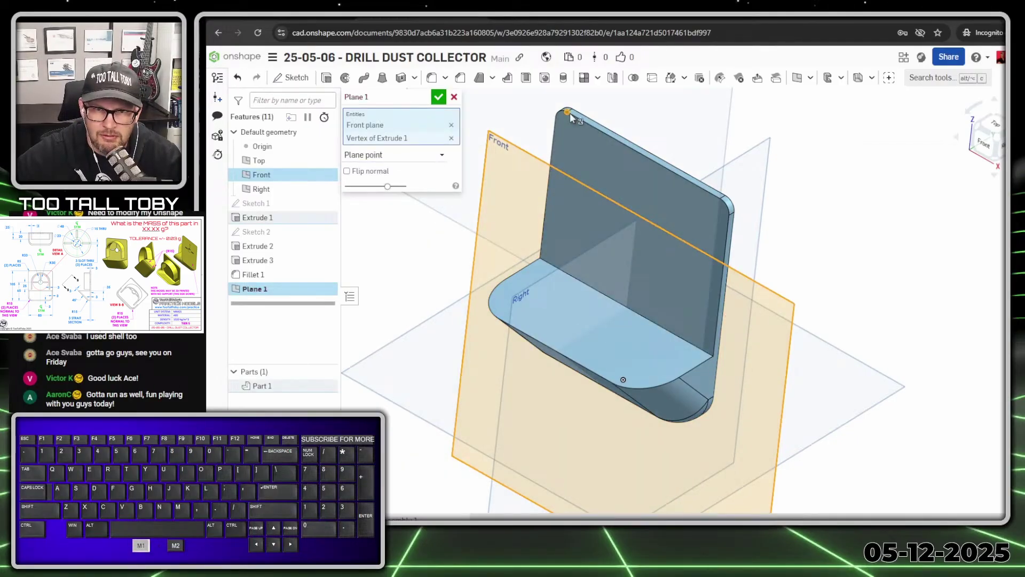
pyautogui.click(439, 97)
# Split the part with the new offset construction plane, keeping both sides so the scoop separates from the back plate
pyautogui.moveTo(614, 241); pyautogui.dragTo(744, 214, button='right')
pyautogui.click(939, 79)
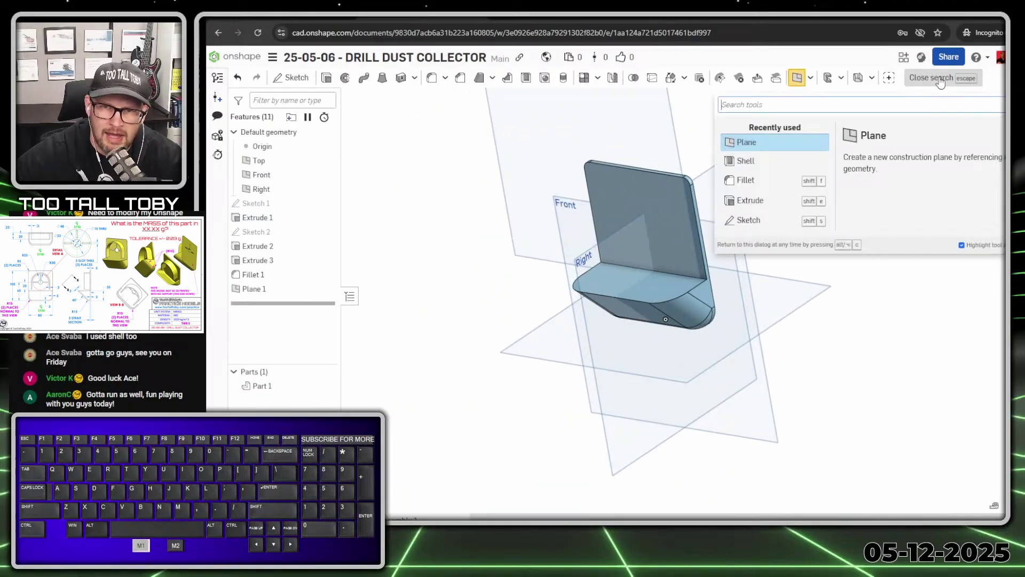
pyautogui.write('split')
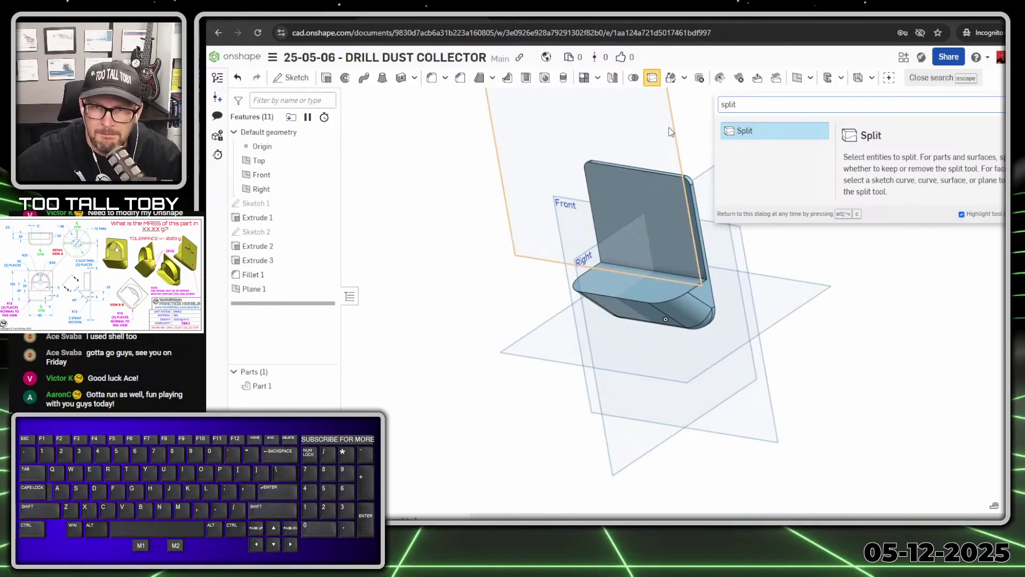
pyautogui.click(744, 132)
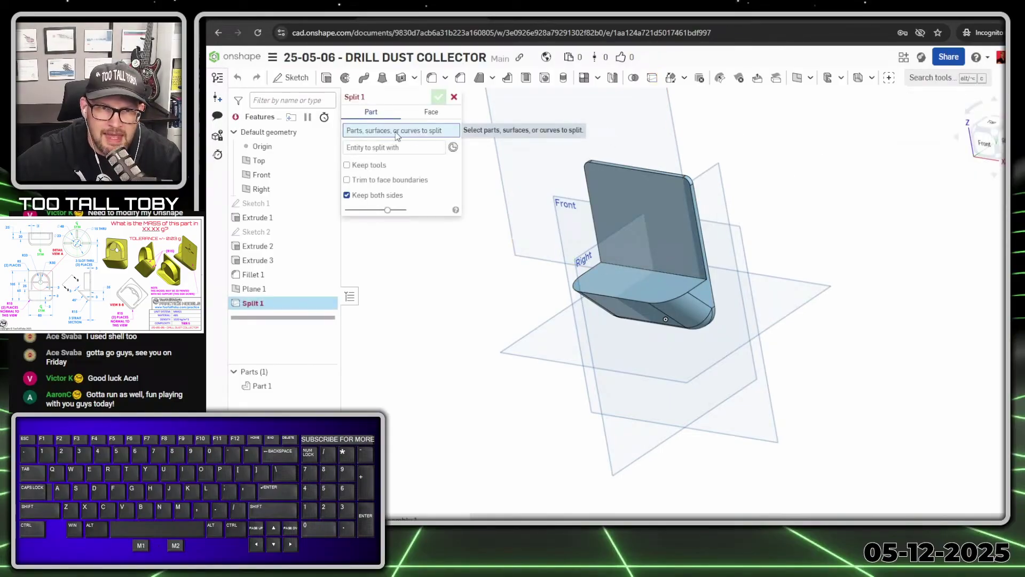
pyautogui.click(667, 209)
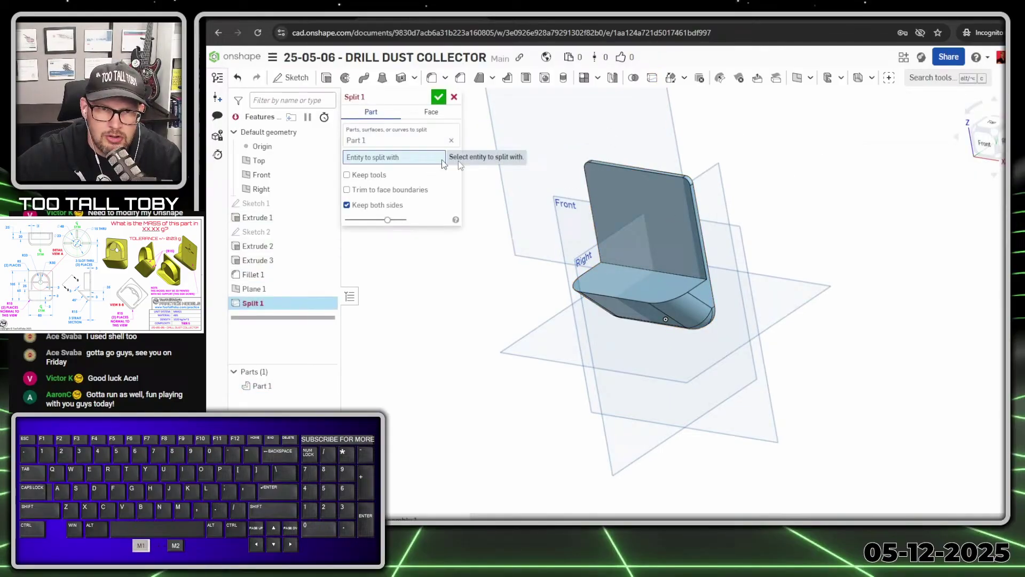
pyautogui.click(676, 132)
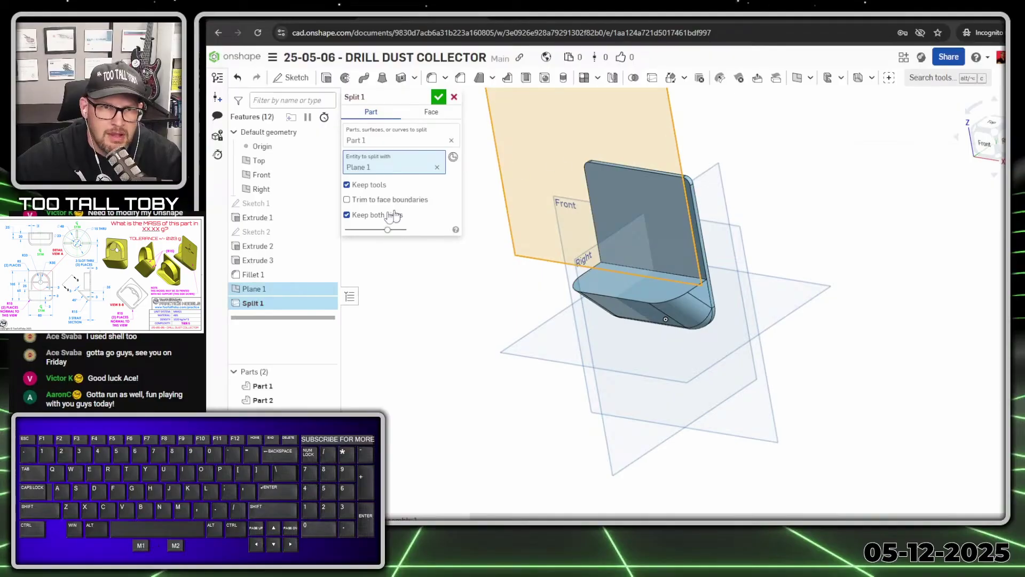
pyautogui.click(439, 97)
# Hide the back plate part and shell the scoop to 3 mm, removing its flat upper face and its back face
pyautogui.moveTo(262, 400); pyautogui.dragTo(350, 399)
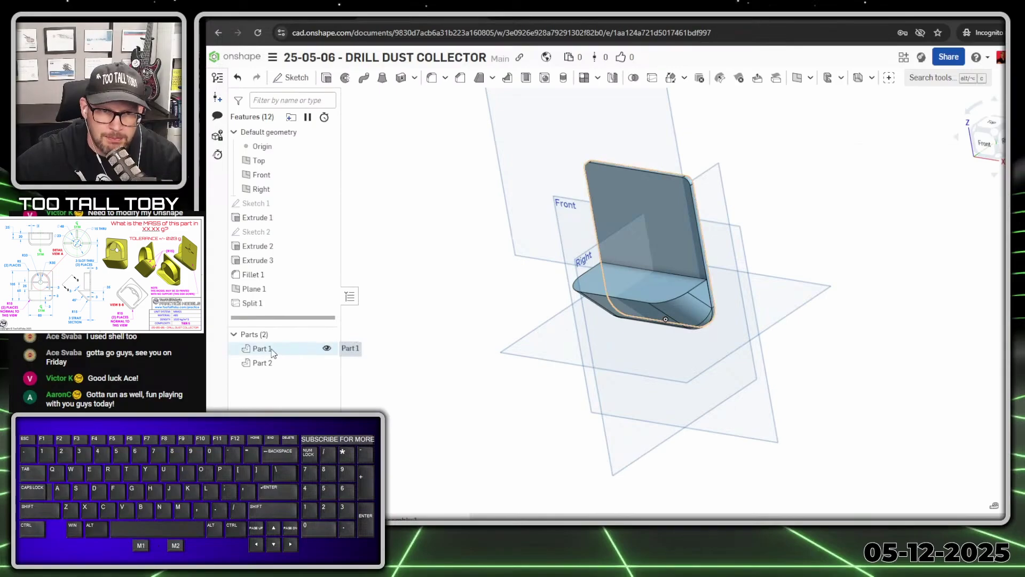
pyautogui.click(327, 349)
pyautogui.moveTo(652, 368); pyautogui.dragTo(648, 334, button='right')
pyautogui.scroll(3, 648, 335)
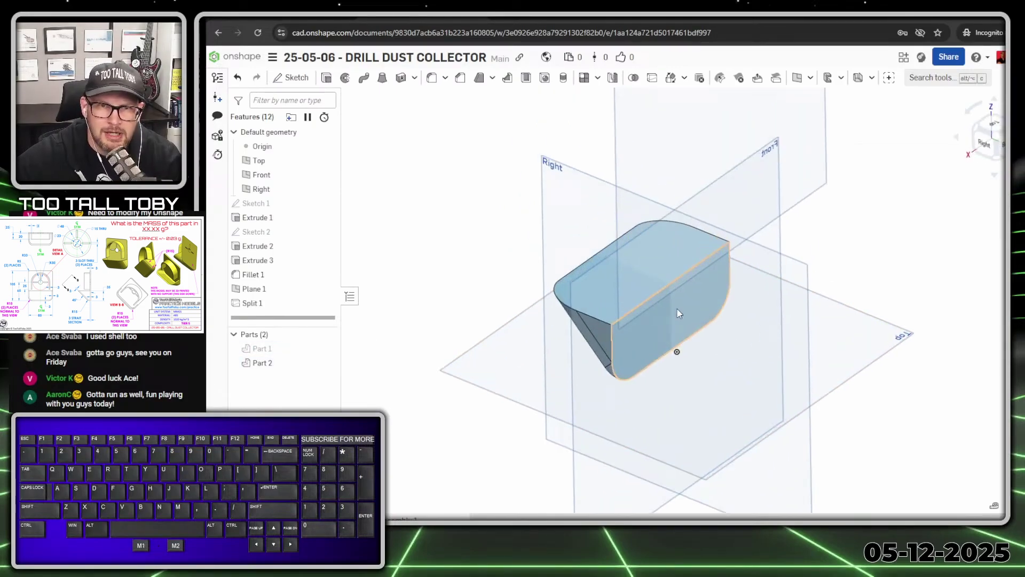
pyautogui.click(525, 78)
pyautogui.click(434, 147)
pyautogui.write('3')
pyautogui.press('Return')
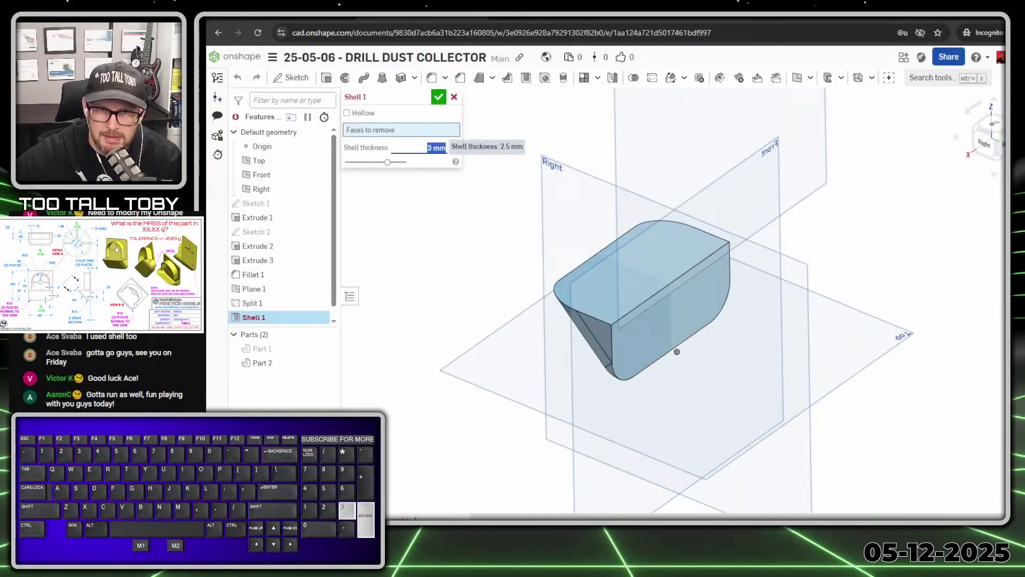
pyautogui.click(656, 317)
pyautogui.click(652, 318)
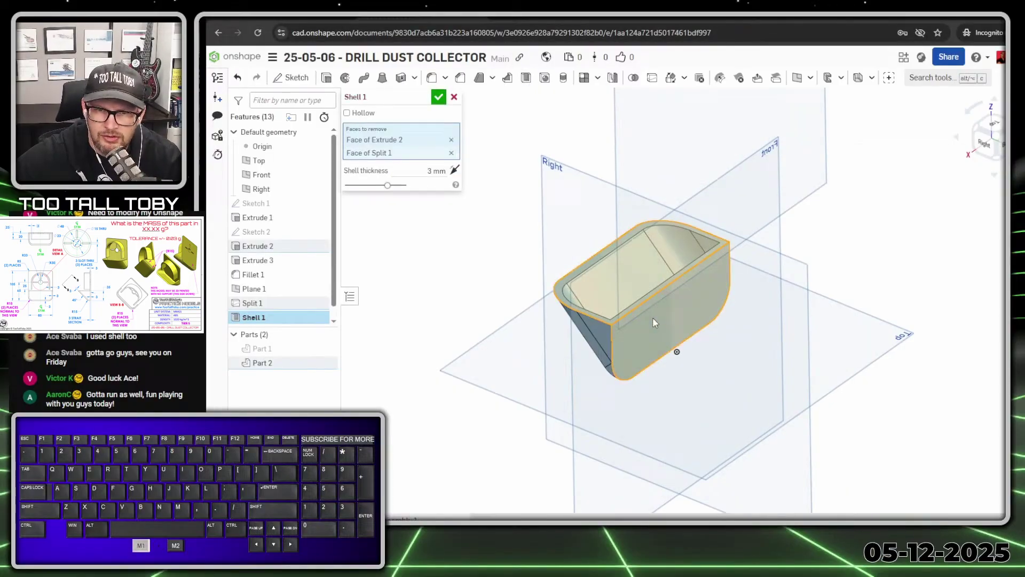
pyautogui.click(438, 97)
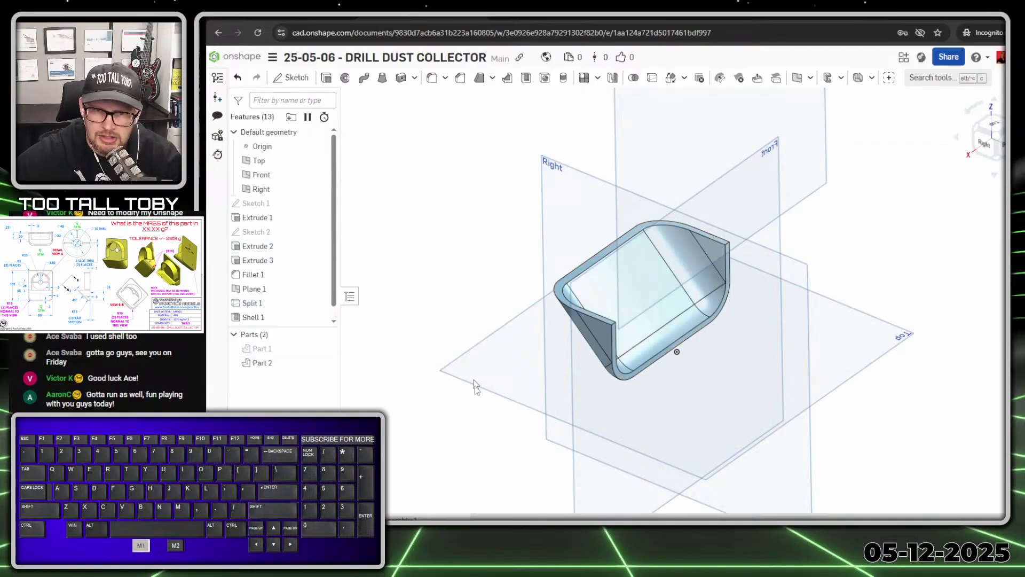
# Show the back plate part again and join it with the shelled scoop using a Boolean union
pyautogui.moveTo(498, 353); pyautogui.dragTo(544, 357, button='right')
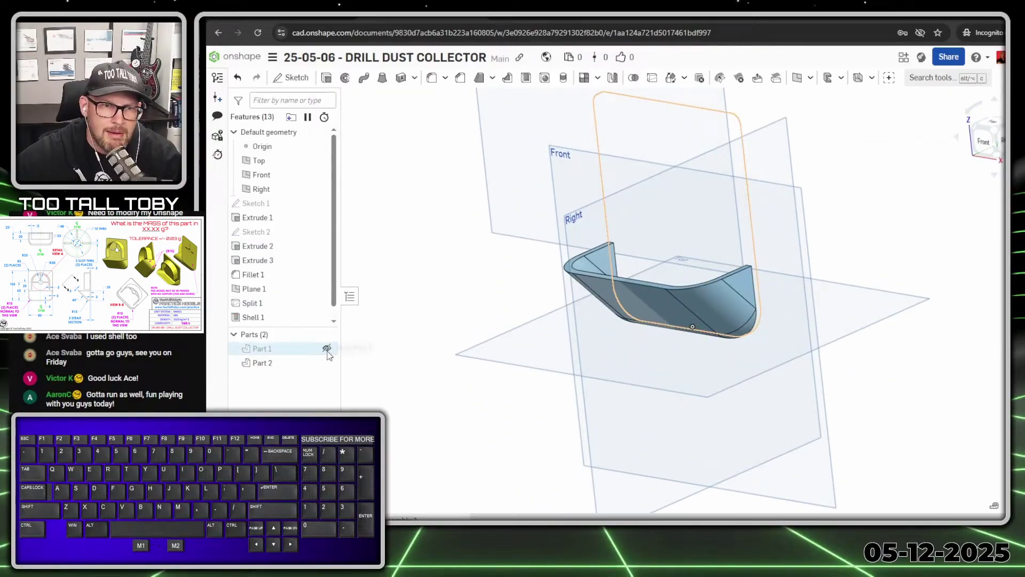
pyautogui.click(329, 349)
pyautogui.moveTo(812, 338); pyautogui.dragTo(577, 356, button='right')
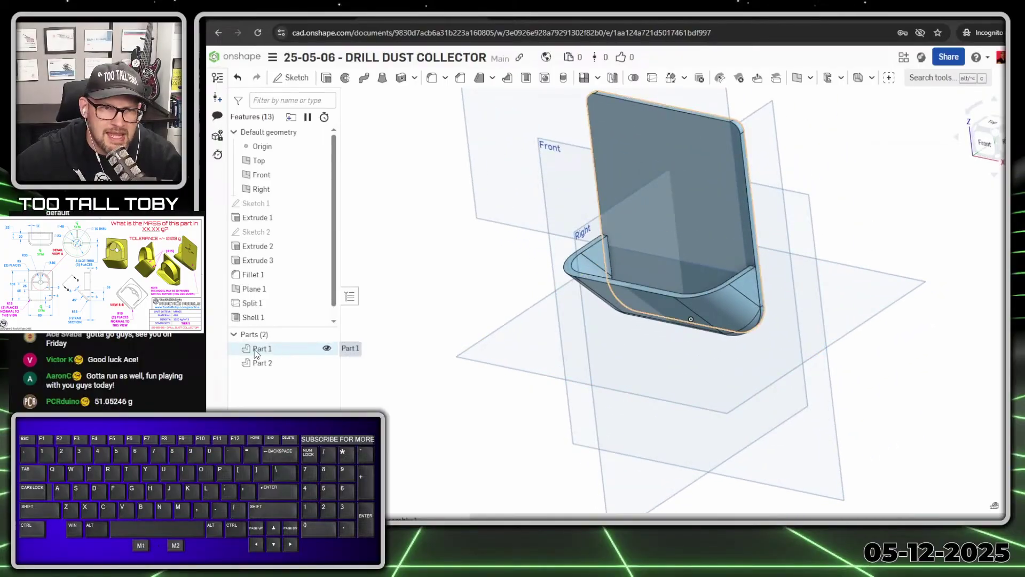
pyautogui.click(924, 79)
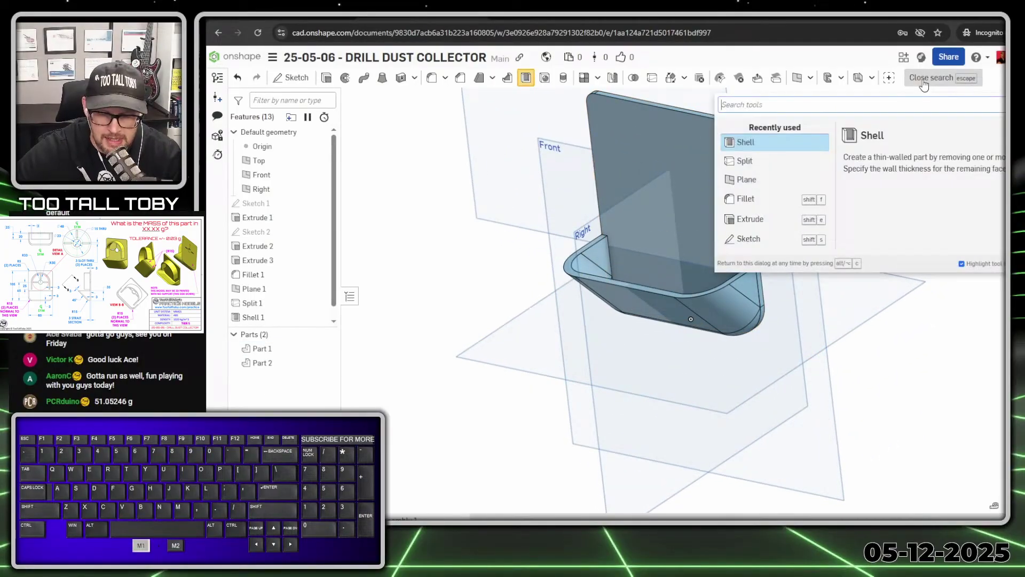
pyautogui.write('bool')
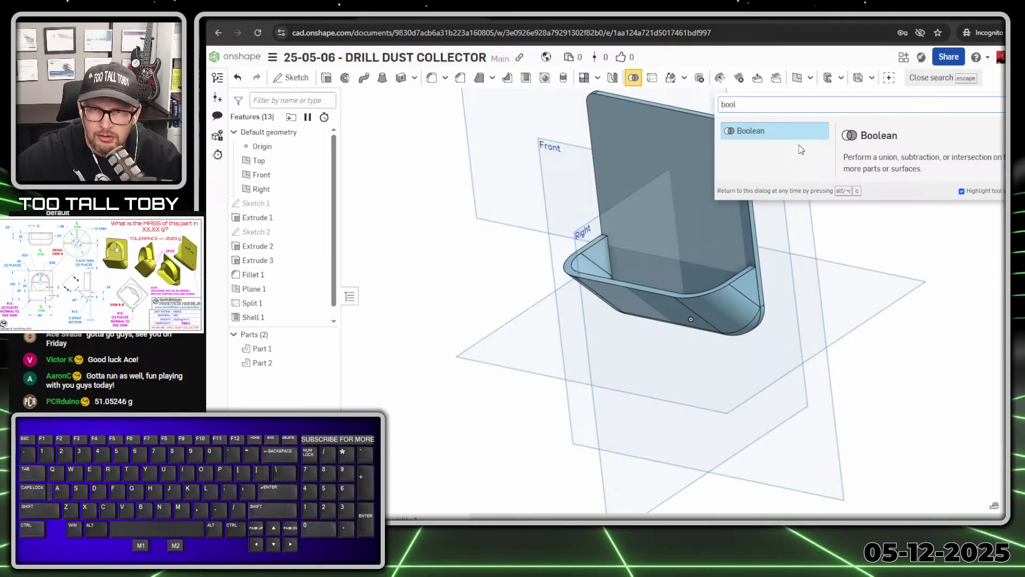
pyautogui.click(788, 133)
pyautogui.click(674, 160)
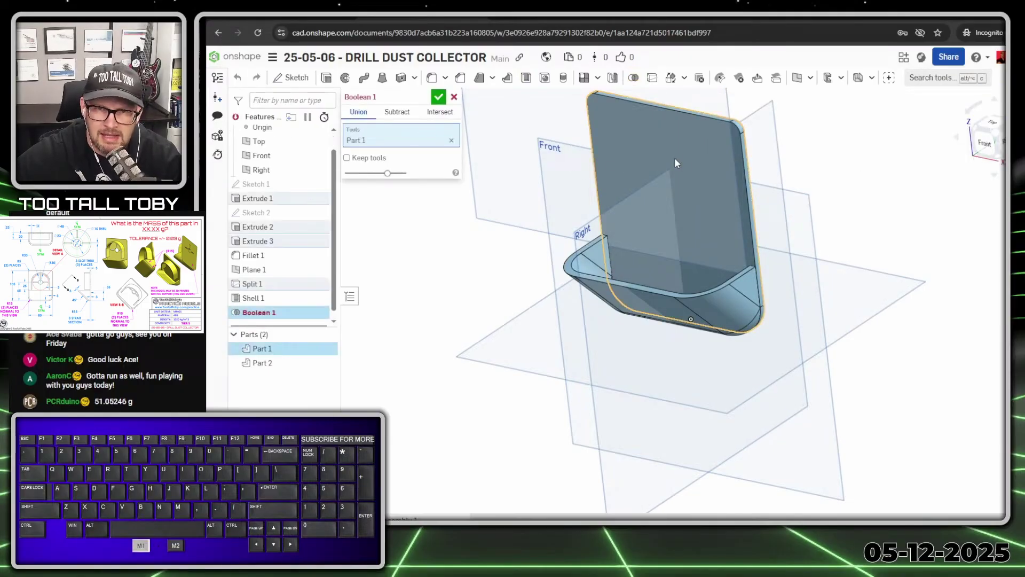
pyautogui.click(655, 297)
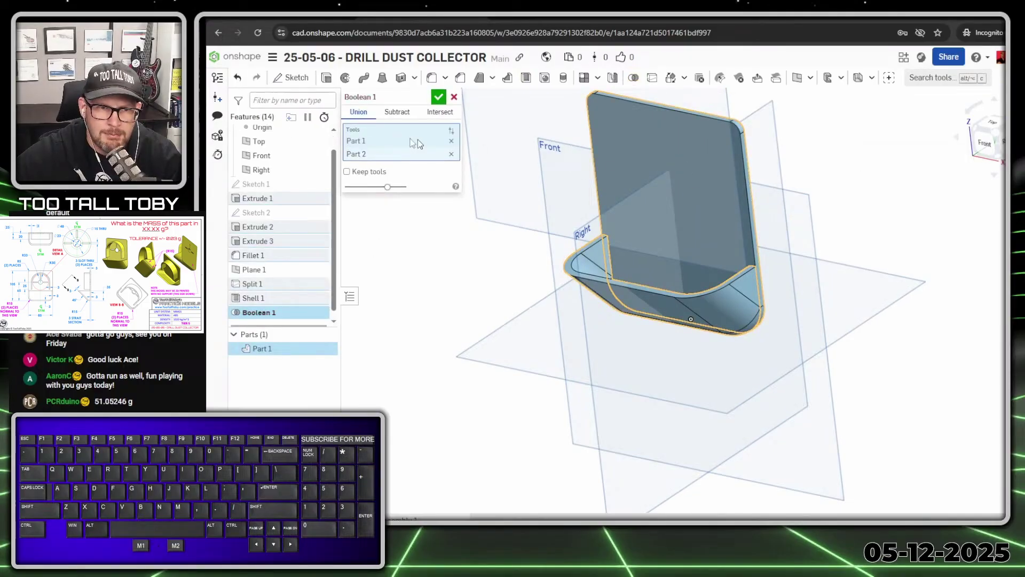
pyautogui.click(439, 96)
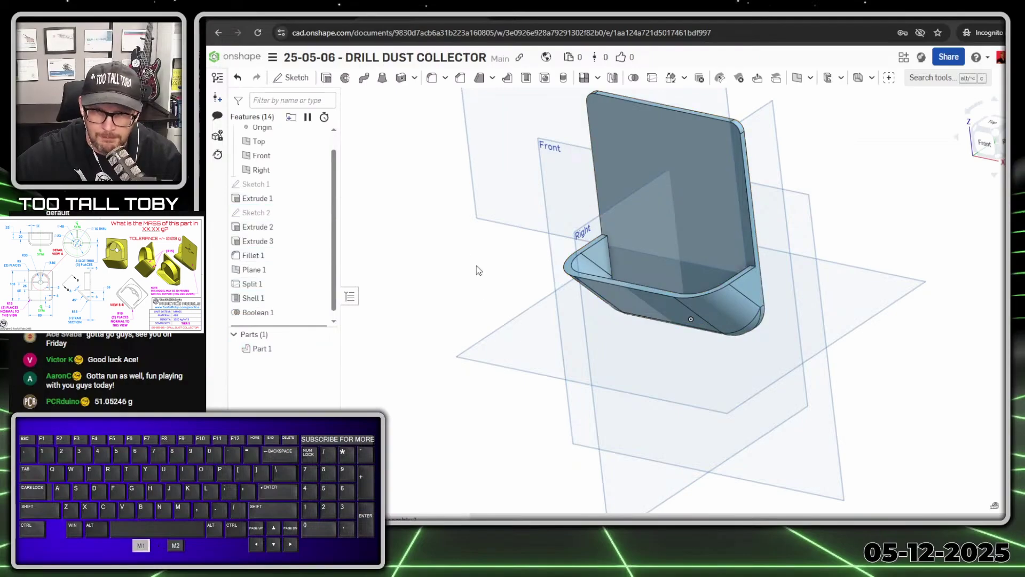
pyautogui.moveTo(480, 270); pyautogui.dragTo(765, 182, button='right')
pyautogui.scroll(-2, 721, 191)
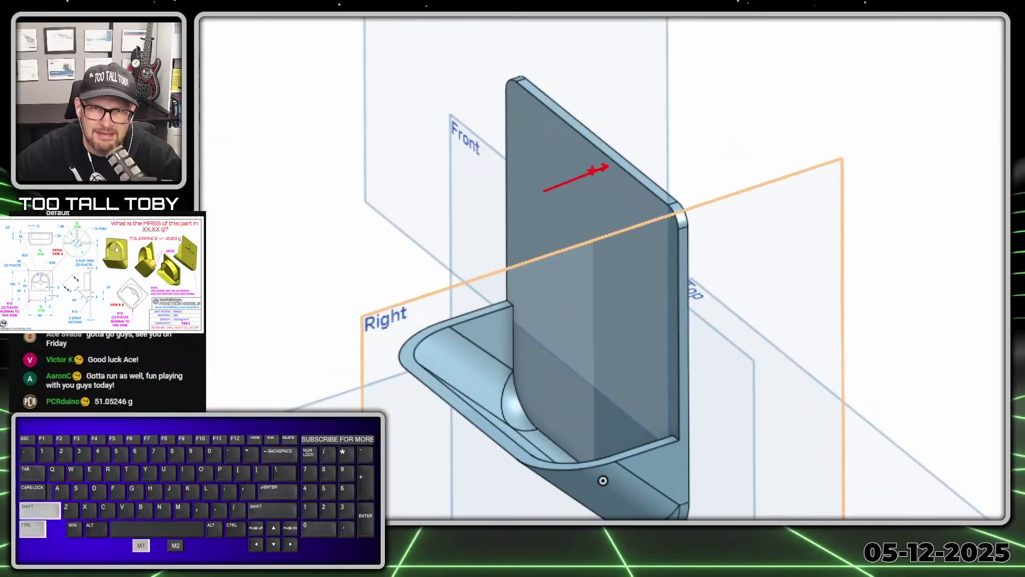
pyautogui.keyDown('ctrl'); pyautogui.keyDown('shift'); pyautogui.moveTo(634, 157); pyautogui.dragTo(694, 138); pyautogui.keyUp('shift'); pyautogui.keyUp('ctrl')
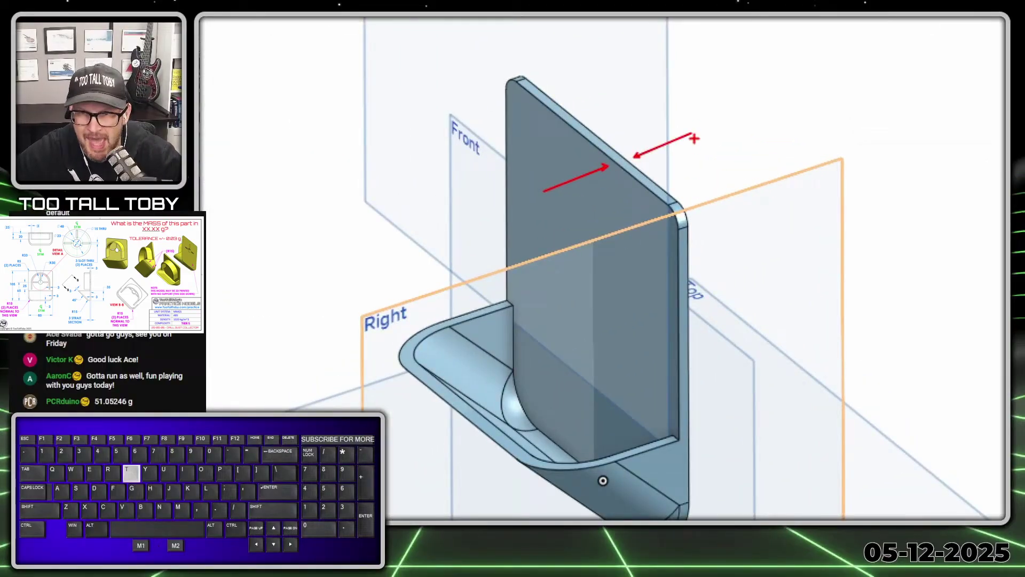
pyautogui.write('5mm')
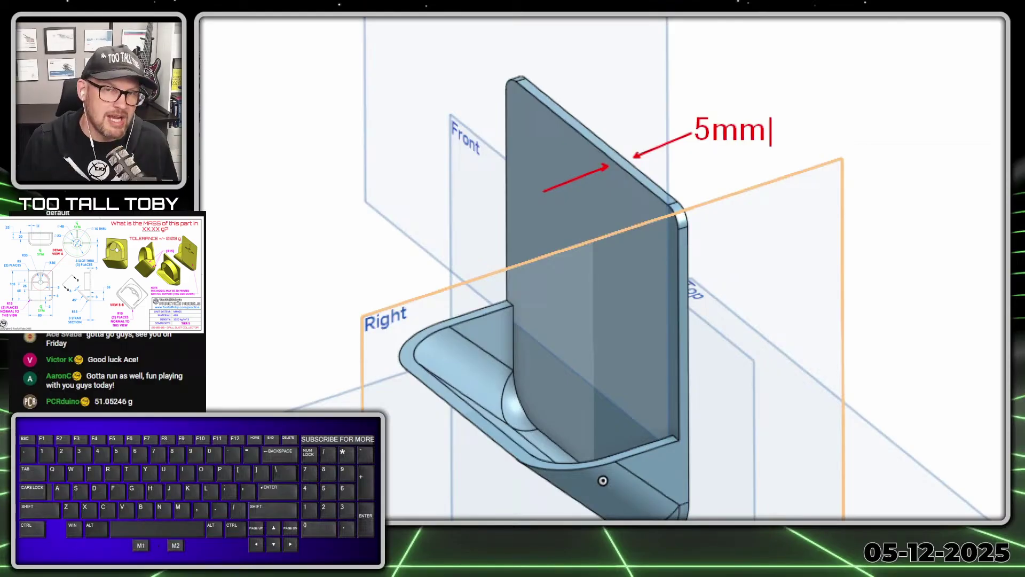
pyautogui.click(767, 111)
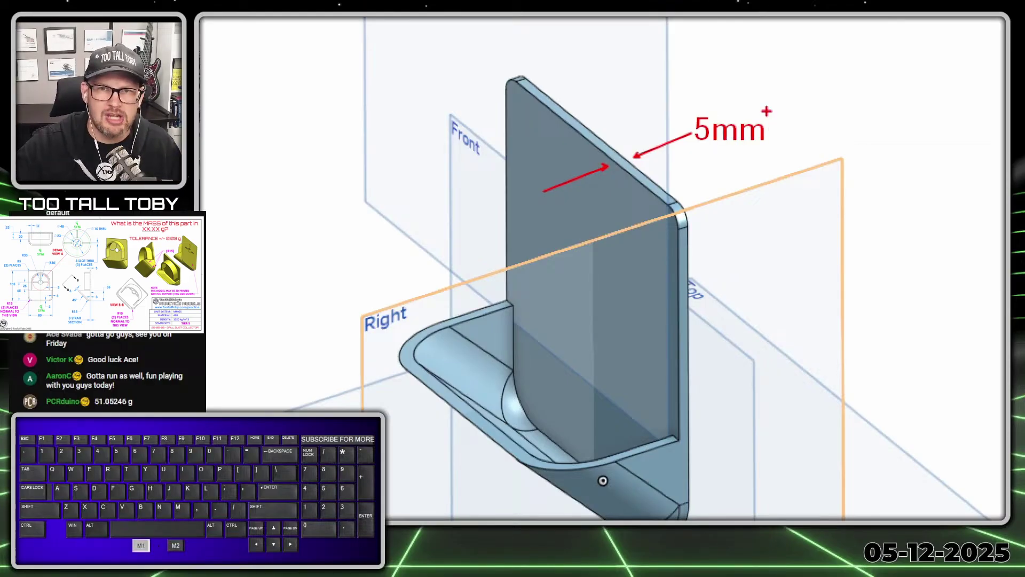
pyautogui.moveTo(516, 111); pyautogui.dragTo(520, 334)
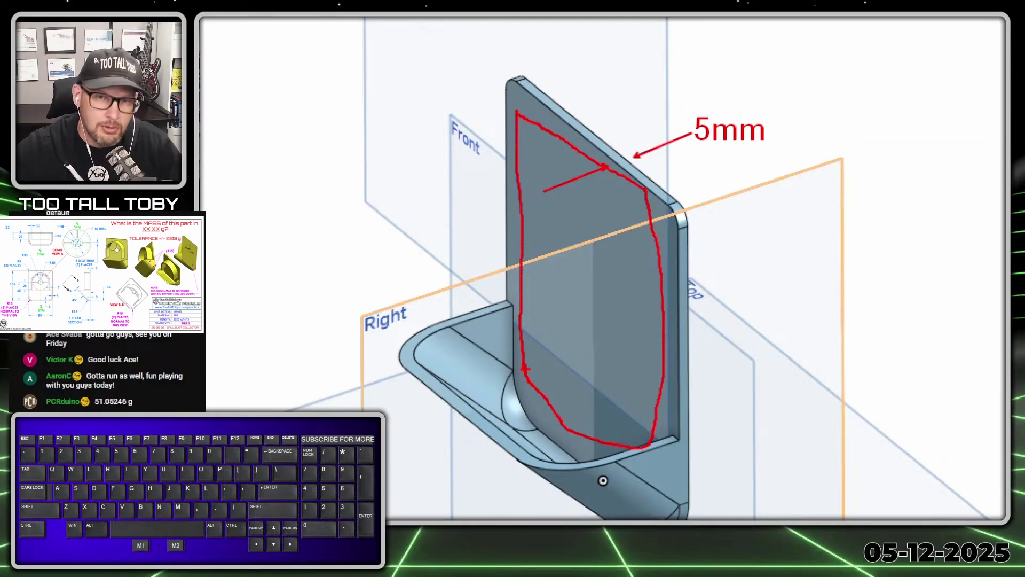
pyautogui.hotkey('alt', '1')
pyautogui.click(449, 199)
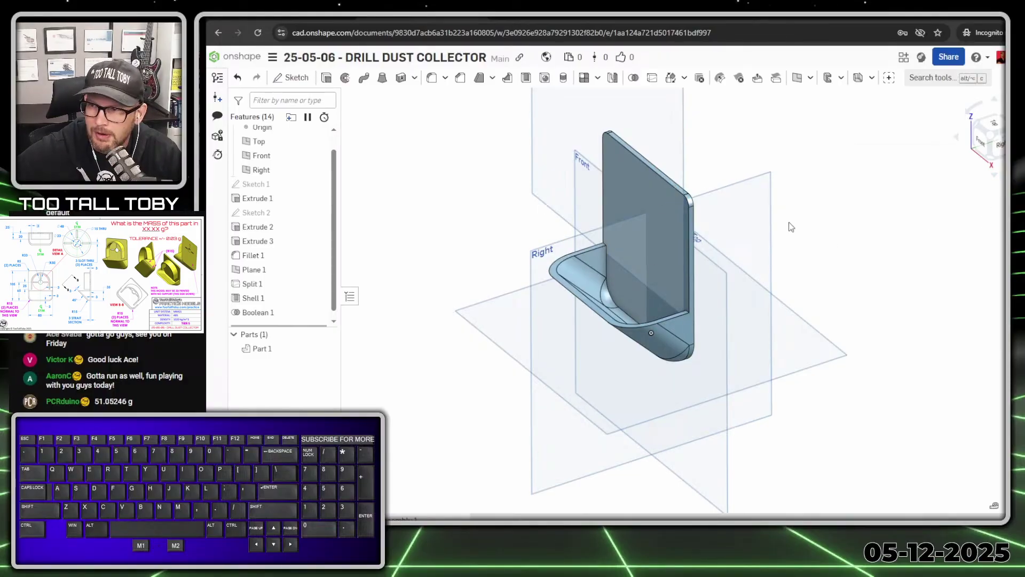
# Start a sketch on the back plate's front face and draw a 15 mm diameter circle above the scoop, off-centre
pyautogui.click(633, 184)
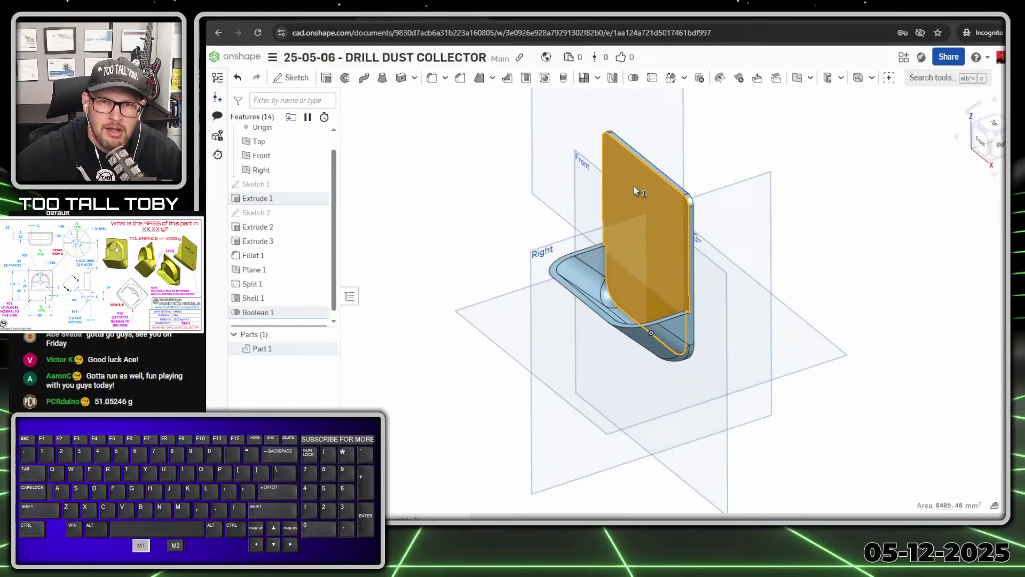
pyautogui.press('s')
pyautogui.click(655, 181)
pyautogui.press('n')
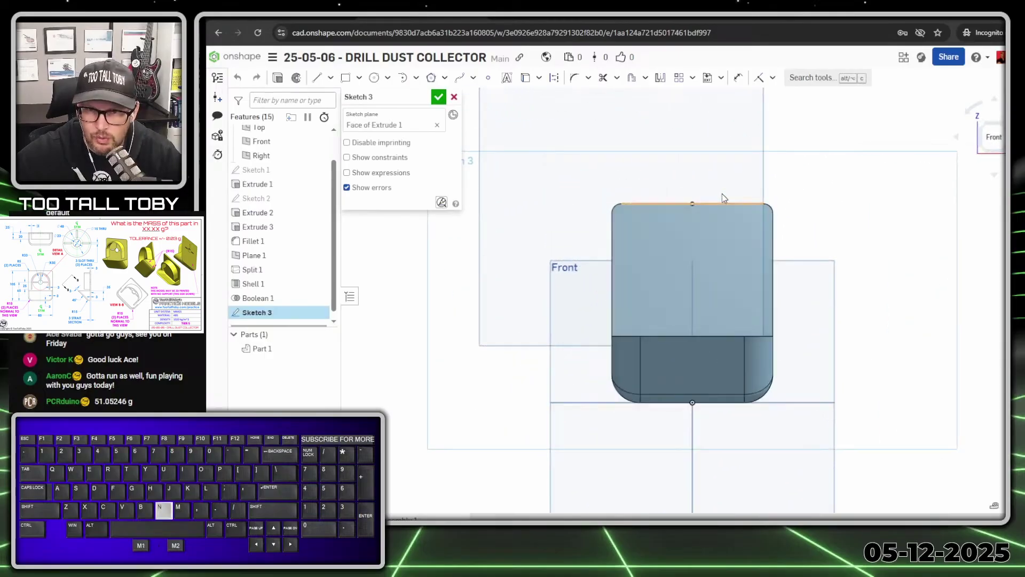
pyautogui.press('s')
pyautogui.click(810, 207)
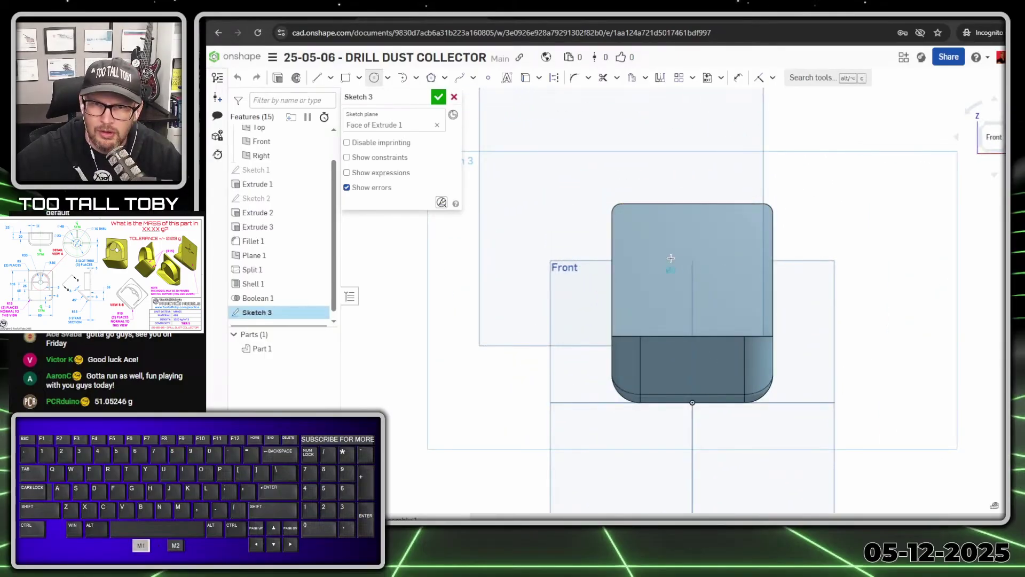
pyautogui.moveTo(677, 269); pyautogui.dragTo(672, 278)
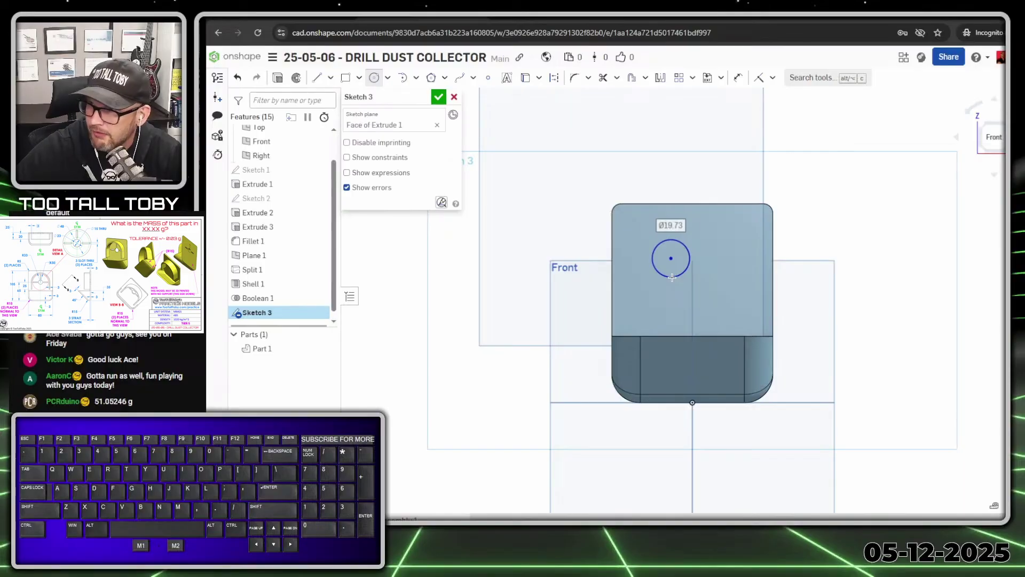
pyautogui.write('15')
pyautogui.press('Return')
pyautogui.press('Escape')
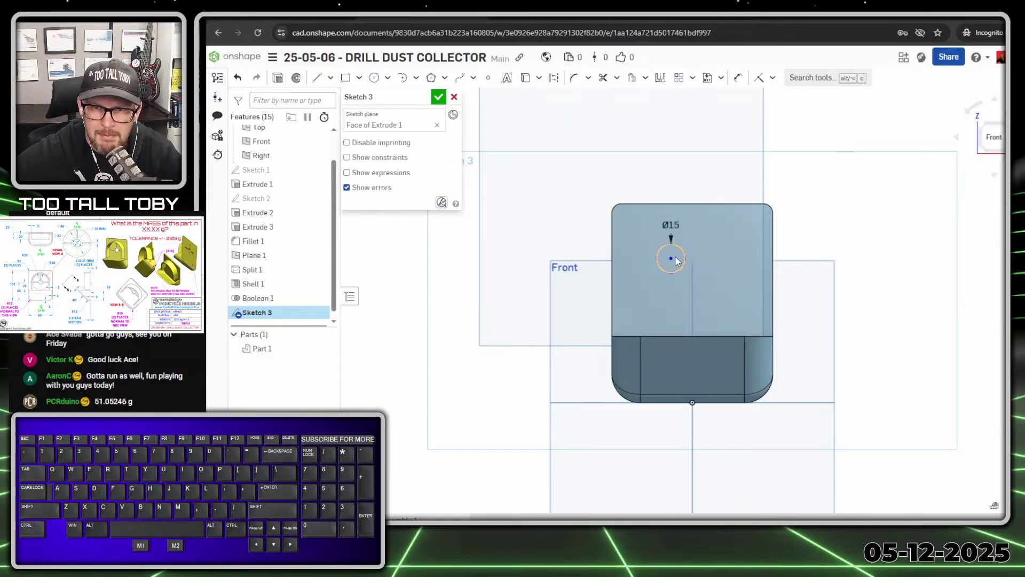
# Align the 15 mm circle's centre vertically with the origin
pyautogui.click(675, 261)
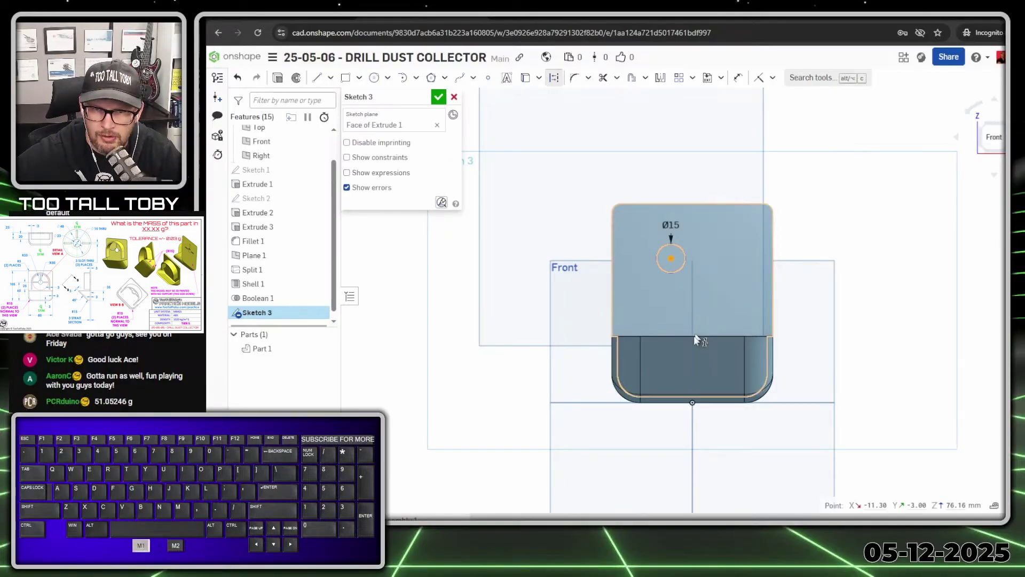
pyautogui.click(693, 403)
pyautogui.press('v')
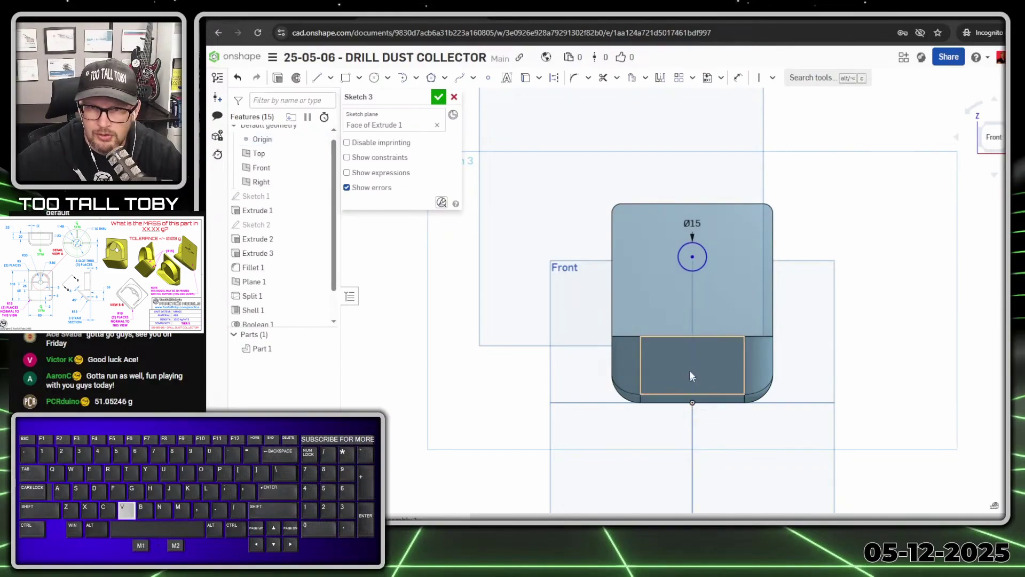
# Dimension the circle's centre 65 mm above the Top plane
pyautogui.press('s')
pyautogui.click(780, 365)
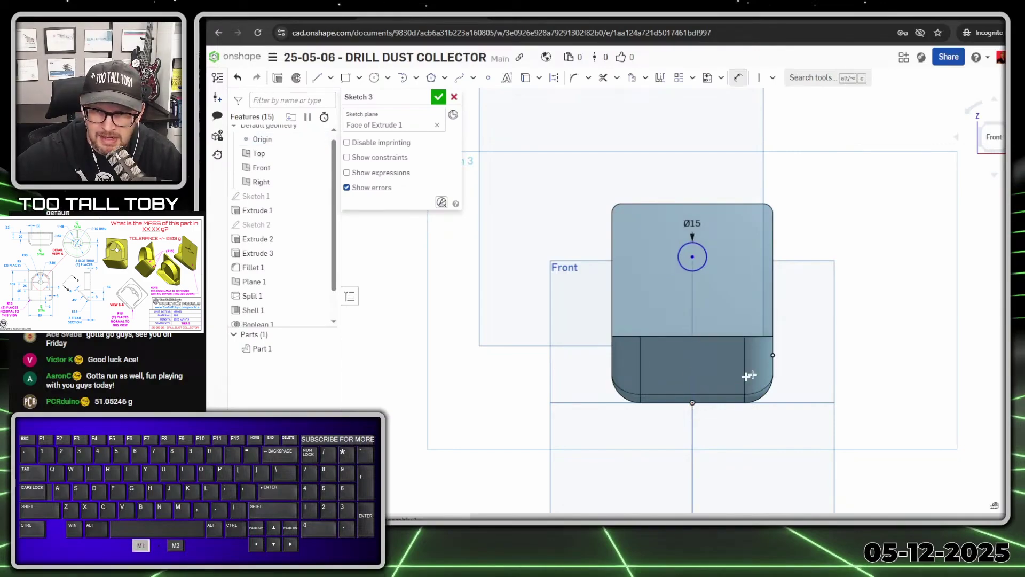
pyautogui.click(705, 402)
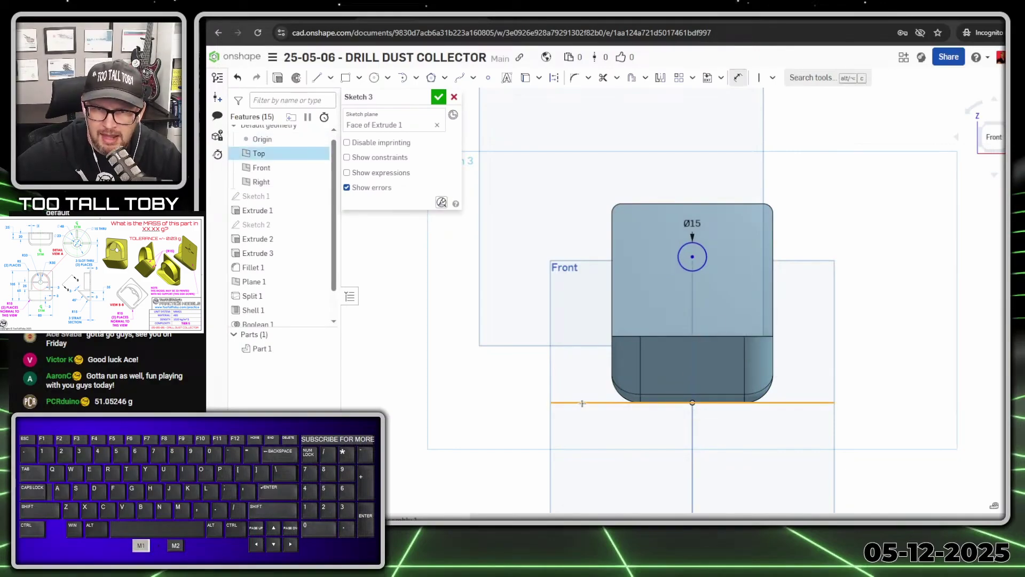
pyautogui.click(693, 257)
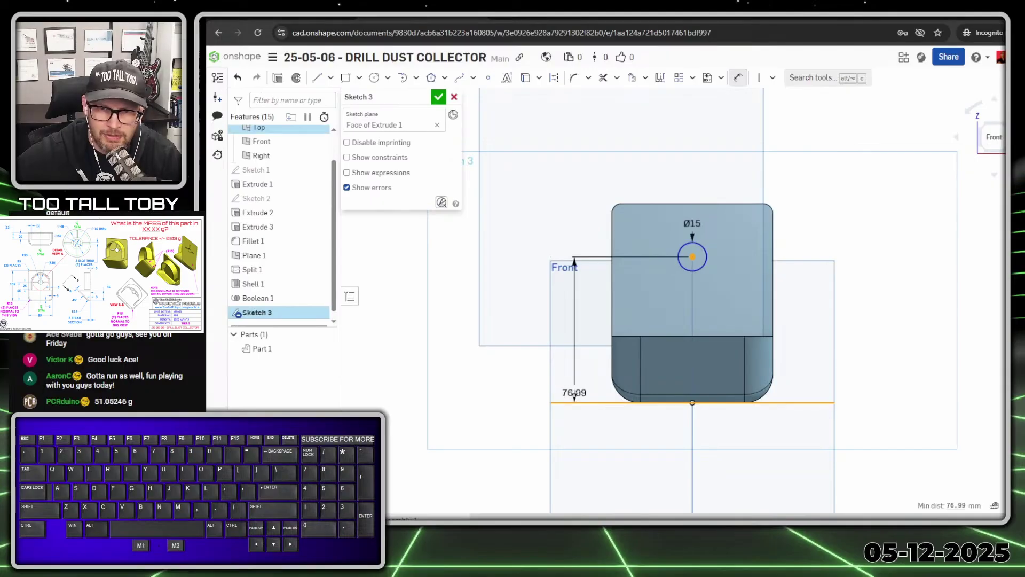
pyautogui.click(516, 317)
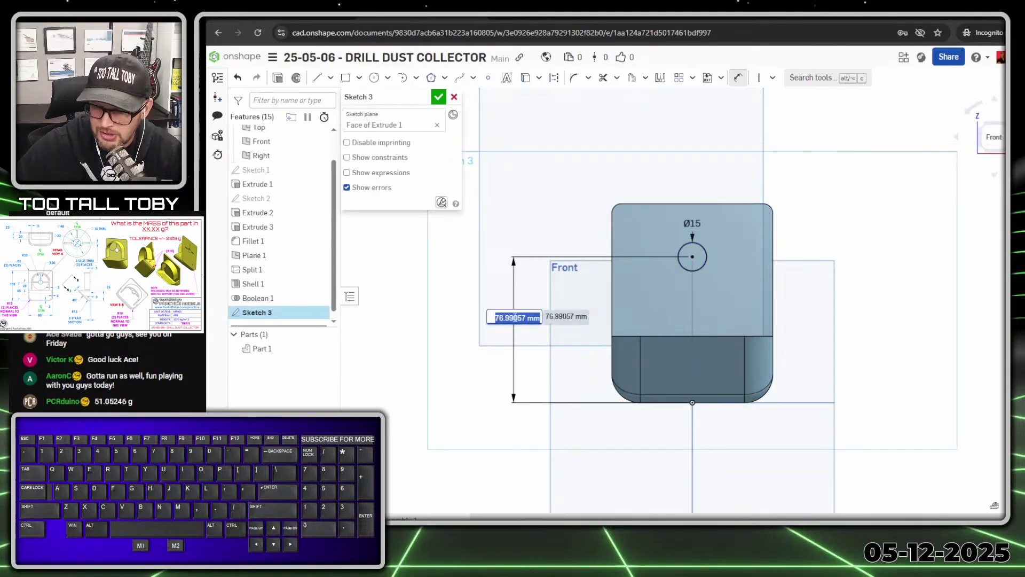
pyautogui.write('65')
pyautogui.press('Return')
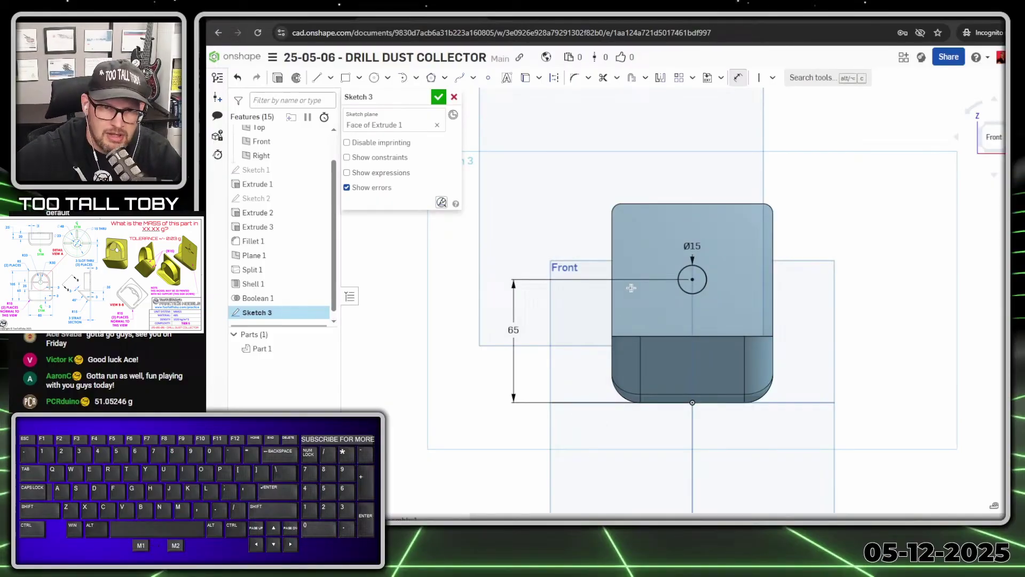
# Cut the 15 mm circle through the back plate with a Remove extrude set to Through all
pyautogui.moveTo(671, 207); pyautogui.dragTo(646, 212, button='right')
pyautogui.press('s')
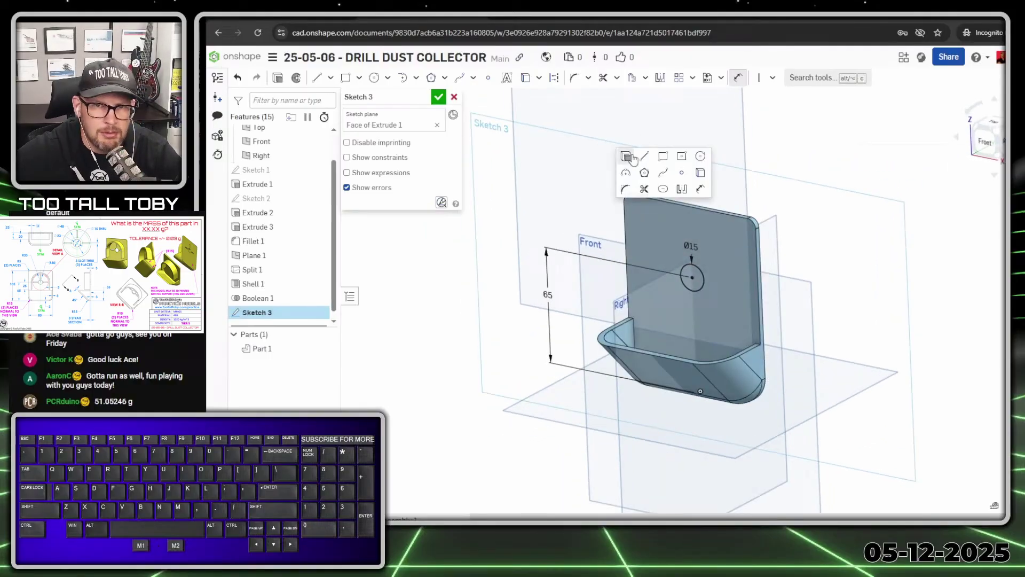
pyautogui.click(630, 160)
pyautogui.click(454, 172)
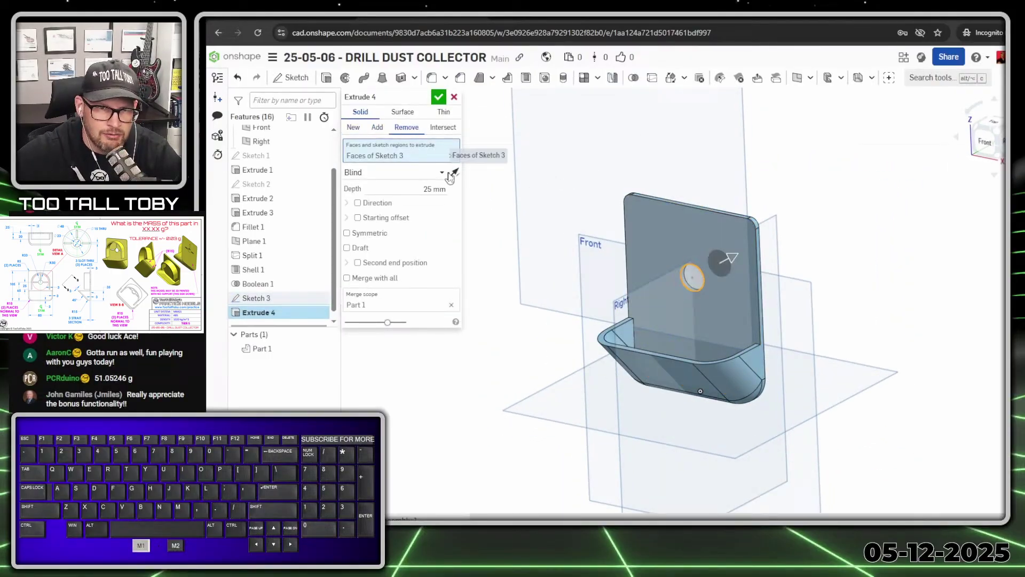
pyautogui.click(441, 172)
pyautogui.click(367, 261)
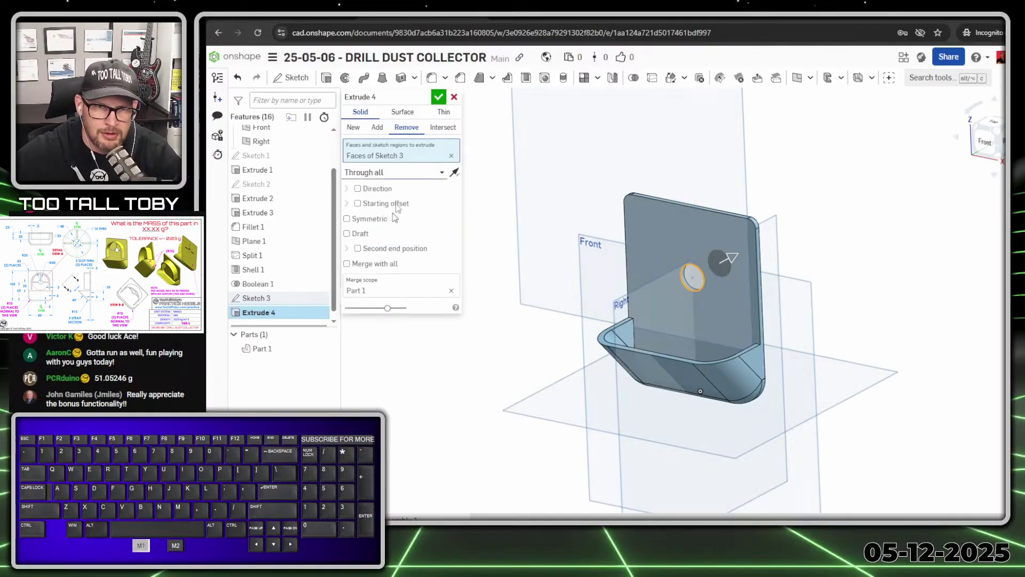
pyautogui.click(438, 97)
# Rename the hole's extrude feature as "THRU HOLE for Drill Bit"
pyautogui.click(249, 313)
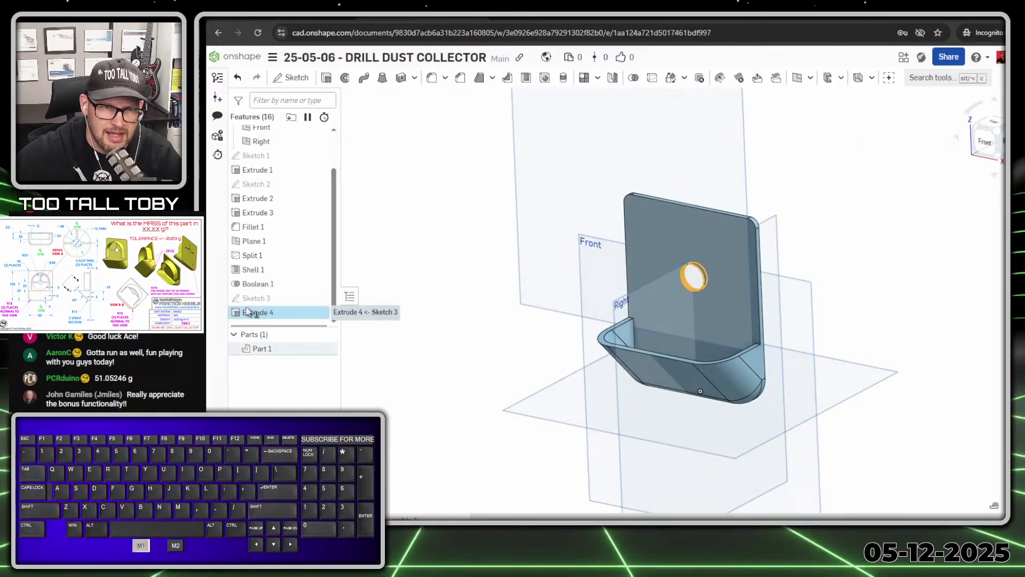
pyautogui.hotkey('shift', 'n')
pyautogui.write('1')
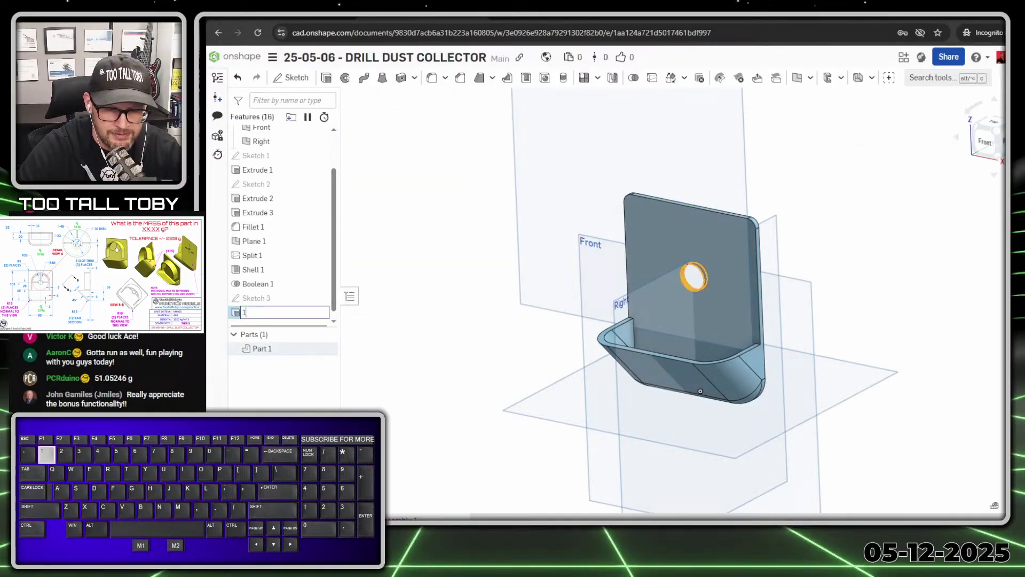
pyautogui.write('5mm')
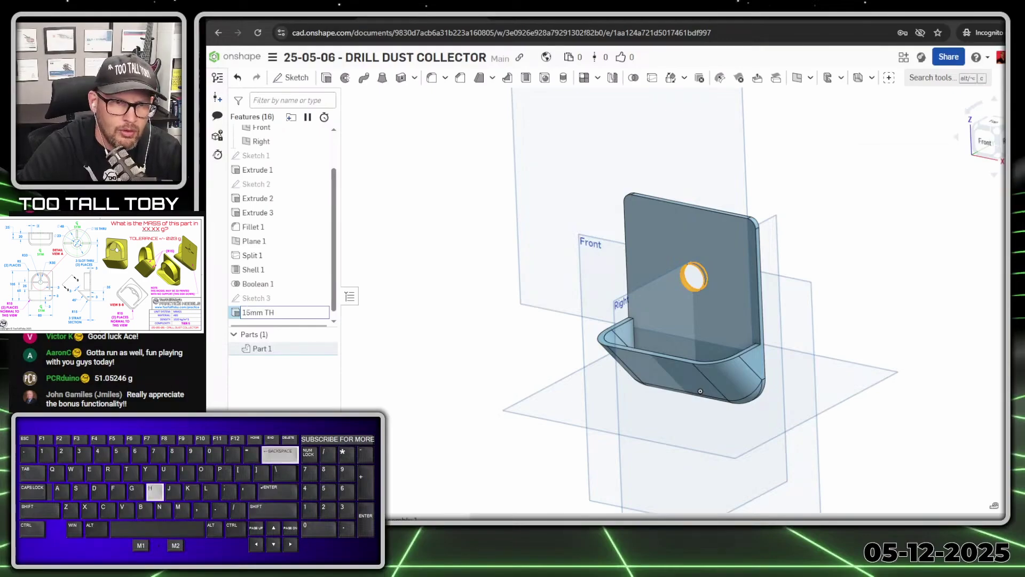
pyautogui.write('THRU')
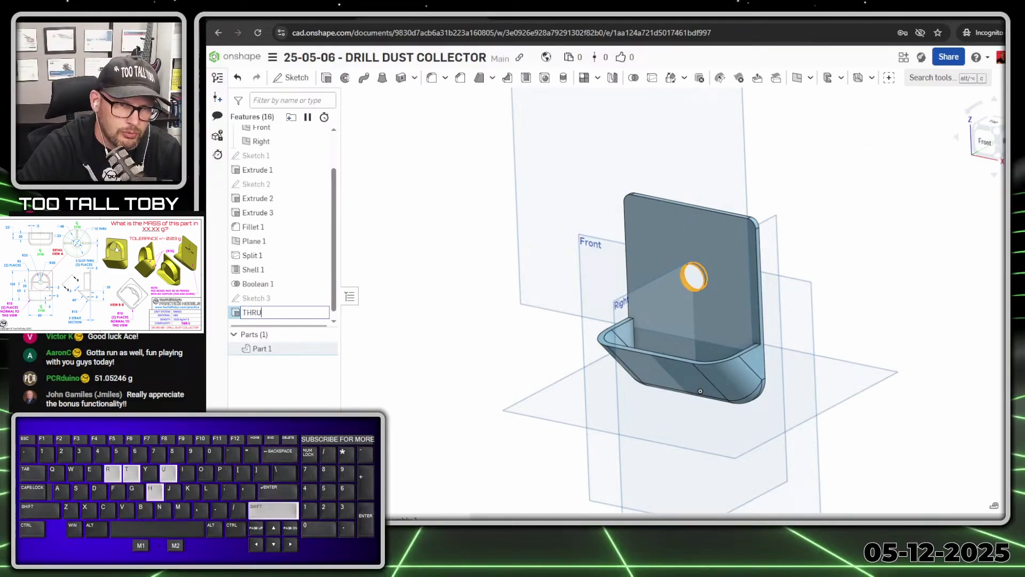
pyautogui.write(' HOLE for Drill Bit')
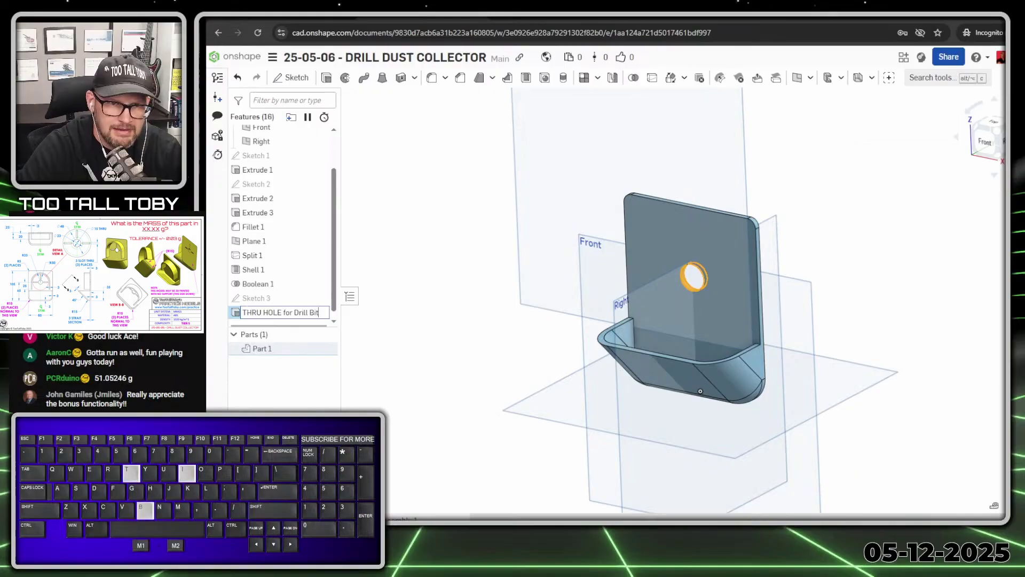
pyautogui.press('Return')
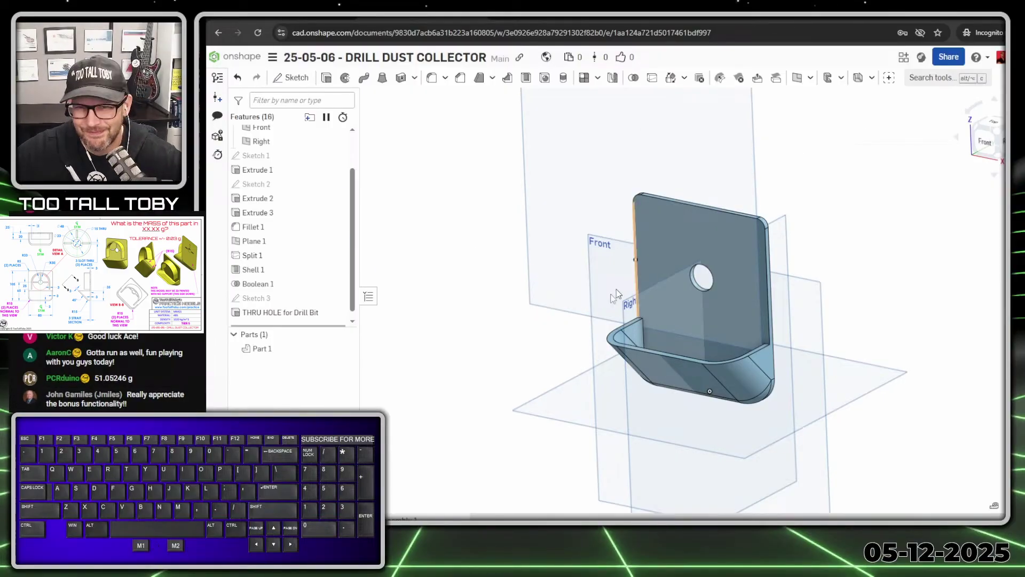
# Start a new sketch on the back plate's front face and draw a 23 mm diameter circle concentric with the drill bit hole
pyautogui.click(695, 237)
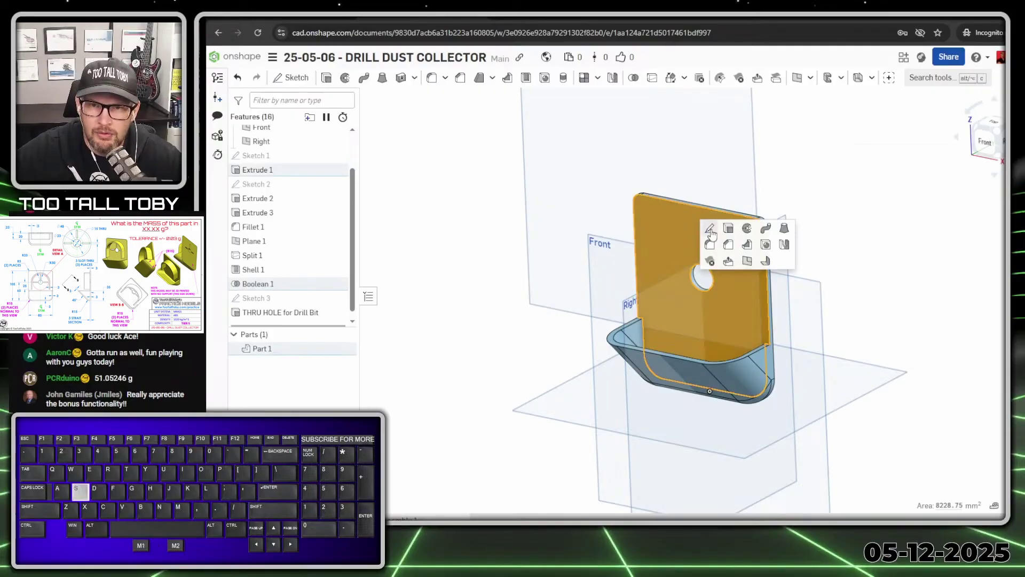
pyautogui.click(710, 228)
pyautogui.press('n')
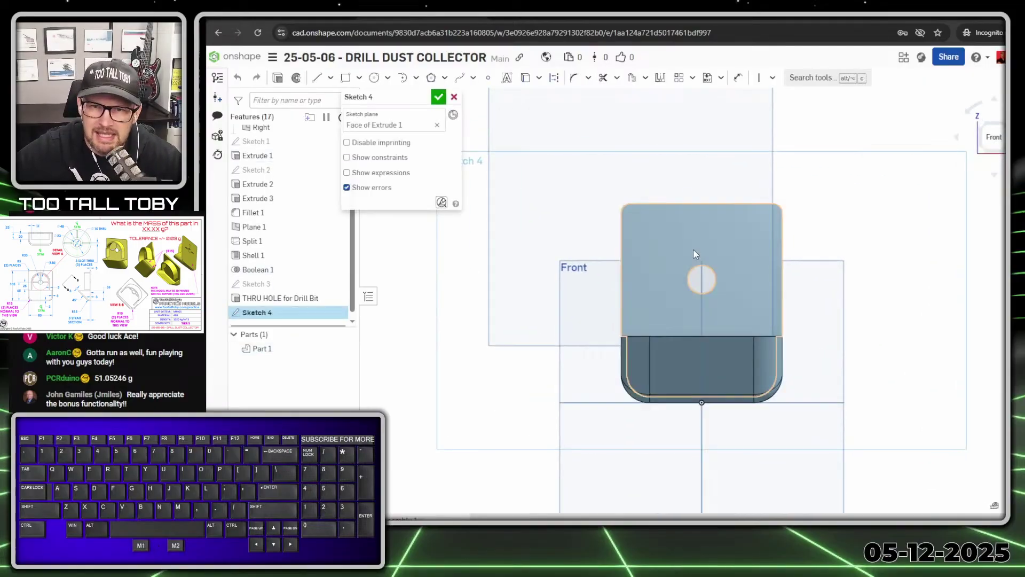
pyautogui.press('s')
pyautogui.click(737, 309)
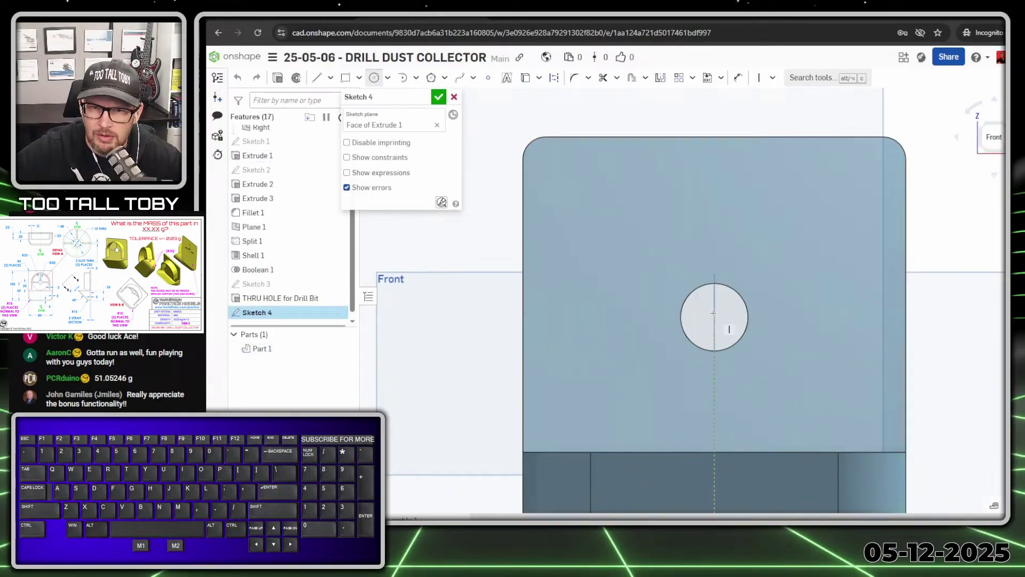
pyautogui.click(714, 318)
pyautogui.click(647, 261)
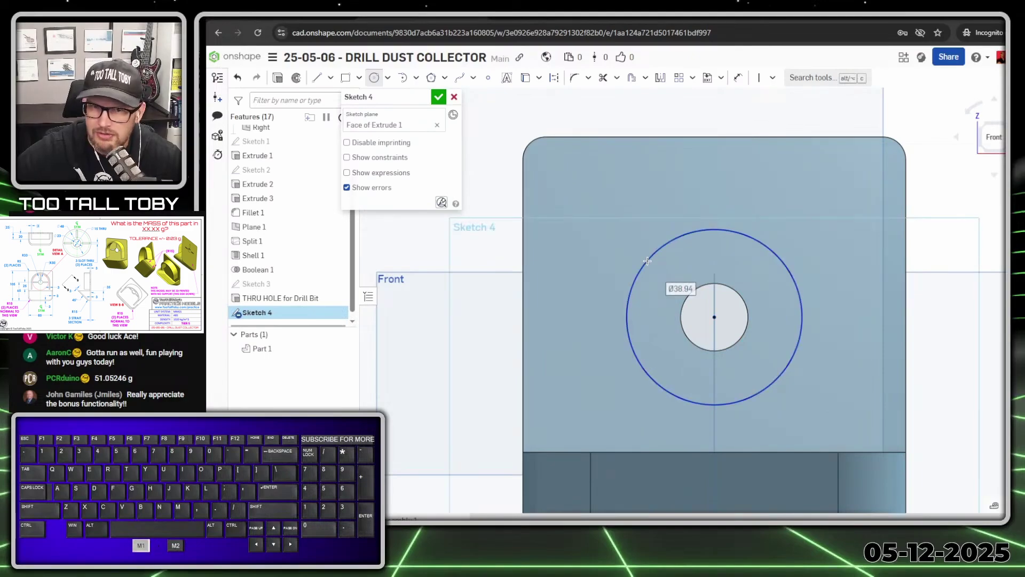
pyautogui.write('23')
pyautogui.press('Return')
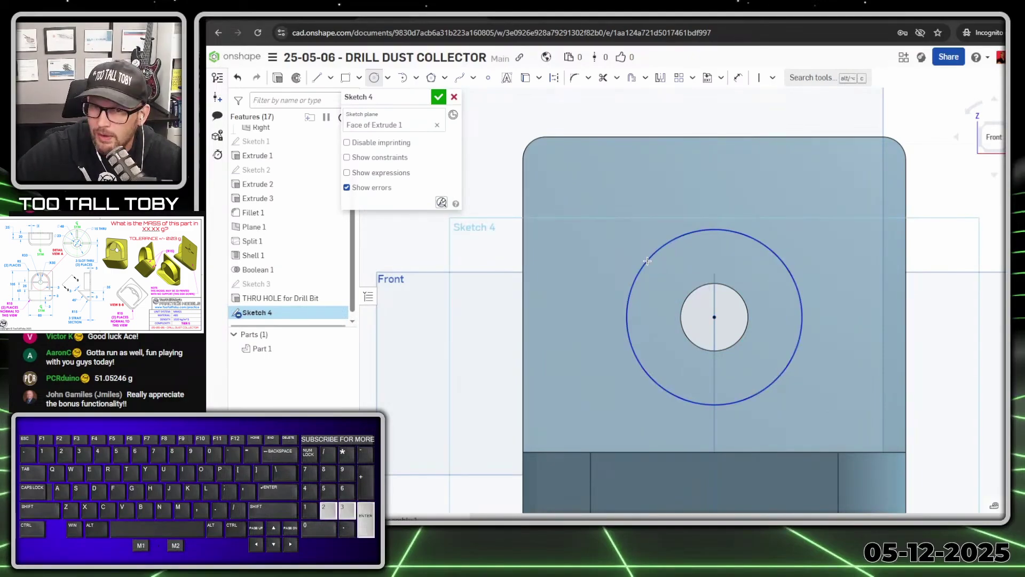
# Draw a 48 mm diameter circle centred on the same hole
pyautogui.moveTo(715, 318); pyautogui.dragTo(659, 219)
pyautogui.write('48+')
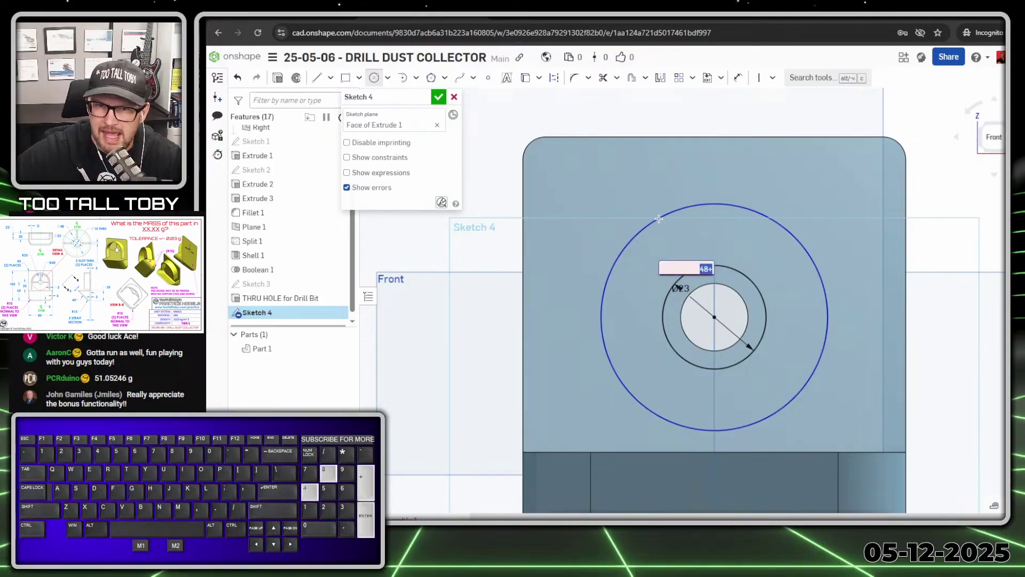
pyautogui.press('BackSpace')
pyautogui.write('48')
pyautogui.press('Return')
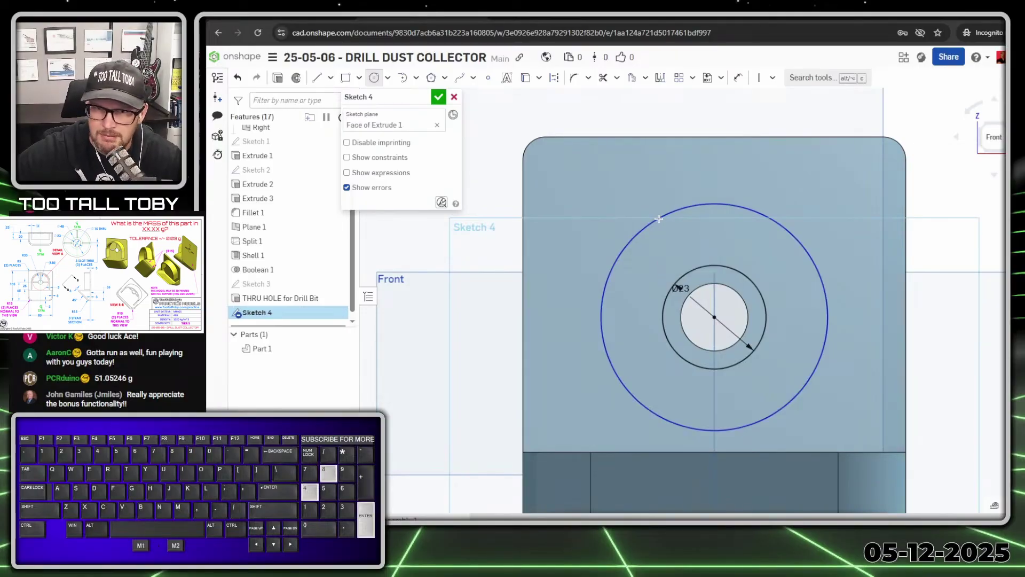
pyautogui.press('Escape')
# Convert both the 23 mm and 48 mm circles to construction geometry
pyautogui.click(744, 278)
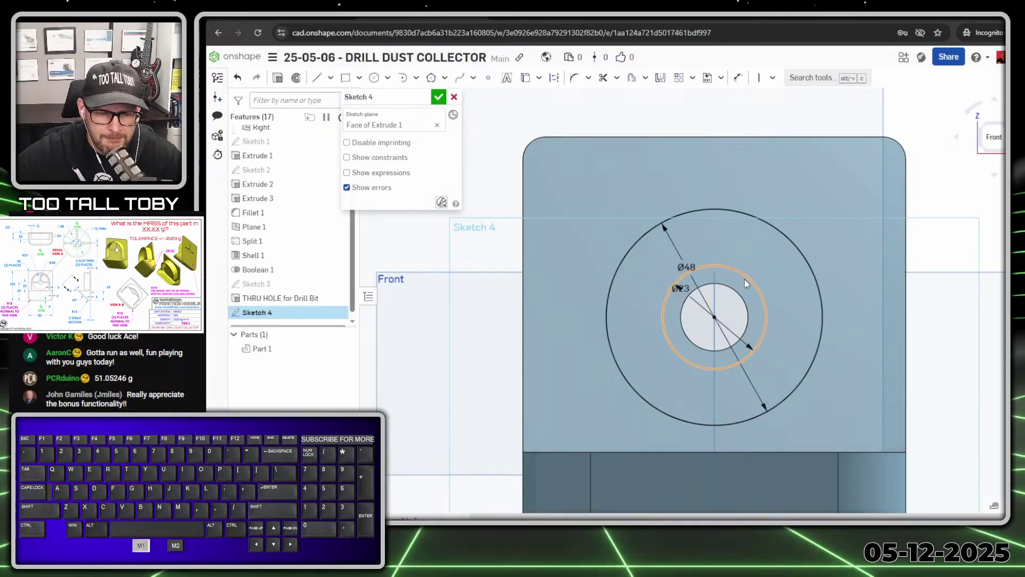
pyautogui.click(774, 222)
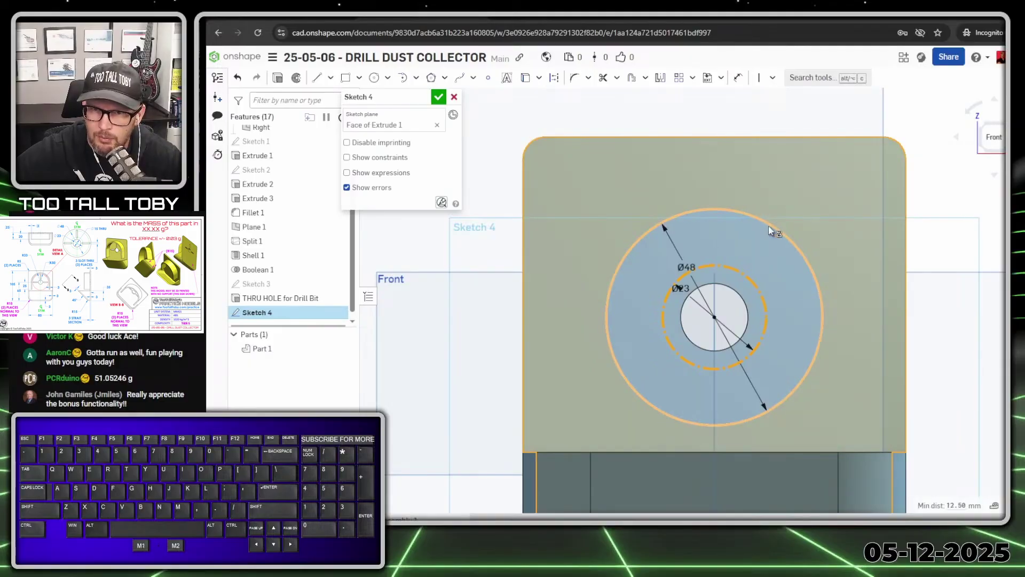
pyautogui.press('space')
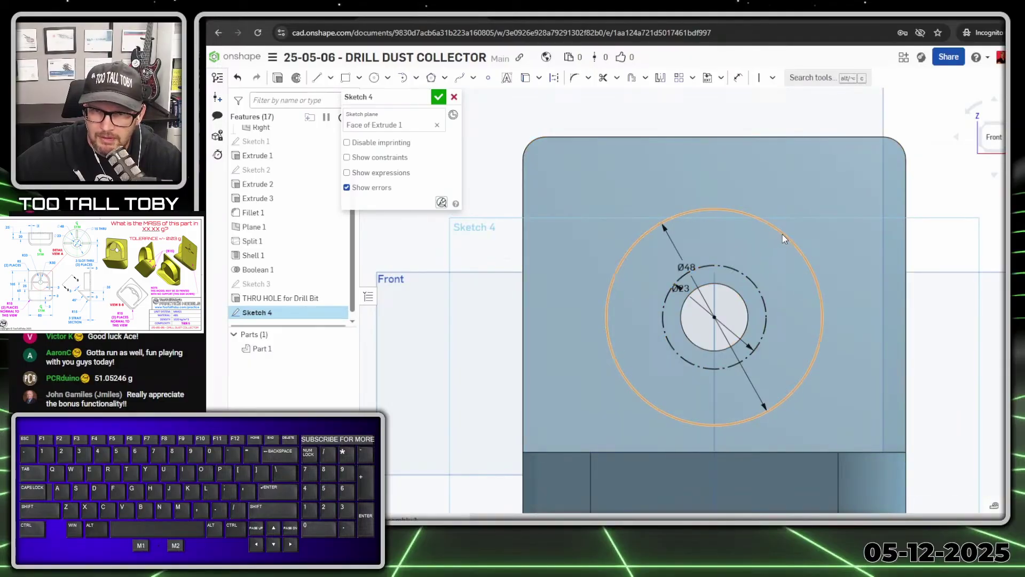
pyautogui.click(782, 234)
pyautogui.press('q')
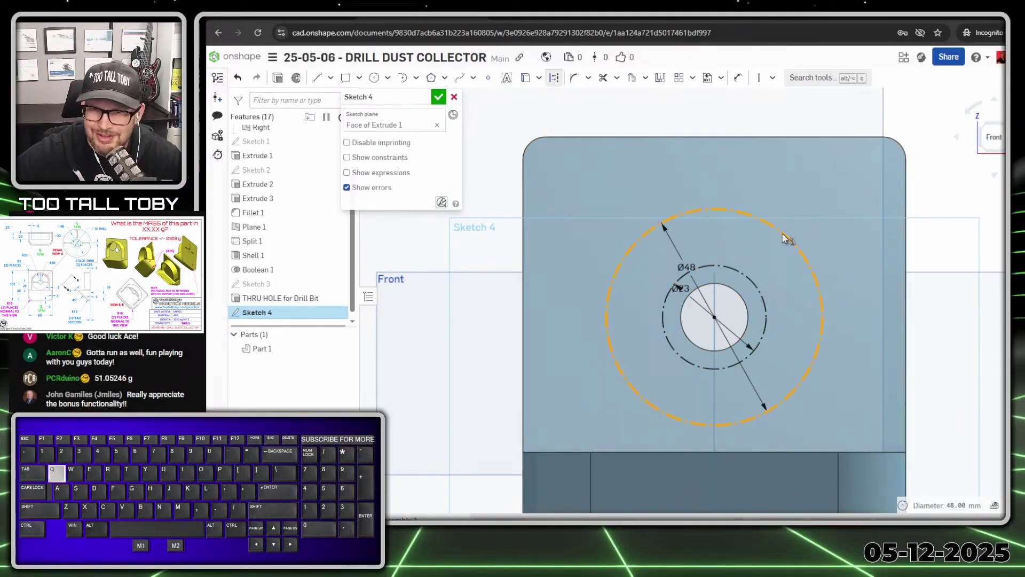
pyautogui.press('space')
pyautogui.click(750, 274)
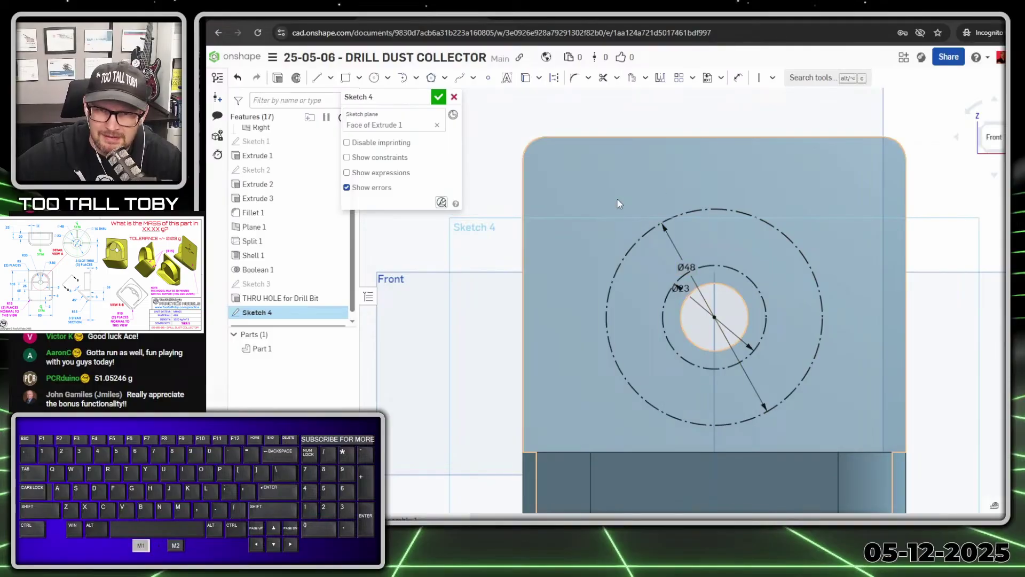
pyautogui.click(745, 274)
pyautogui.click(779, 231)
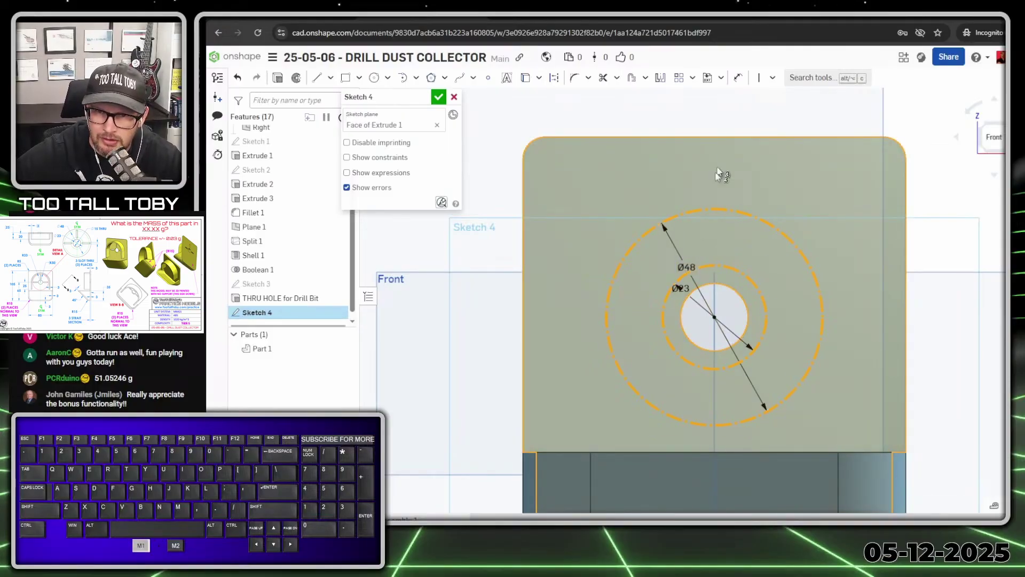
pyautogui.press('space')
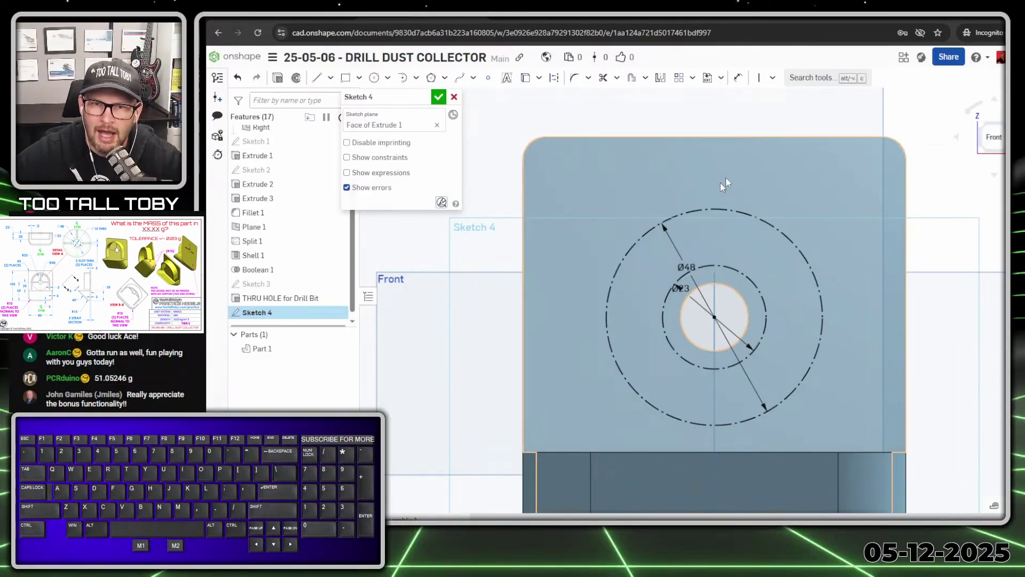
# Draw a horizontal line level with the hole's centre, running from the 23 mm construction circle outward to the 48 mm one
pyautogui.scroll(3, 654, 315)
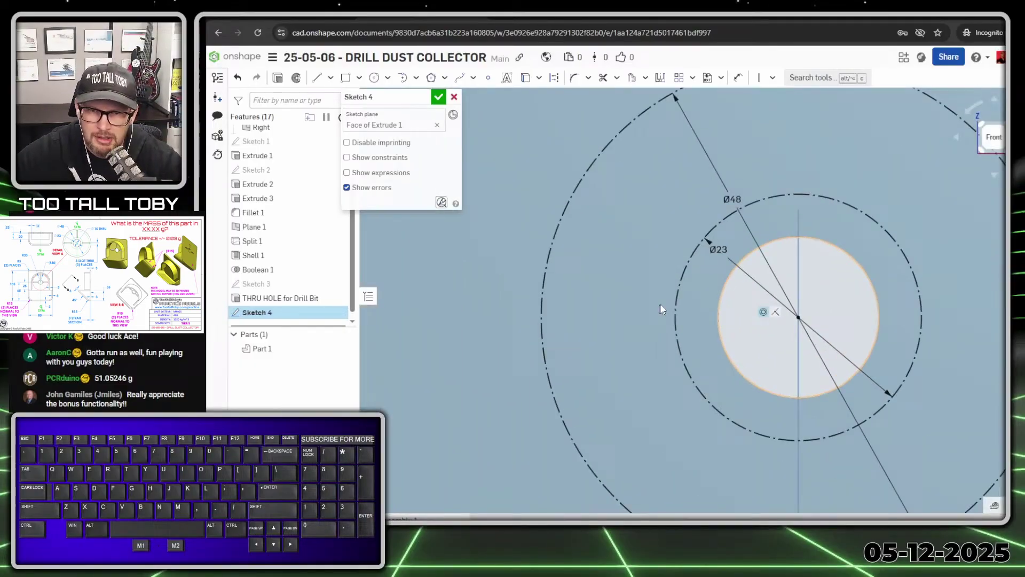
pyautogui.press('s')
pyautogui.click(695, 294)
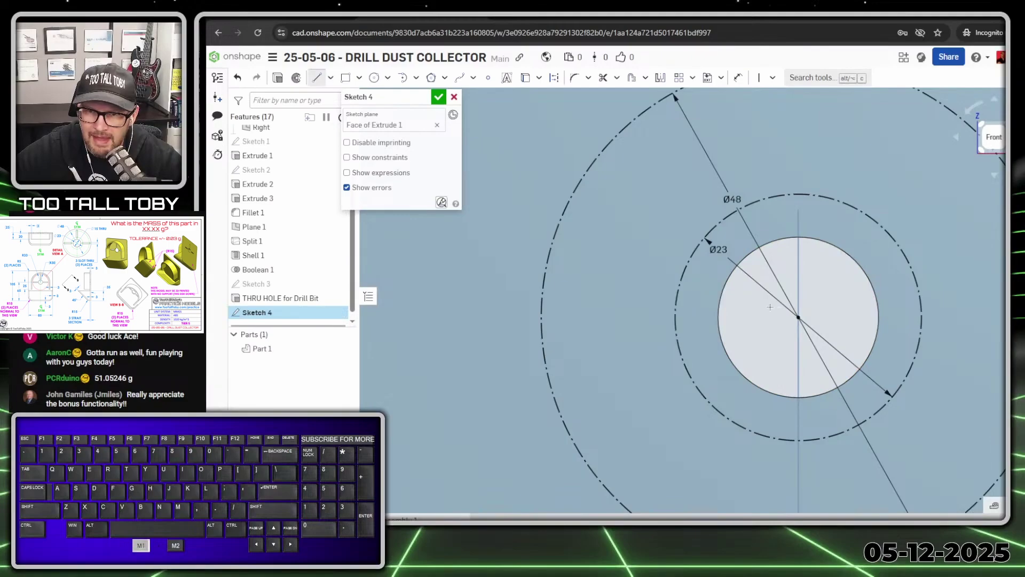
pyautogui.click(798, 318)
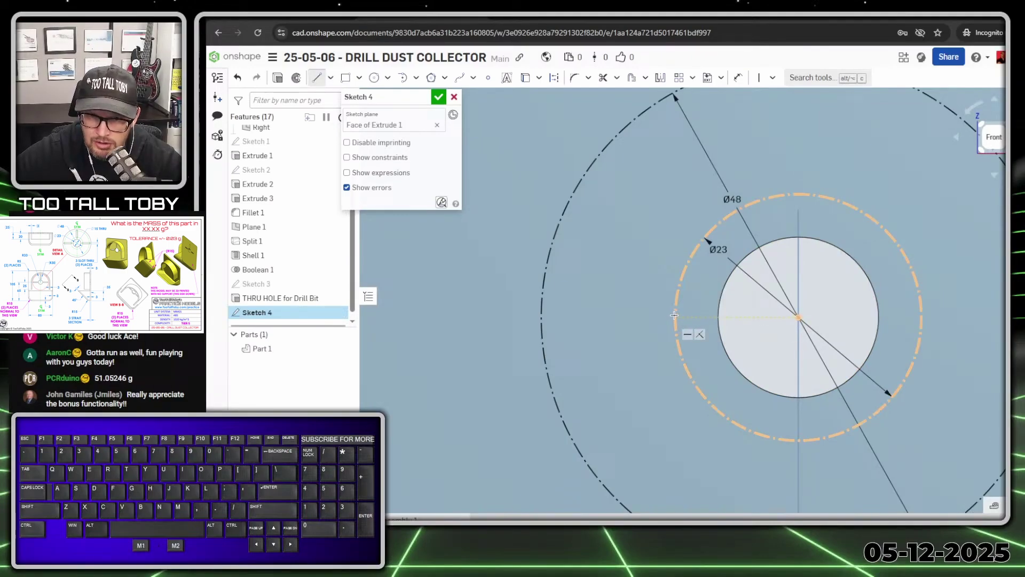
pyautogui.click(675, 315)
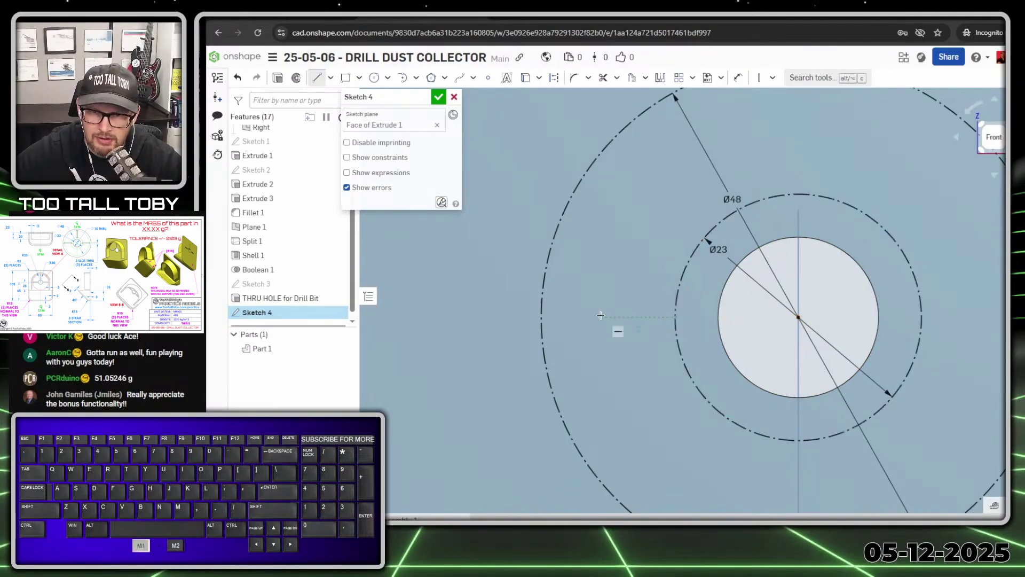
pyautogui.click(542, 315)
pyautogui.press('Escape')
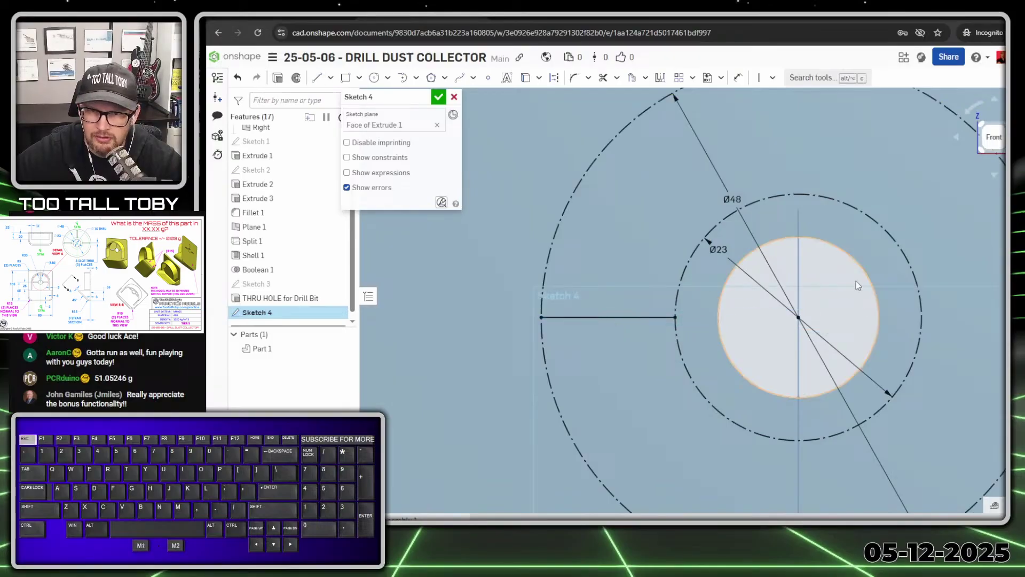
# Draw a vertical line directly above the hole's centre, running from the 23 mm construction circle to the 48 mm one
pyautogui.scroll(-3, 822, 194)
pyautogui.press('s')
pyautogui.click(858, 218)
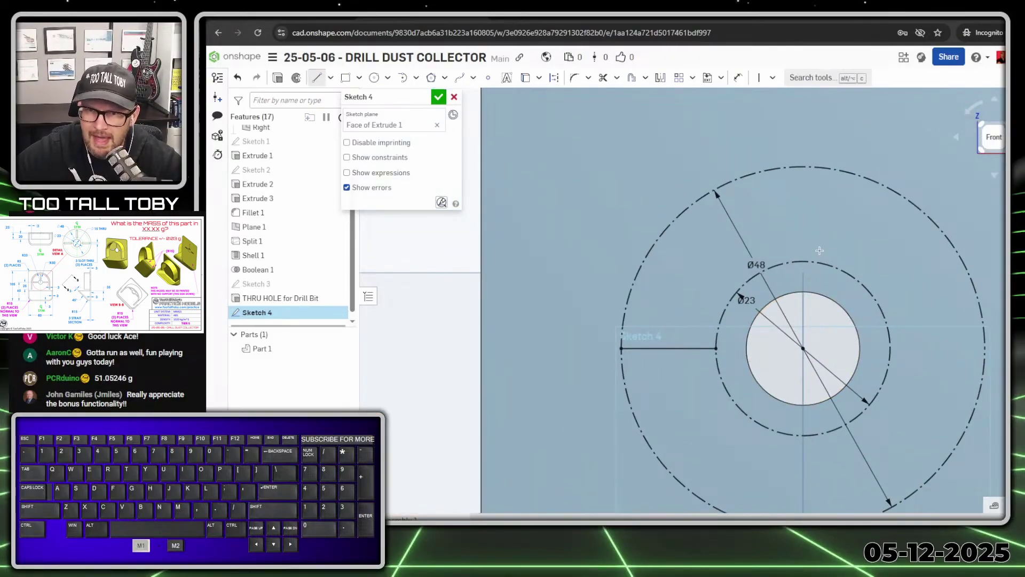
pyautogui.click(803, 349)
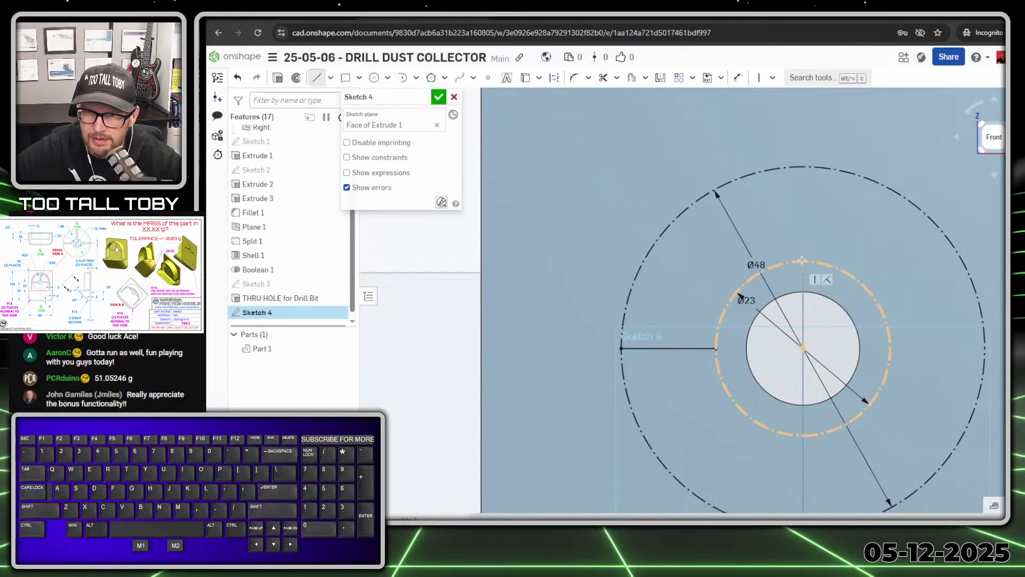
pyautogui.click(803, 260)
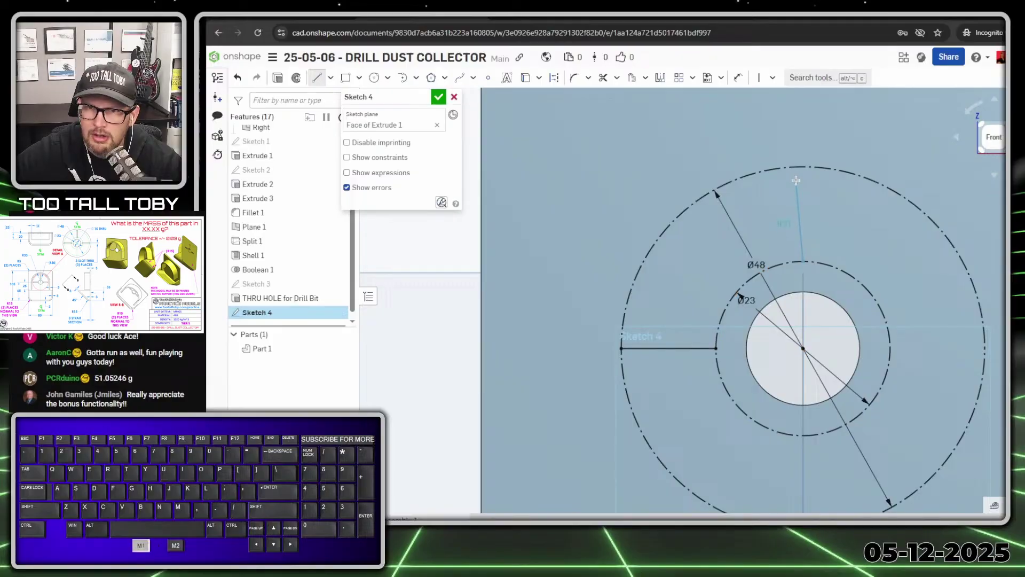
pyautogui.click(803, 167)
pyautogui.press('Escape')
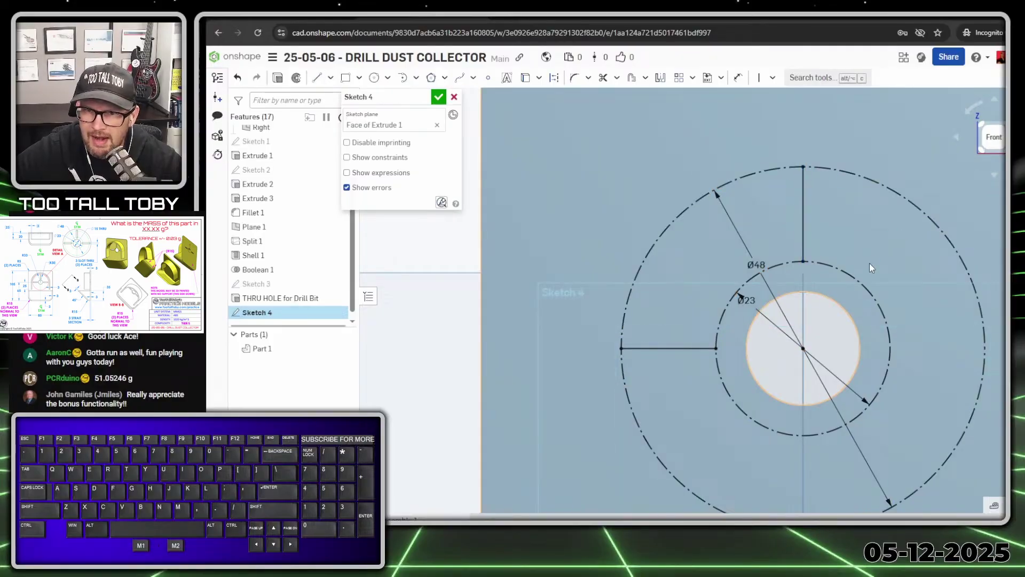
# Draw a matching horizontal line on the opposite side of the hole, from the 23 mm construction circle to the 48 mm one
pyautogui.press('s')
pyautogui.click(902, 261)
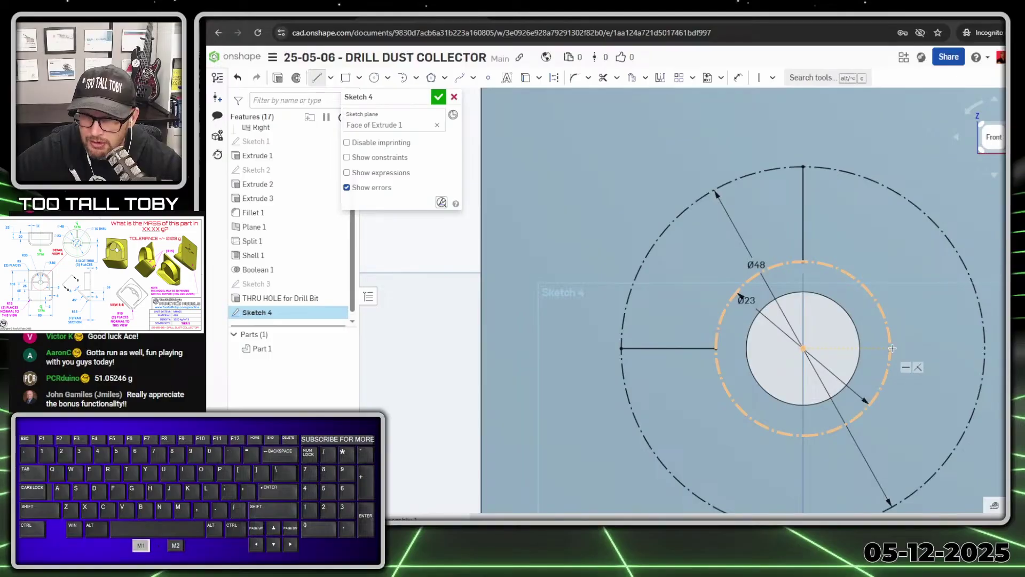
pyautogui.moveTo(892, 348); pyautogui.dragTo(986, 349)
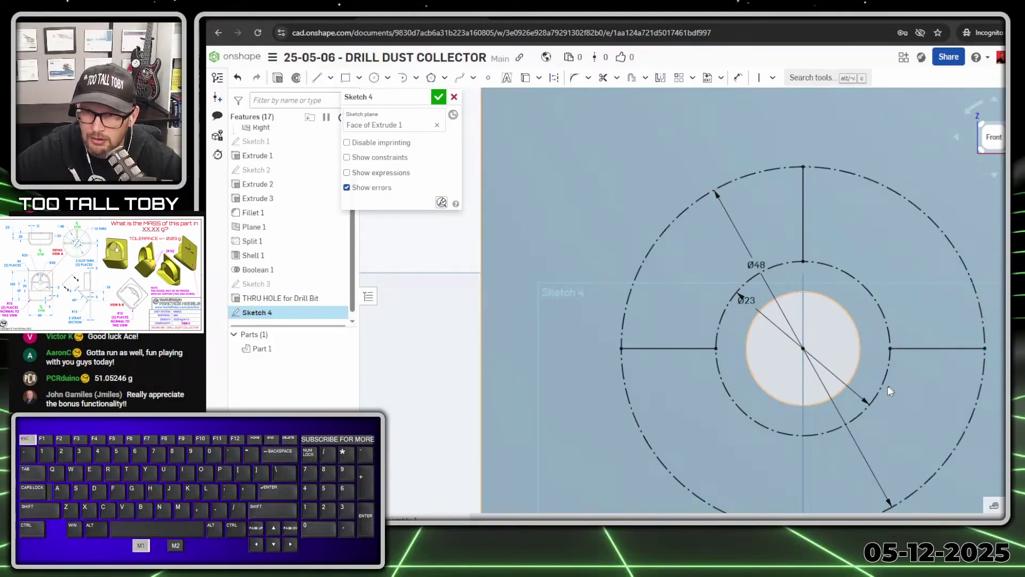
# Create slots around the two horizontal lines and the vertical line with the Slot tool, using a 6 mm width
pyautogui.scroll(-3, 892, 348)
pyautogui.moveTo(858, 370); pyautogui.dragTo(739, 297, button='middle')
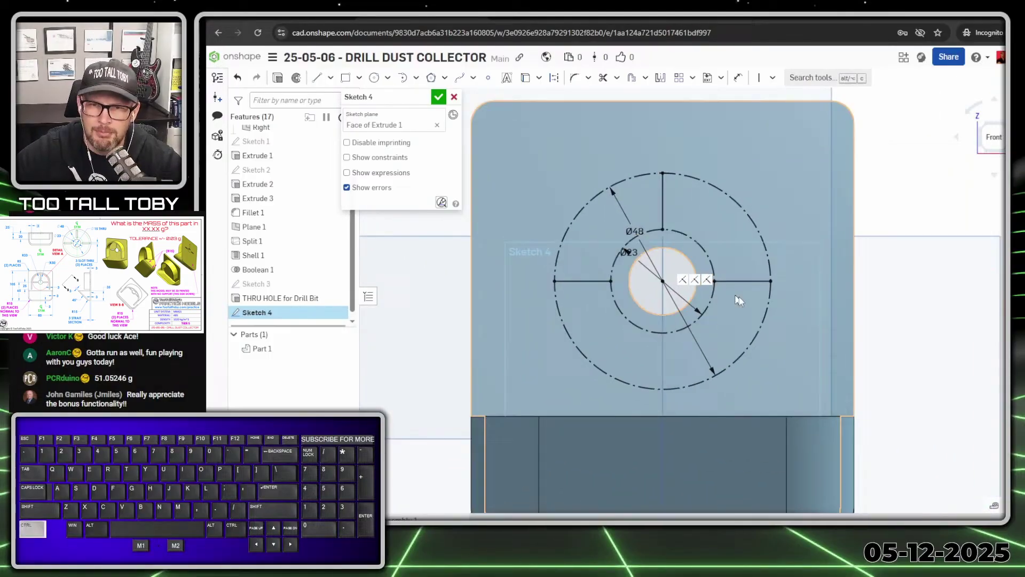
pyautogui.scroll(2, 742, 297)
pyautogui.scroll(-3, 595, 281)
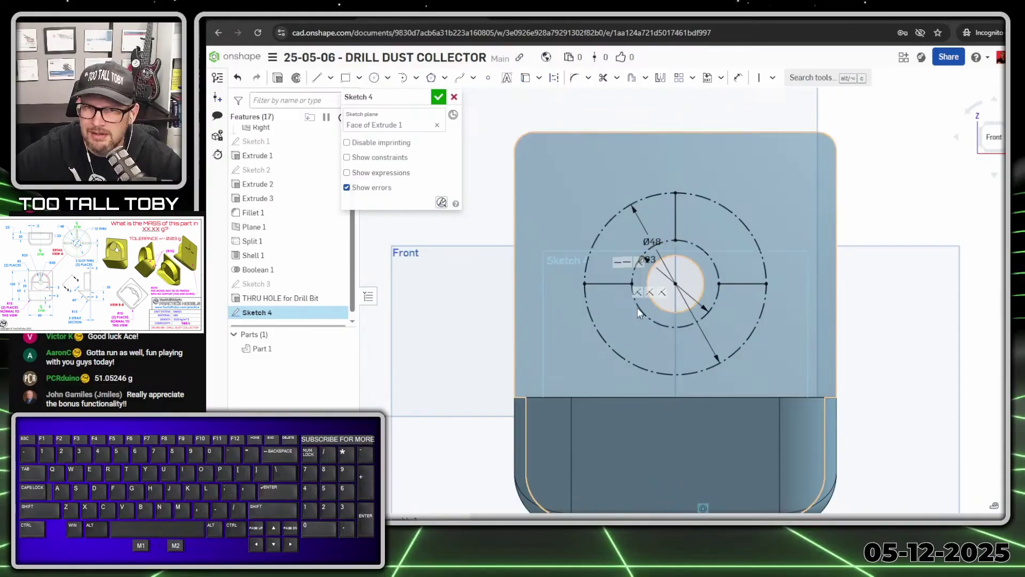
pyautogui.click(604, 283)
pyautogui.click(674, 219)
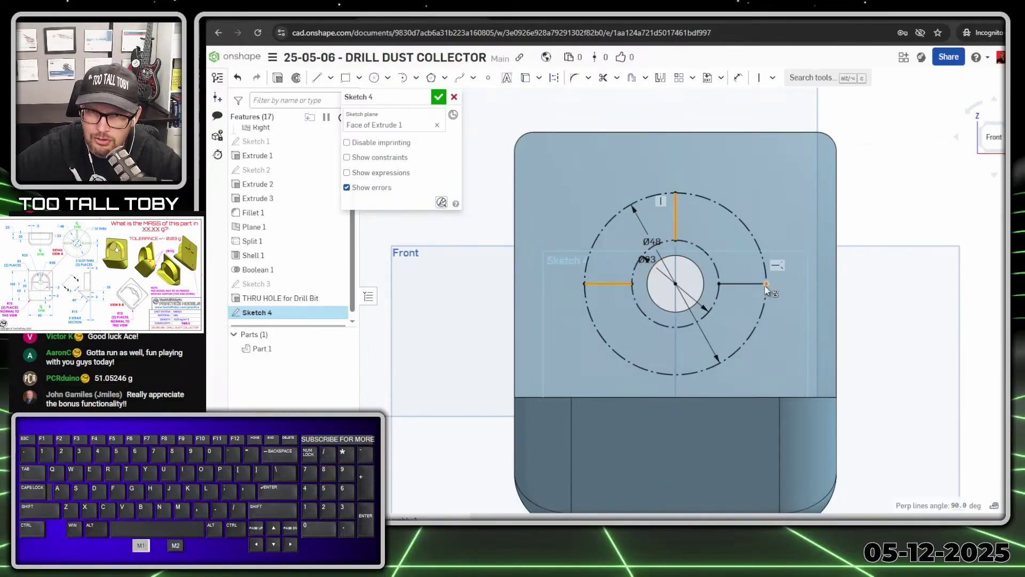
pyautogui.click(761, 284)
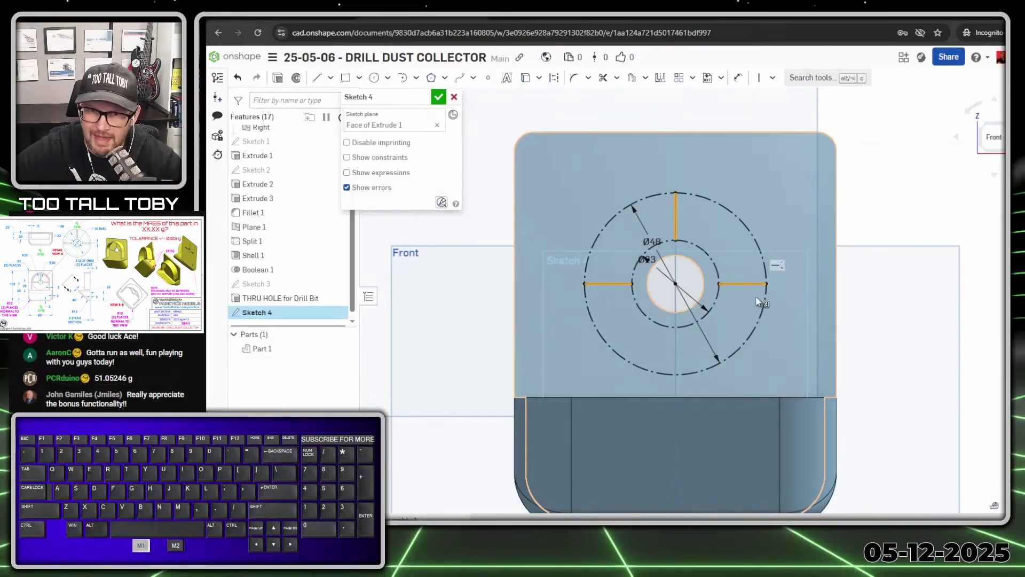
pyautogui.click(645, 78)
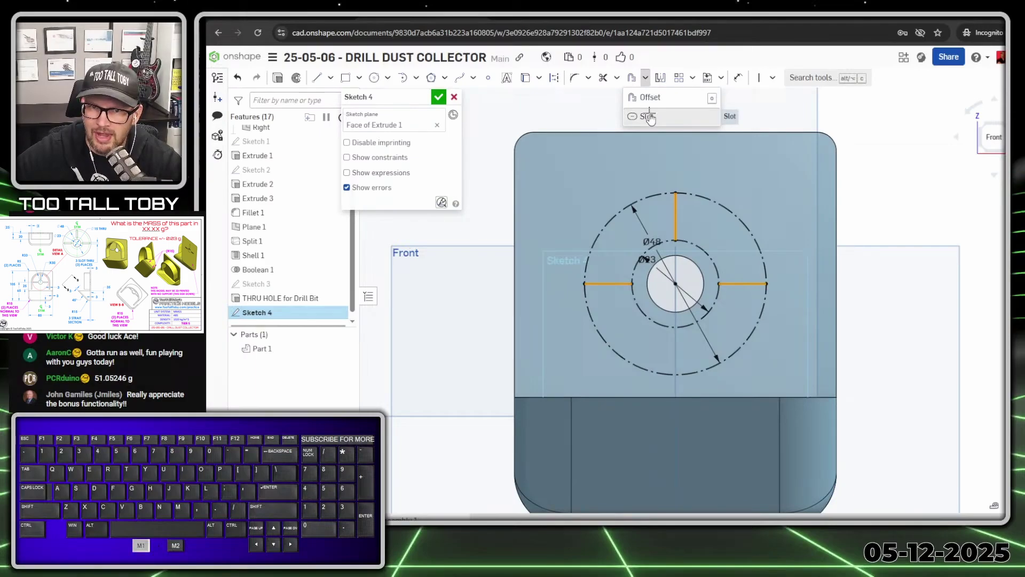
pyautogui.click(649, 117)
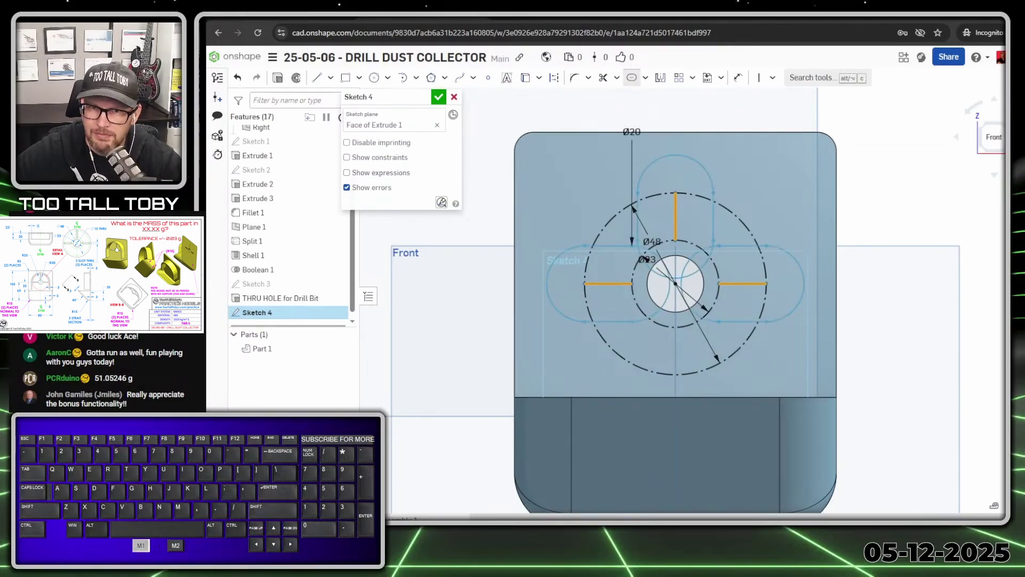
pyautogui.doubleClick(633, 132)
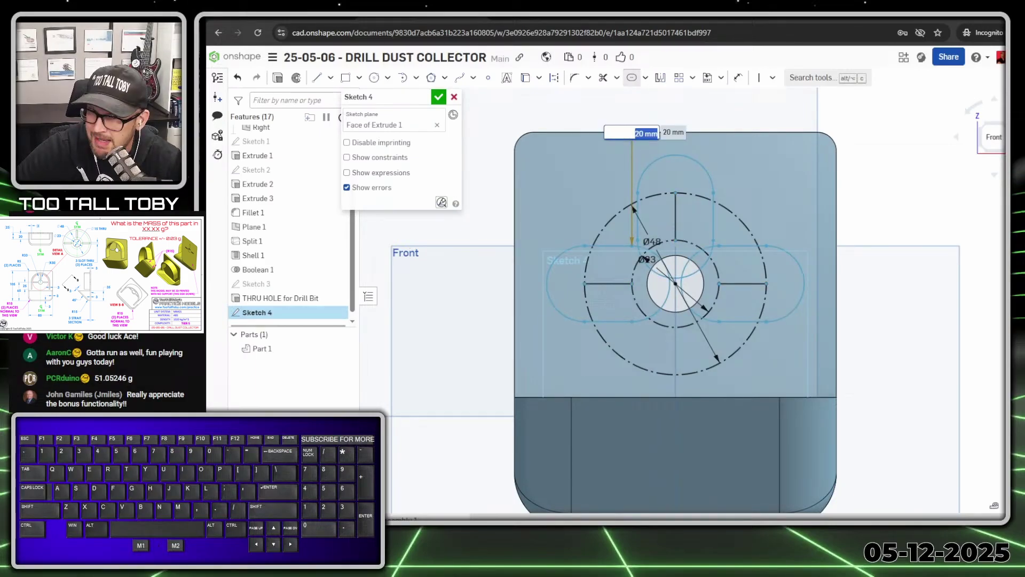
pyautogui.write('6')
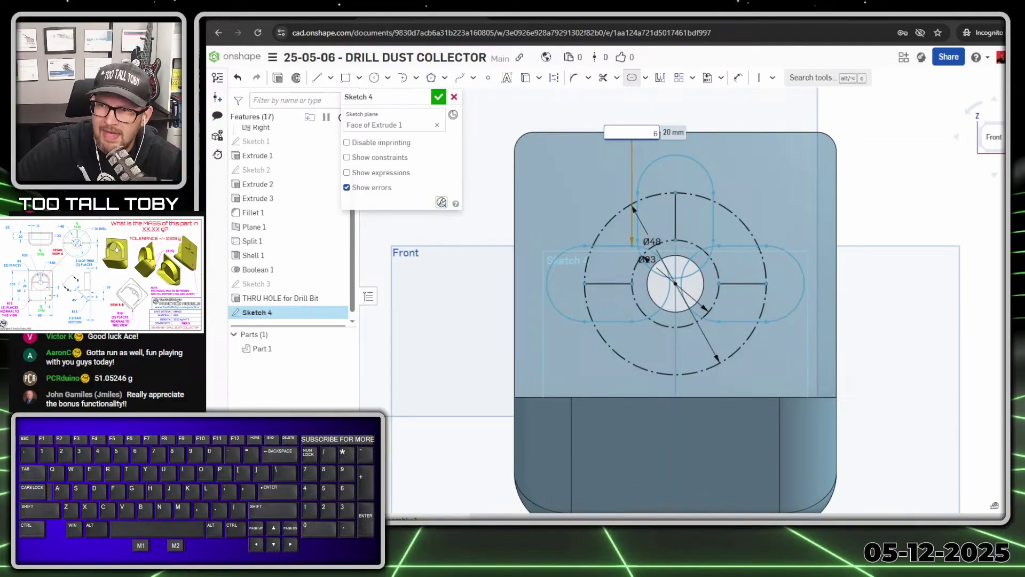
pyautogui.press('Return')
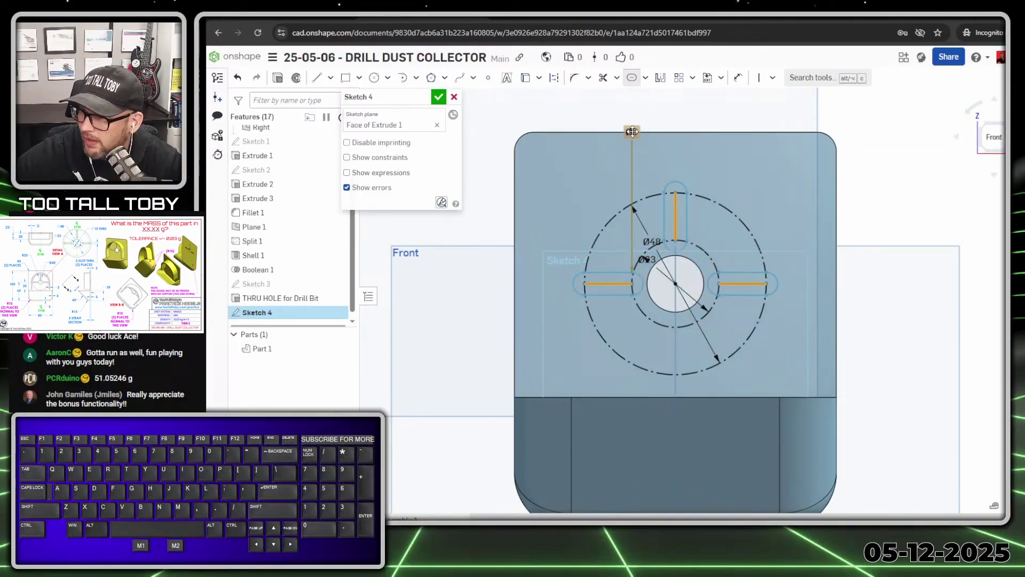
# Set the width of the three slots to 3 mm and move its dimension label just above the plate
pyautogui.doubleClick(632, 132)
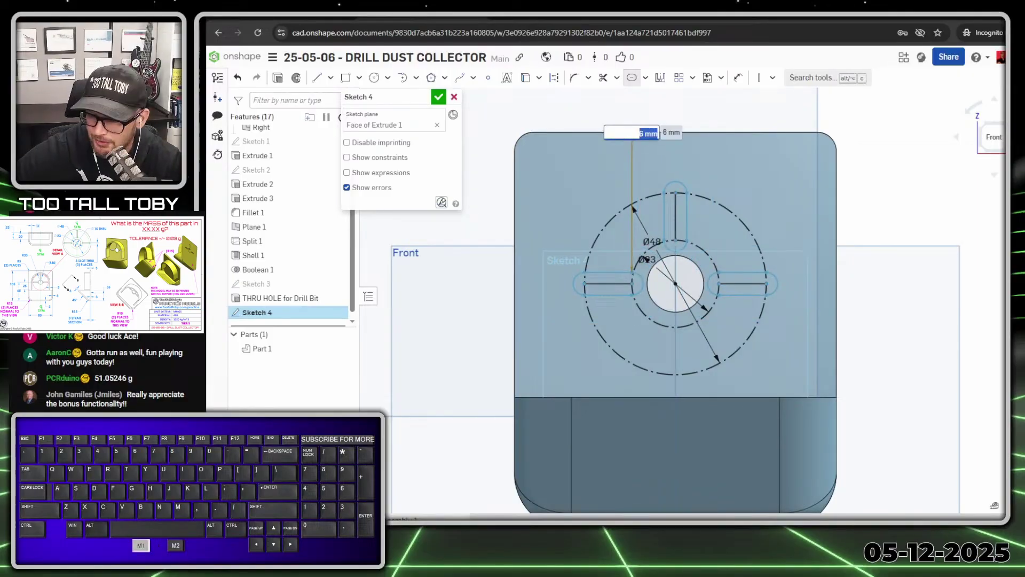
pyautogui.write('3')
pyautogui.press('Return')
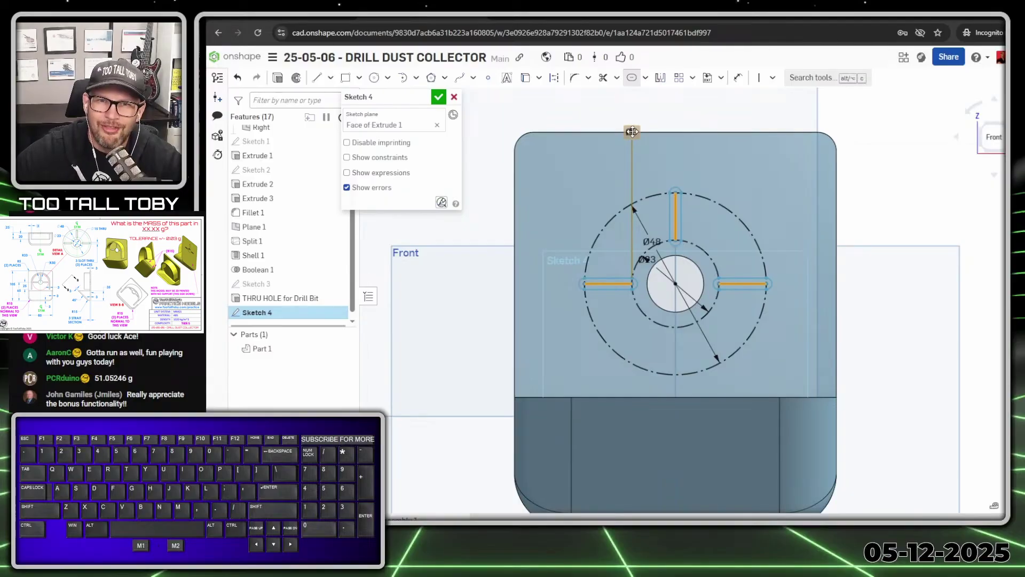
pyautogui.press('Return')
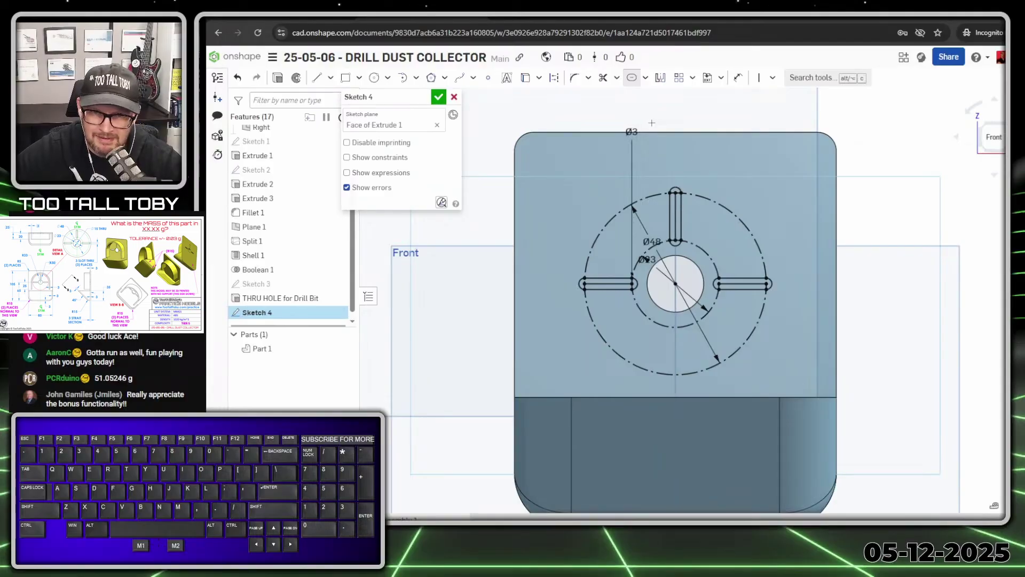
pyautogui.moveTo(632, 132); pyautogui.dragTo(659, 123)
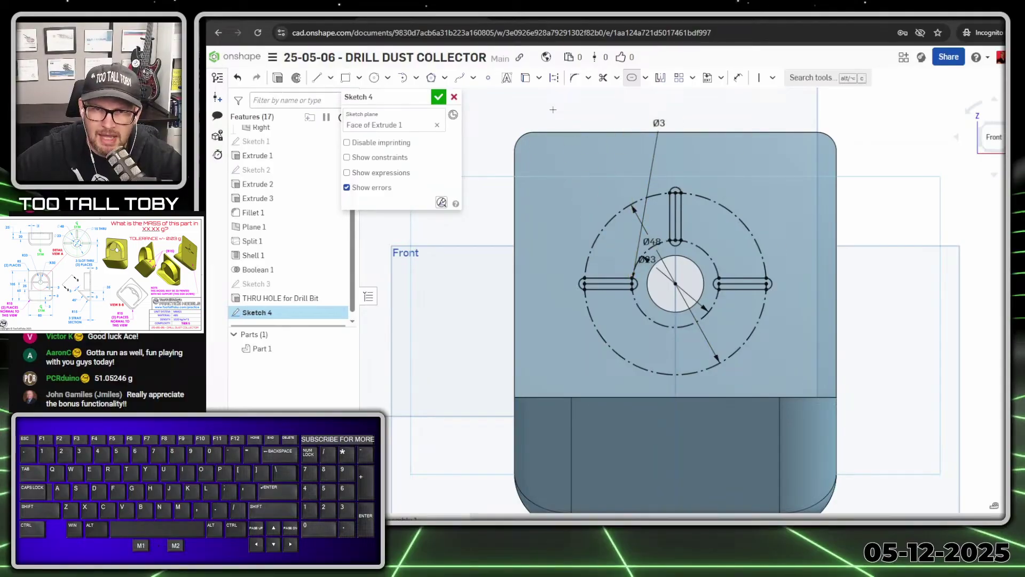
# Cut the three slot profiles through all of the back plate with a Remove extrude
pyautogui.press('s')
pyautogui.click(569, 104)
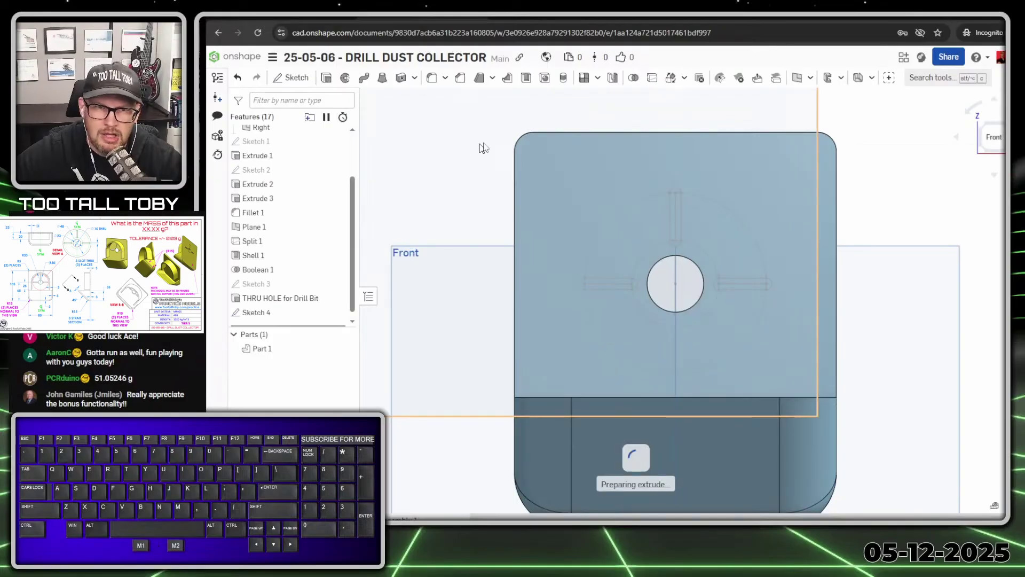
pyautogui.click(407, 127)
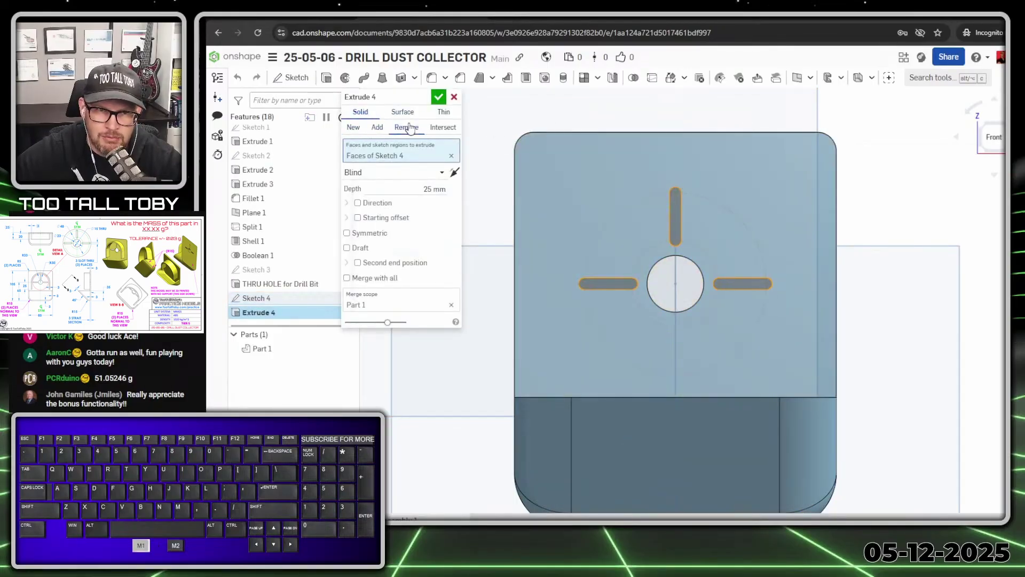
pyautogui.click(416, 172)
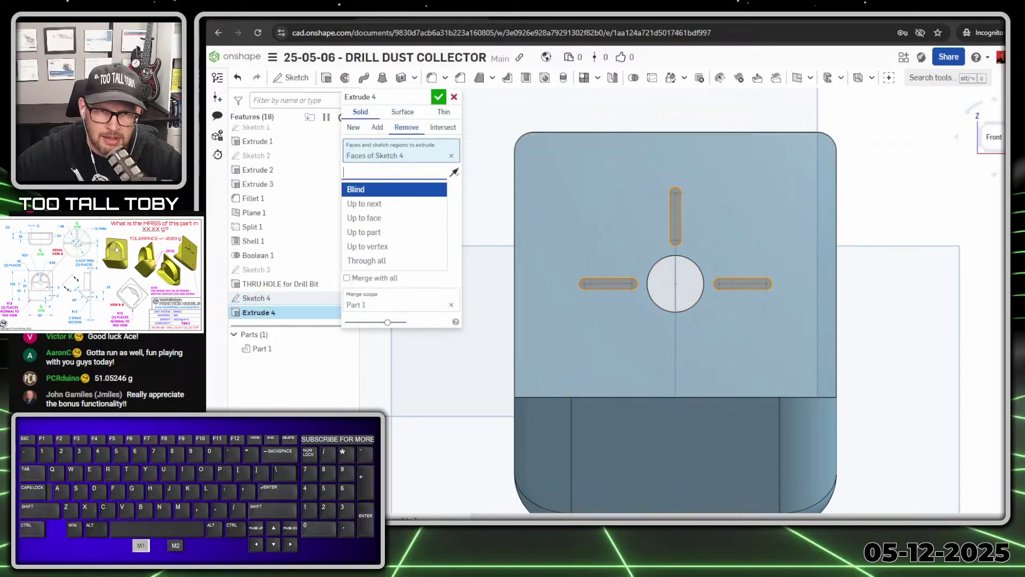
pyautogui.click(365, 261)
pyautogui.click(438, 97)
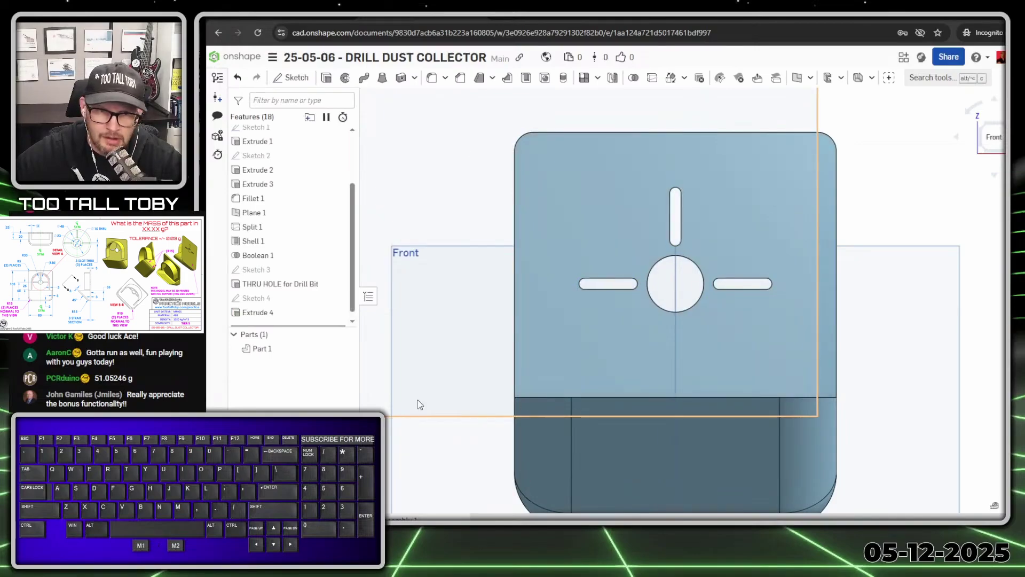
# Rename the slot cut feature as "SLOT Holes"
pyautogui.doubleClick(264, 315)
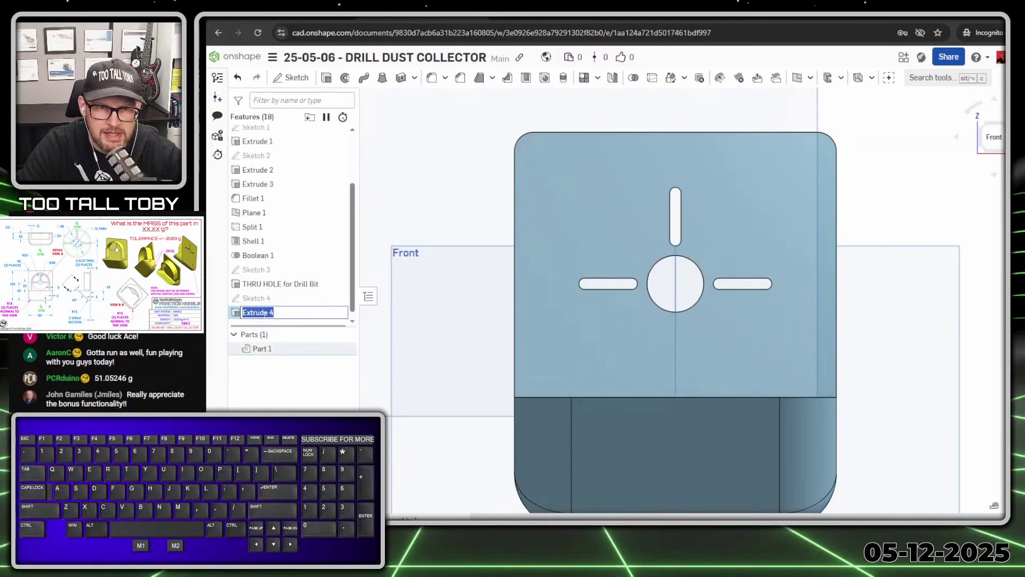
pyautogui.write('S')
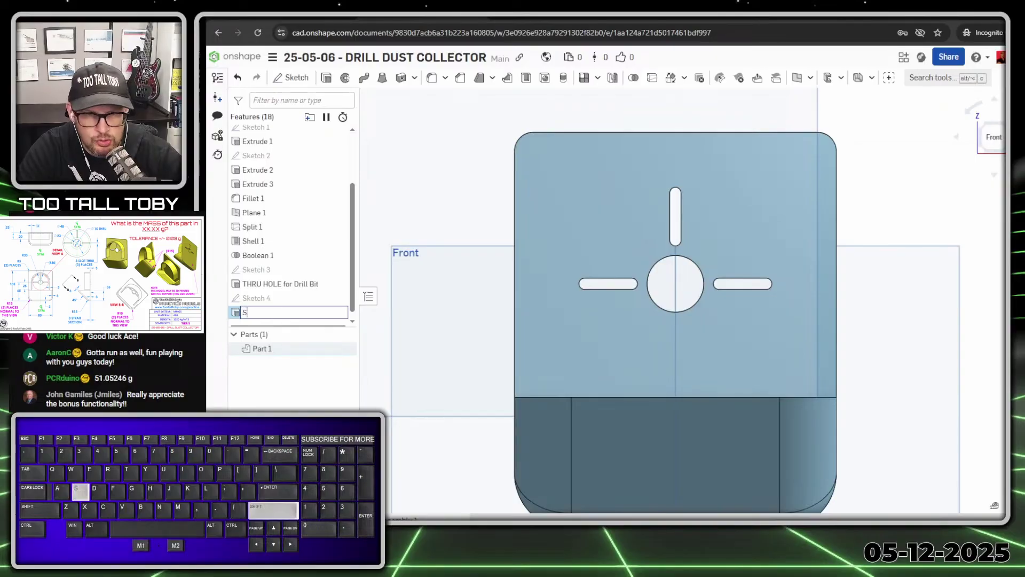
pyautogui.write('LOT Holes')
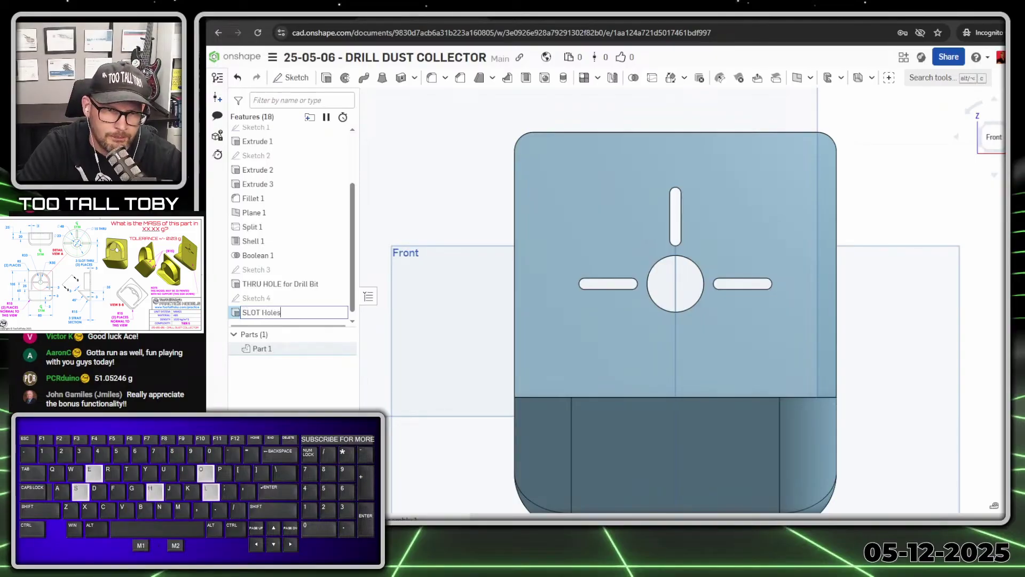
pyautogui.press('Return')
# Hide Plane 1 from the model view
pyautogui.click(423, 147)
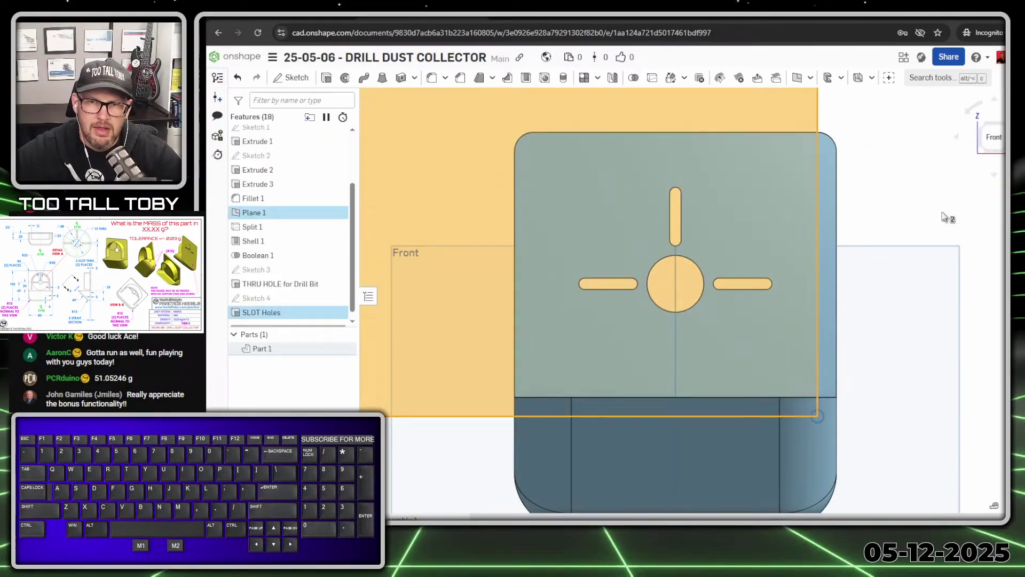
pyautogui.click(914, 184)
pyautogui.scroll(-5, 915, 184)
pyautogui.scroll(-4, 741, 209)
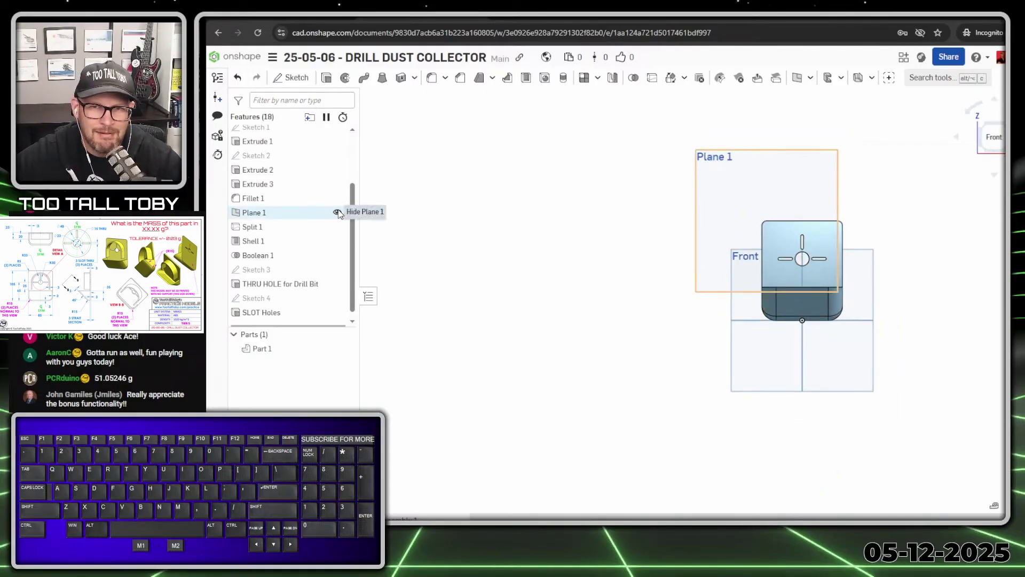
pyautogui.click(338, 212)
# Start a new sketch on the back plate's front face and view it straight on
pyautogui.moveTo(904, 275)
pyautogui.mouseDown(button='right')
pyautogui.moveTo(888, 275)
pyautogui.moveTo(891, 288)
pyautogui.mouseUp(button='right')
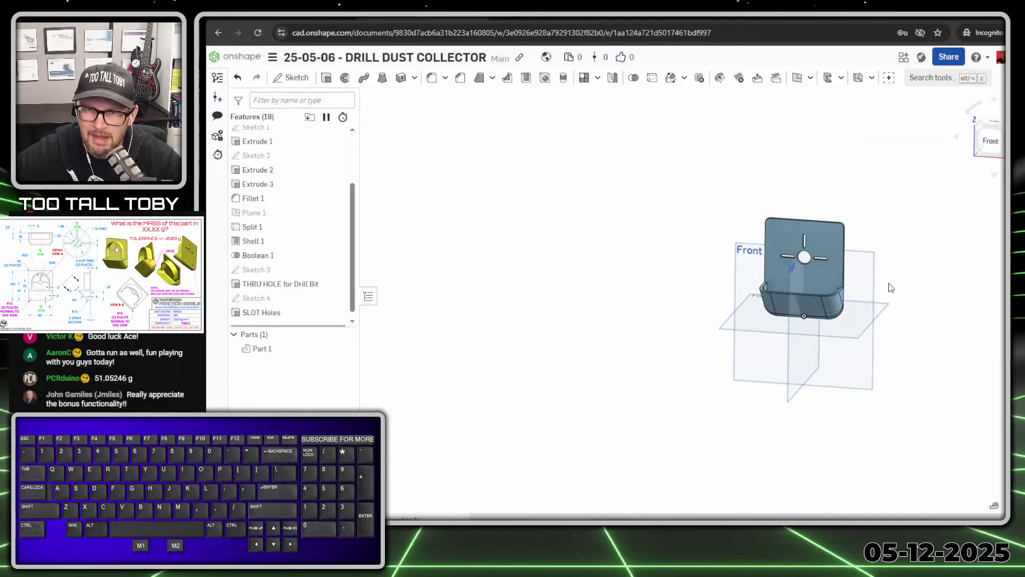
pyautogui.scroll(3, 861, 282)
pyautogui.click(710, 183)
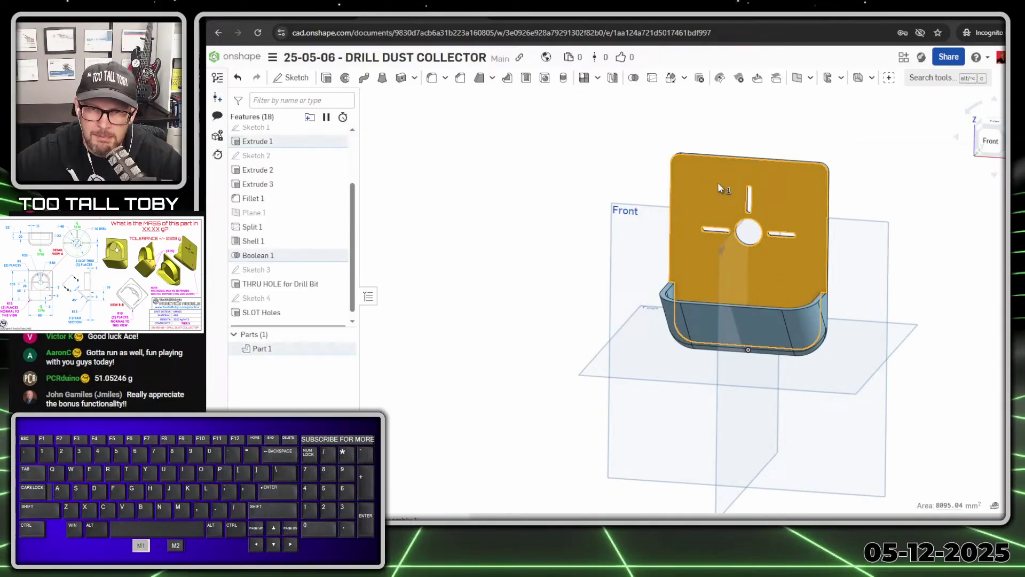
pyautogui.press('s')
pyautogui.click(735, 176)
pyautogui.press('n')
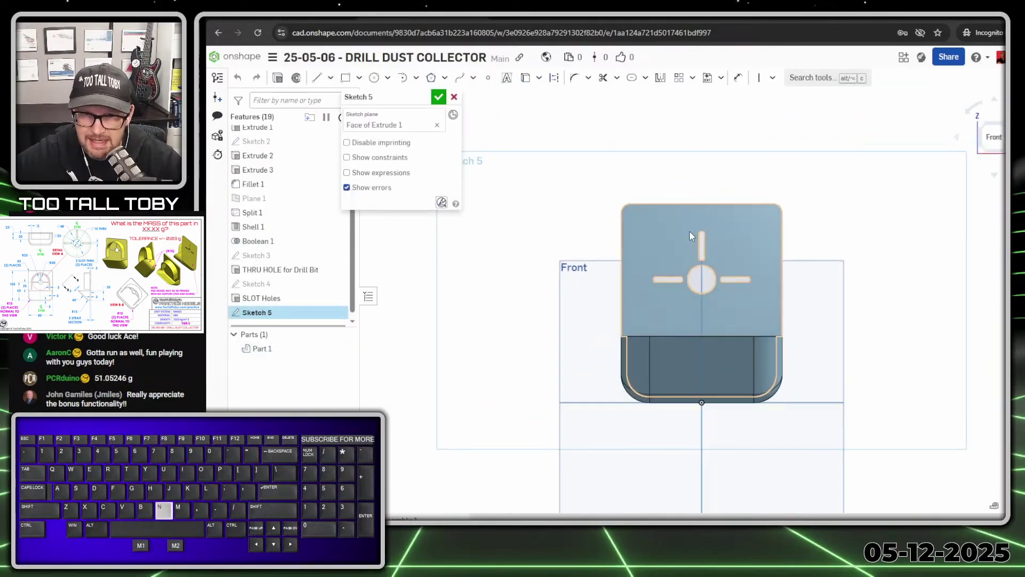
# Sketch an open arch around the slots: a vertical line about 36 mm long, a tangent arc about 31 mm in radius, and a second vertical line
pyautogui.press('s')
pyautogui.click(727, 227)
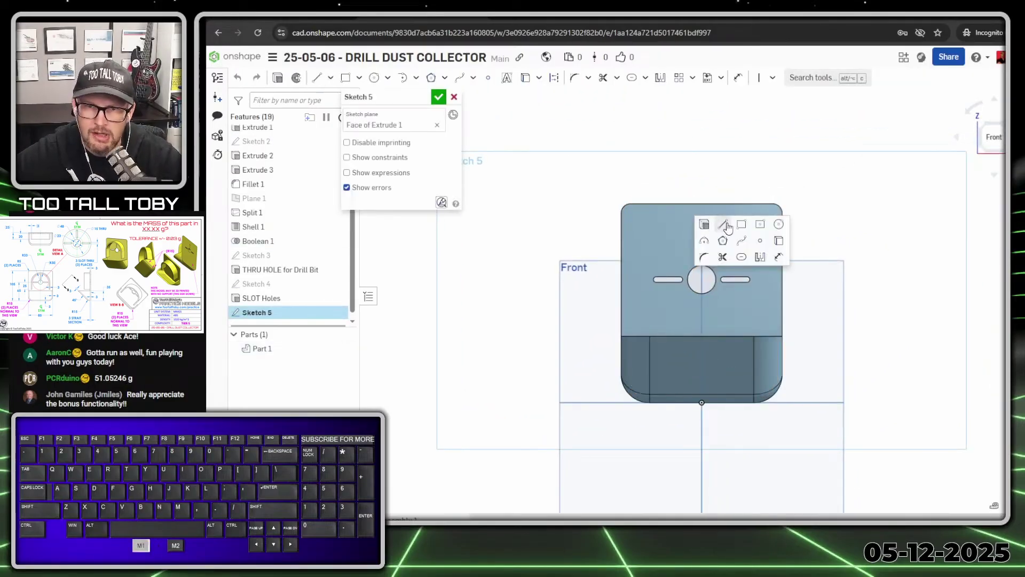
pyautogui.click(640, 317)
pyautogui.click(640, 251)
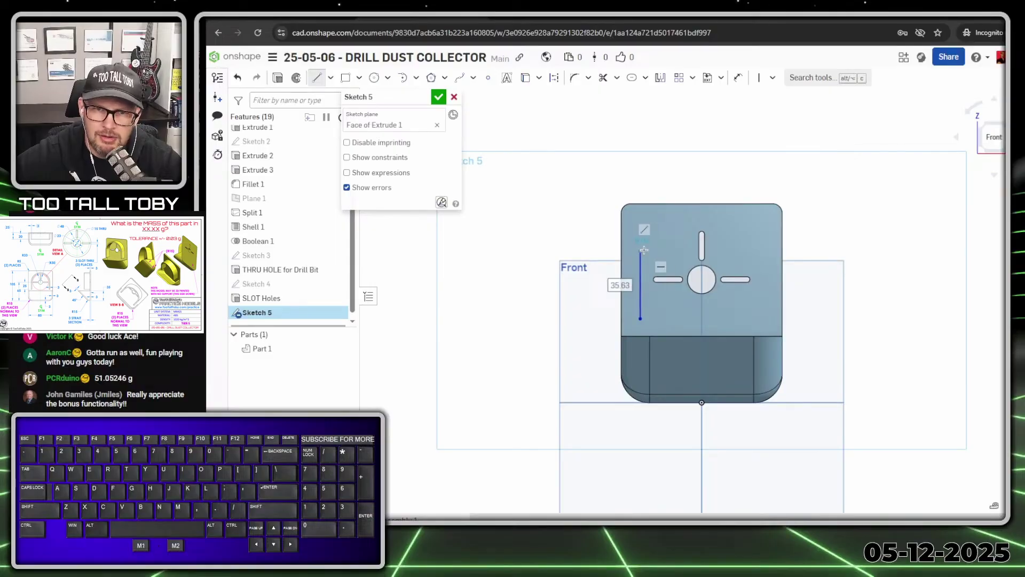
pyautogui.press('t')
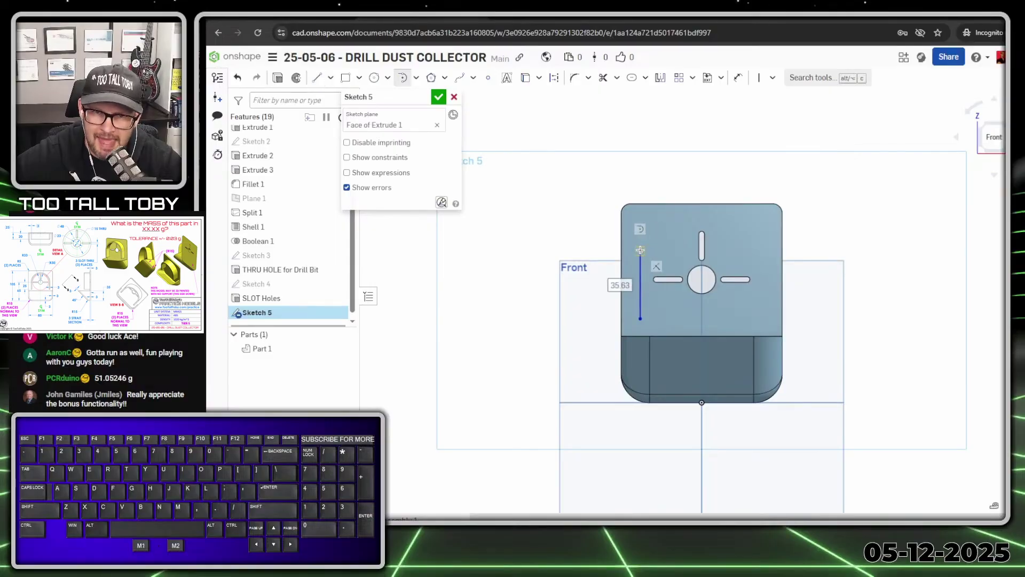
pyautogui.click(756, 251)
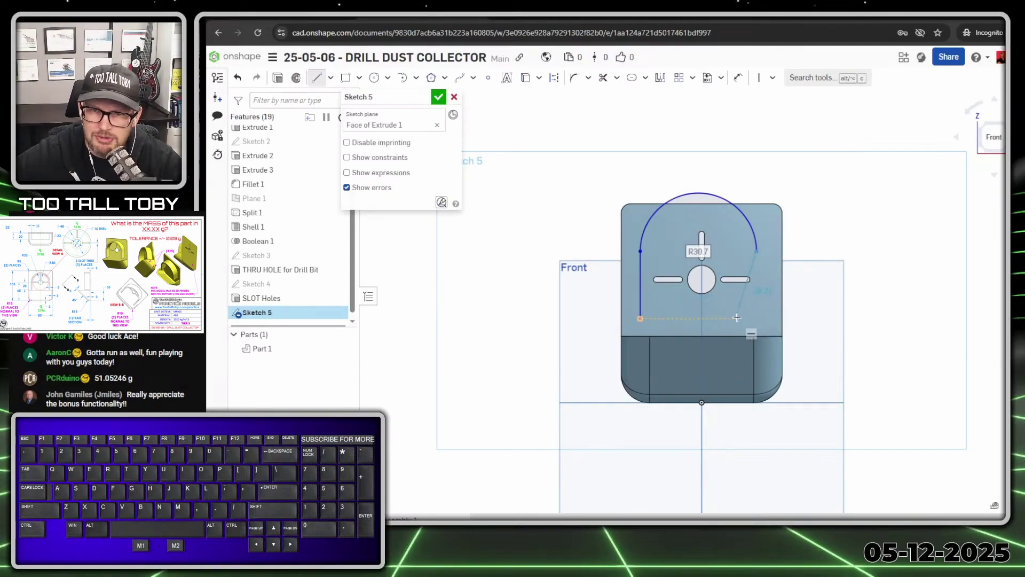
pyautogui.click(754, 318)
pyautogui.press('Escape')
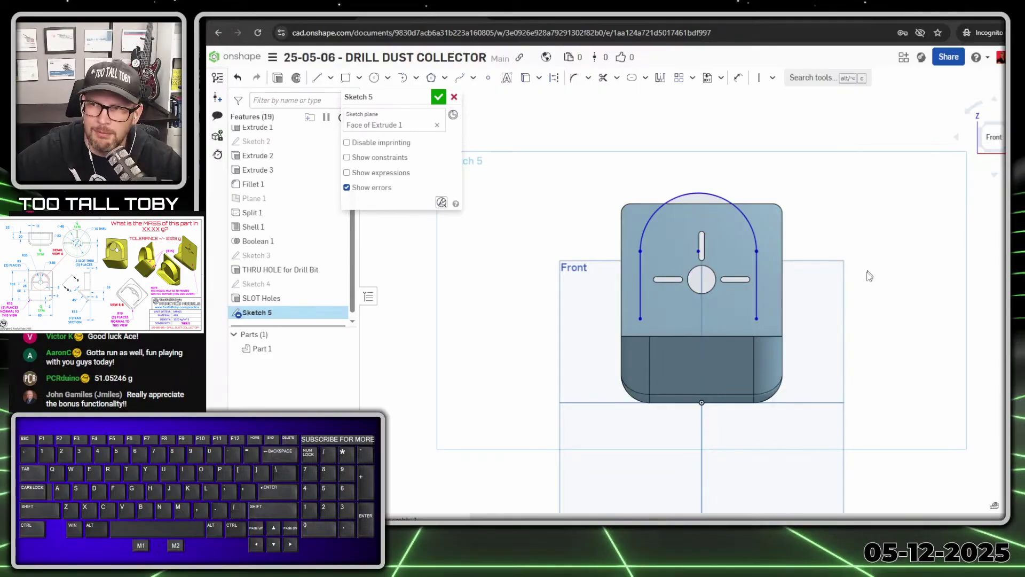
# Make the arch's arc concentric with the drill hole in the back plate
pyautogui.scroll(4, 708, 264)
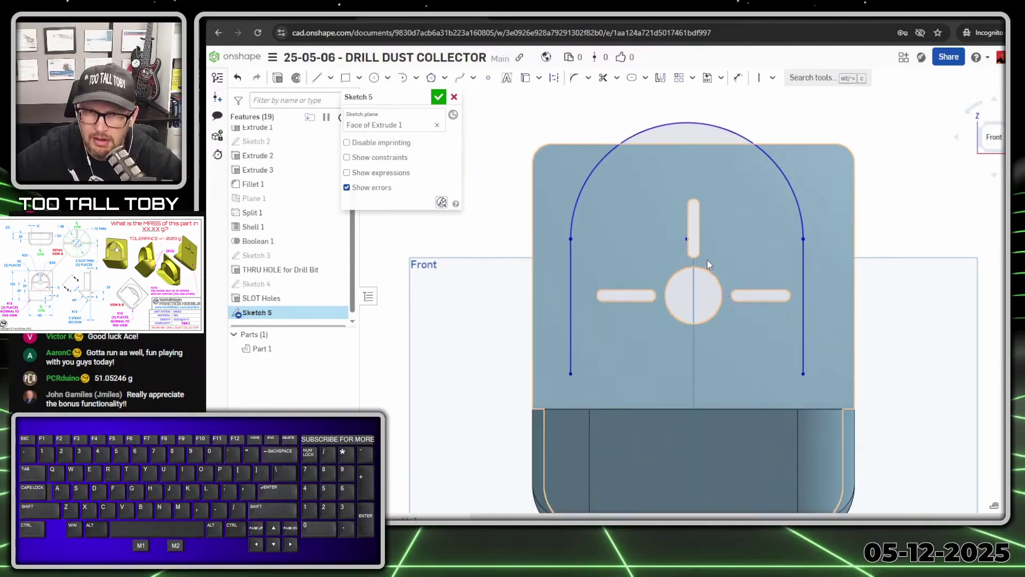
pyautogui.click(687, 239)
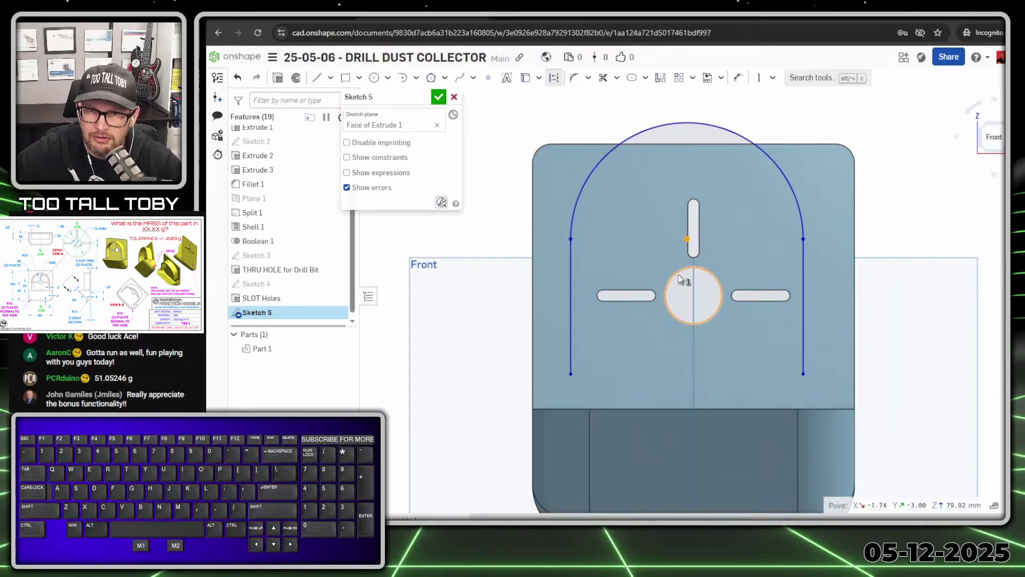
pyautogui.click(680, 278)
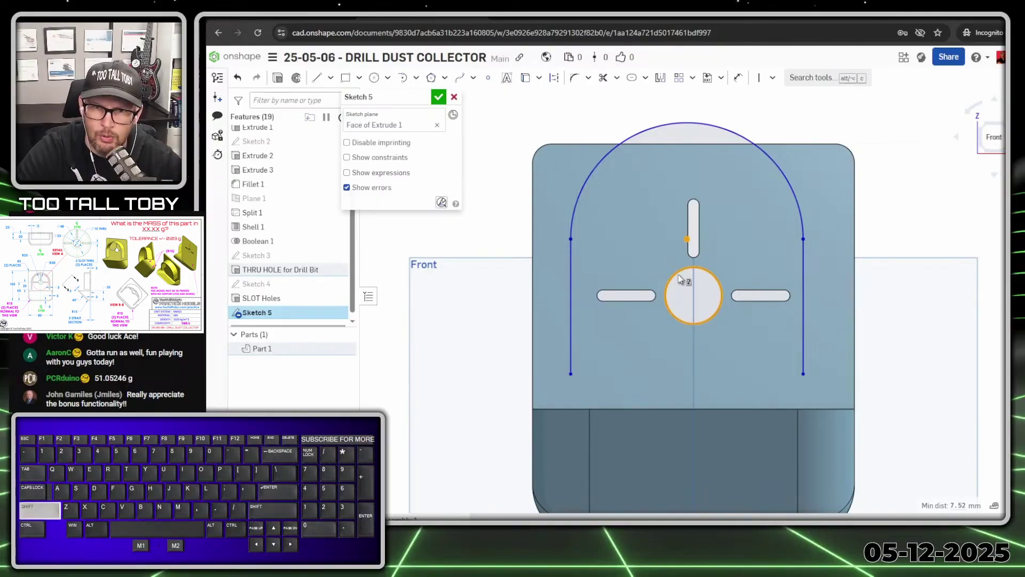
pyautogui.hotkey('shift', 'o')
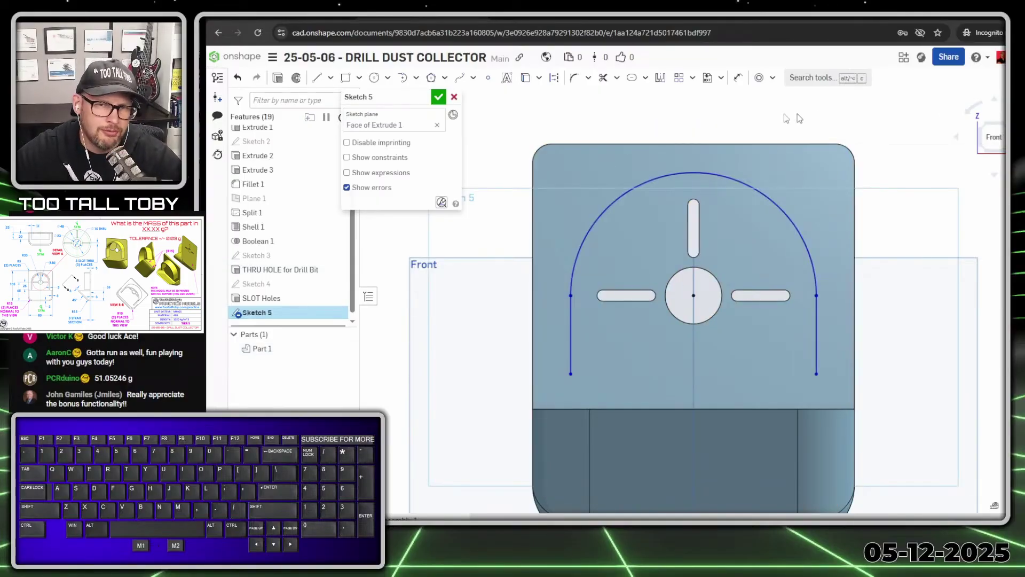
# Dimension the arch's arc with a radius of 33 mm
pyautogui.press('s')
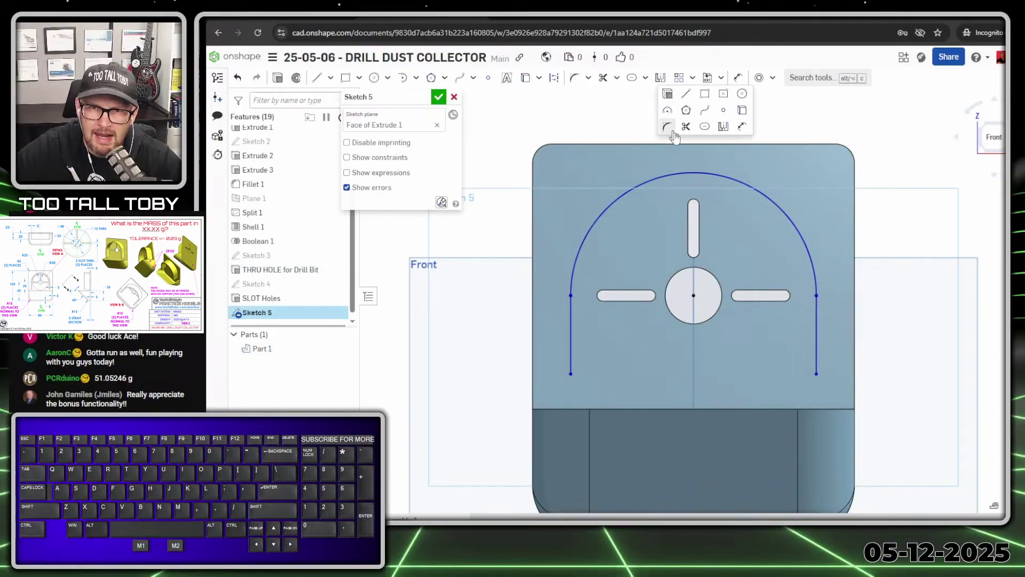
pyautogui.click(741, 128)
pyautogui.click(635, 189)
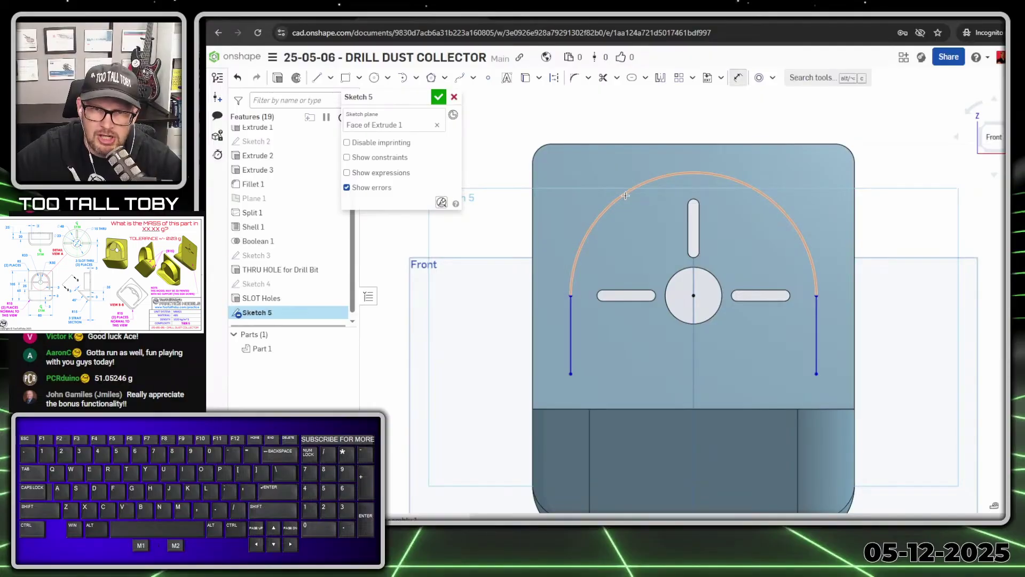
pyautogui.click(580, 104)
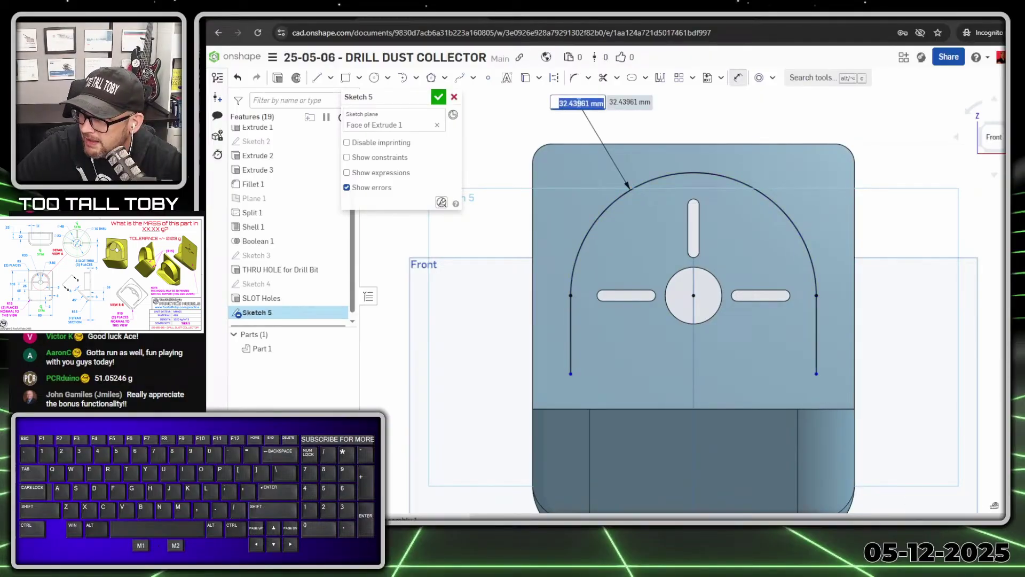
pyautogui.write('33')
pyautogui.press('Return')
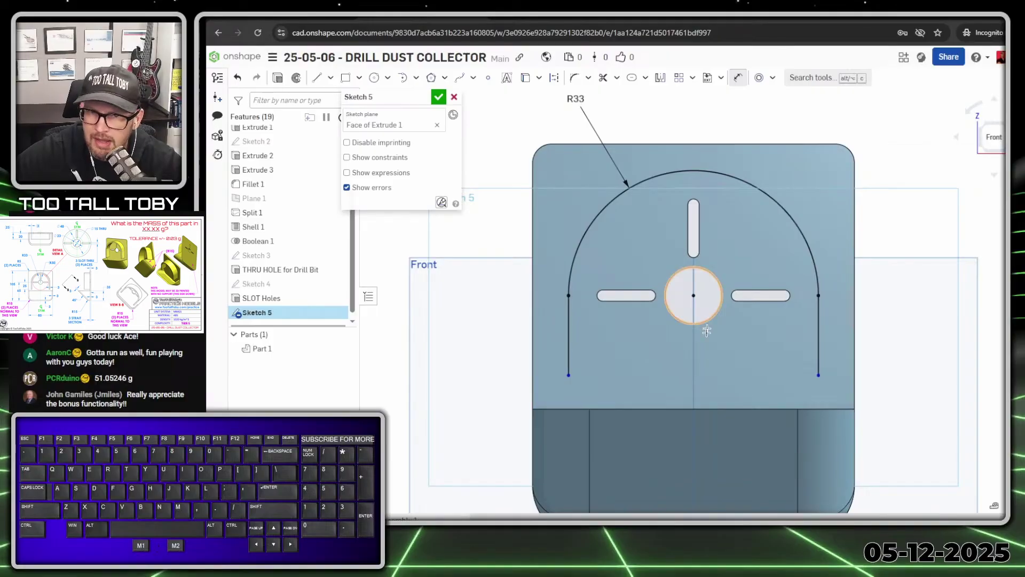
# Dimension the vertical distance from the arc's centre to the lower end of the arch's left line as 25 mm
pyautogui.click(656, 356)
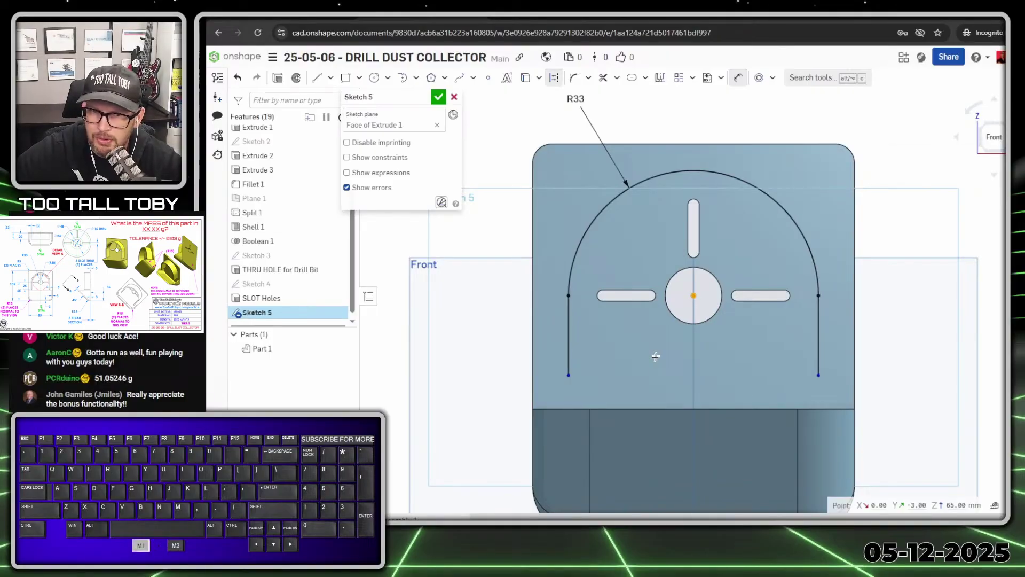
pyautogui.click(568, 374)
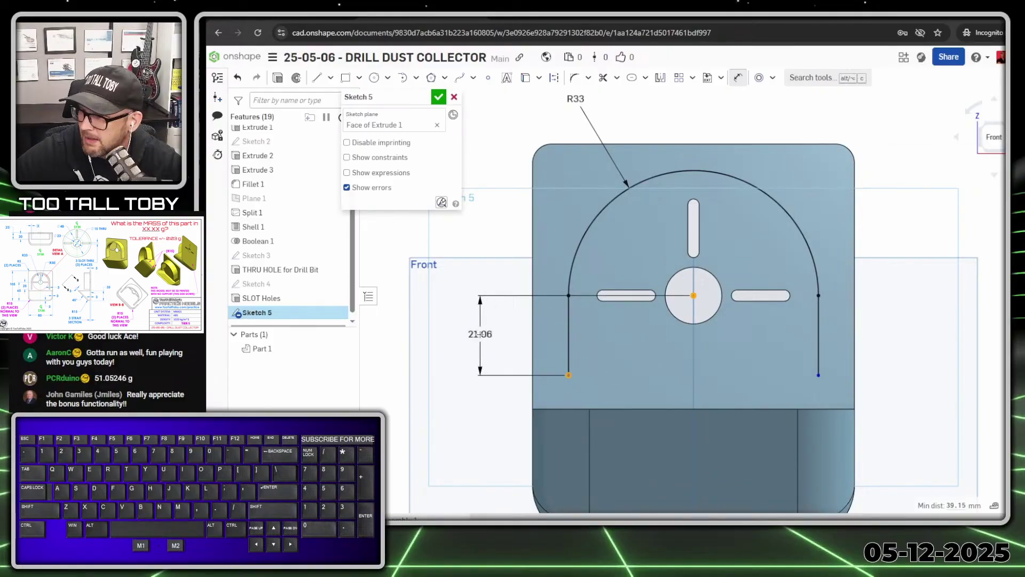
pyautogui.click(480, 333)
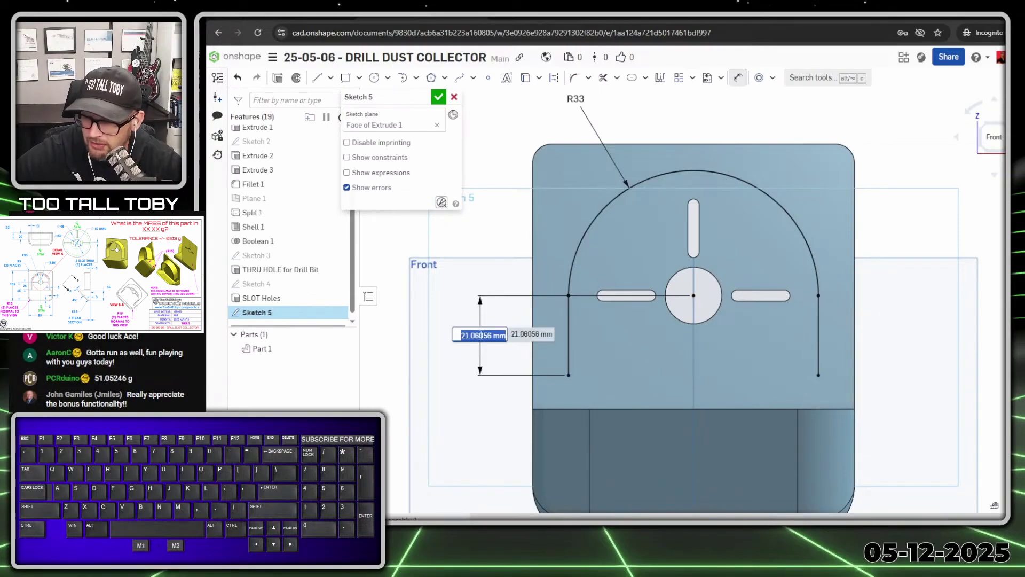
pyautogui.write('25')
pyautogui.press('Return')
pyautogui.scroll(-3, 781, 342)
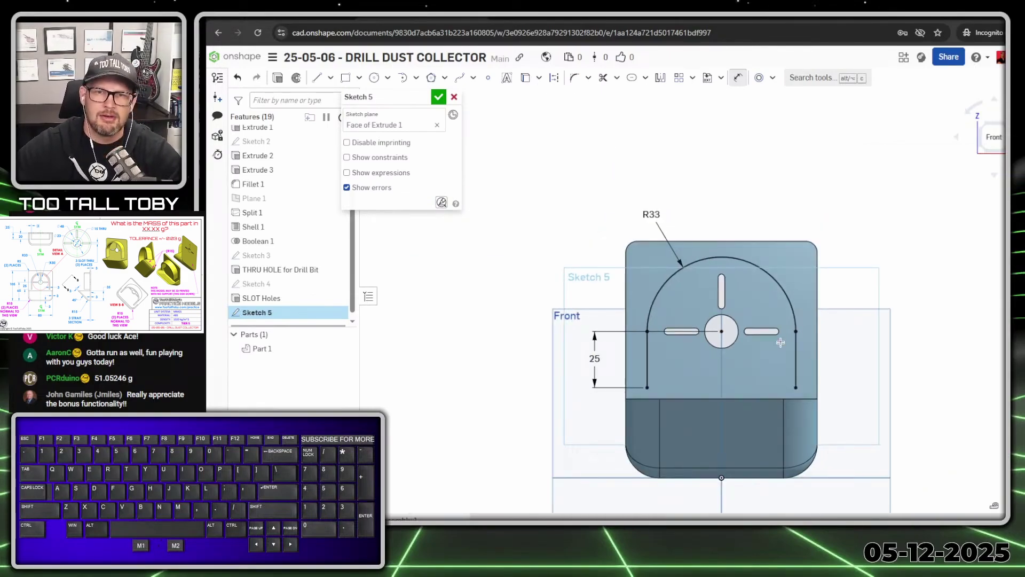
pyautogui.scroll(1, 781, 342)
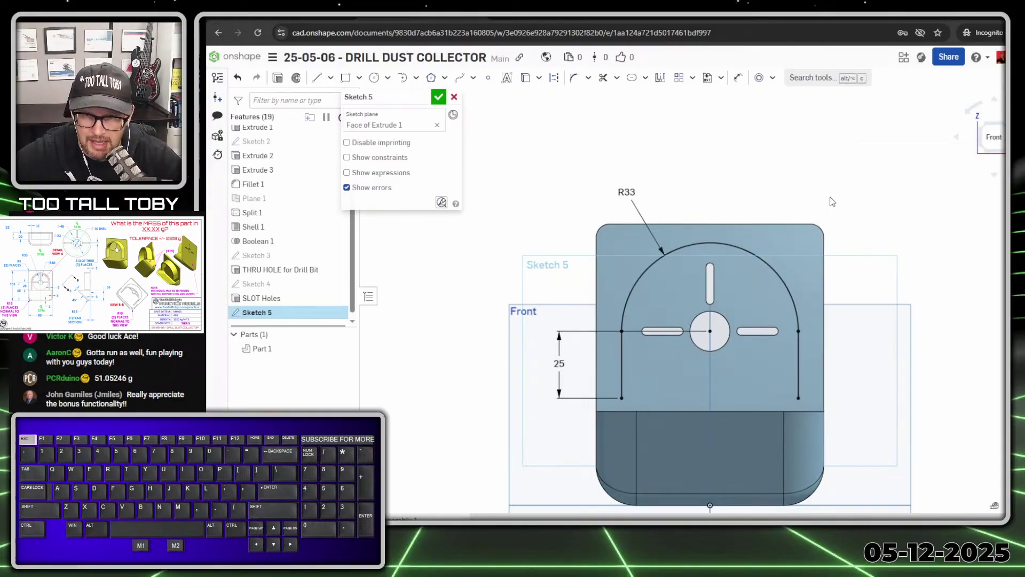
# Delete the entire arch profile and its dimensions from the sketch
pyautogui.moveTo(849, 195); pyautogui.dragTo(591, 407)
pyautogui.press('Delete')
pyautogui.press('d')
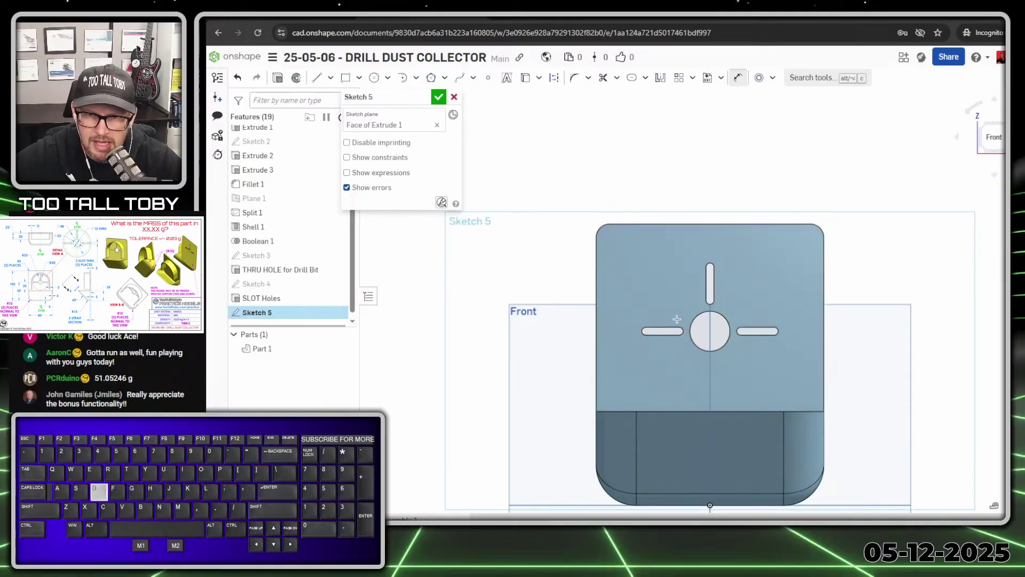
# Sketch an open arch on the back plate: a vertical line about 41 mm long, a tangent arc about 31 mm in radius, and a matching vertical line
pyautogui.press('s')
pyautogui.click(719, 302)
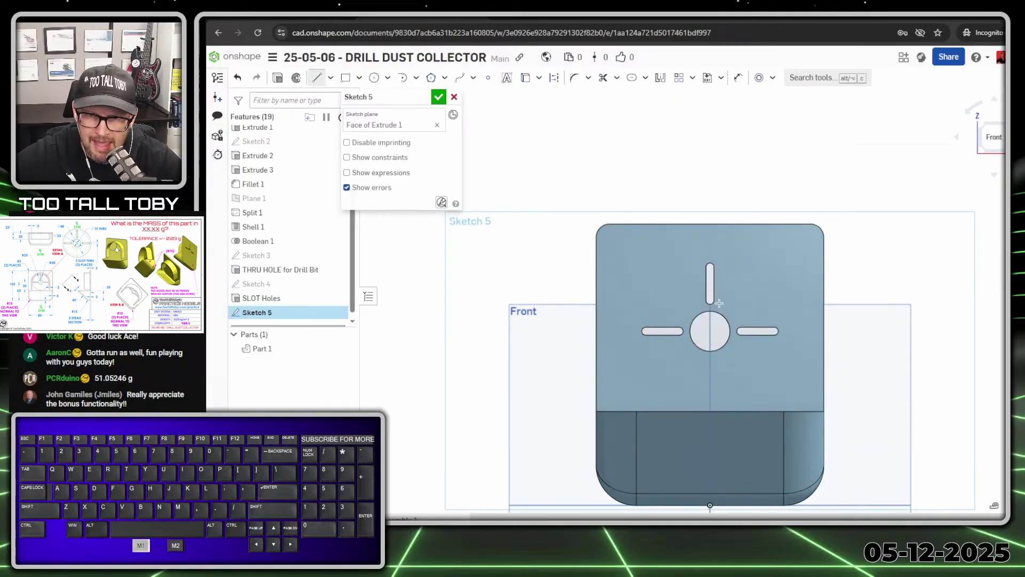
pyautogui.click(625, 383)
pyautogui.click(625, 273)
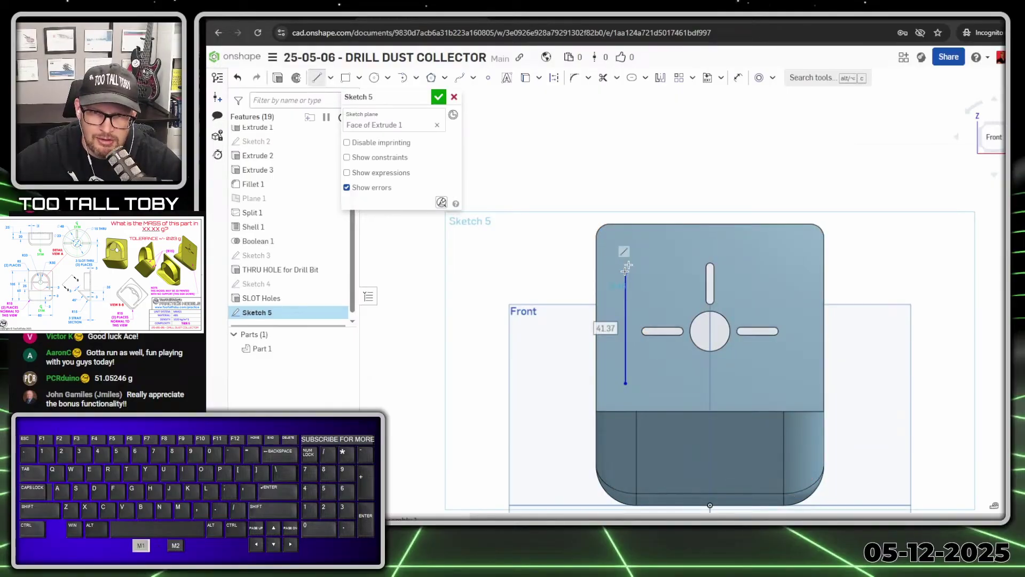
pyautogui.press('t')
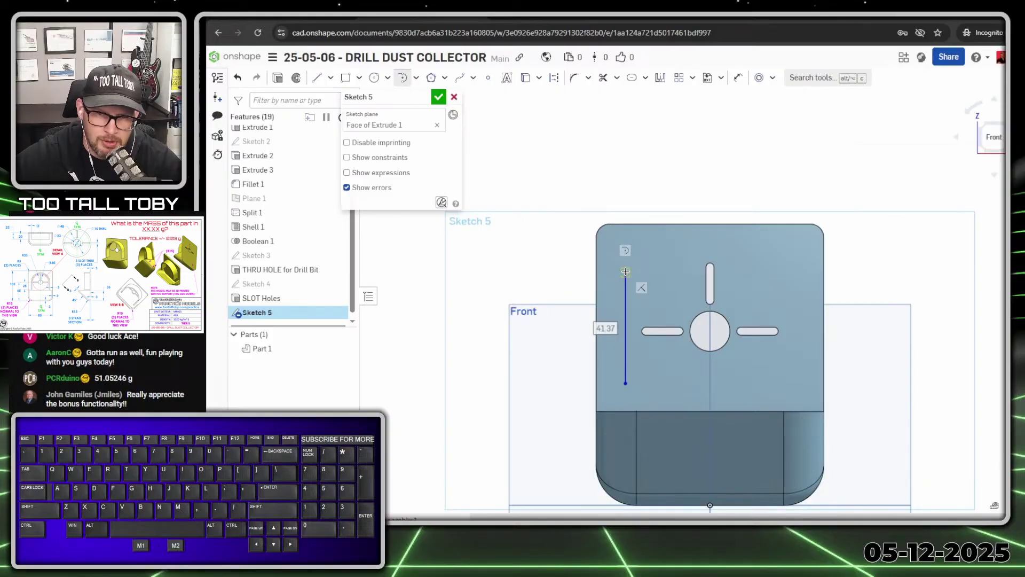
pyautogui.click(625, 273)
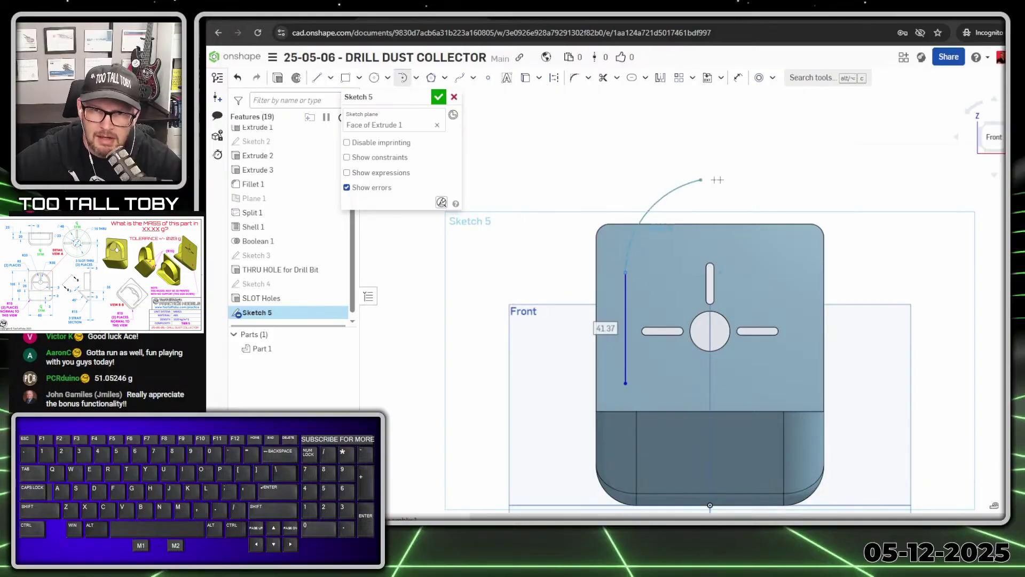
pyautogui.click(790, 273)
pyautogui.press('l')
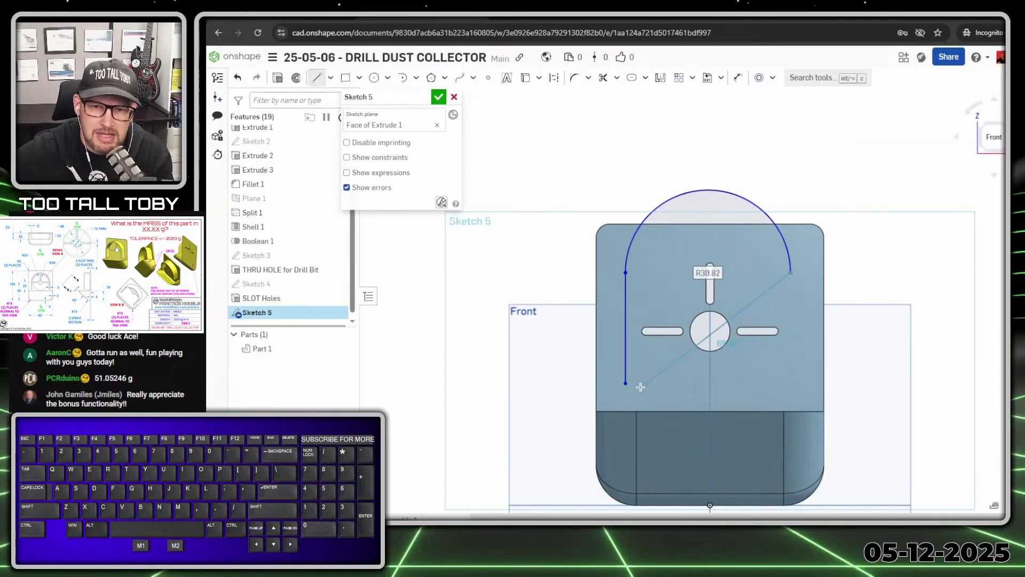
pyautogui.click(790, 382)
pyautogui.press('Escape')
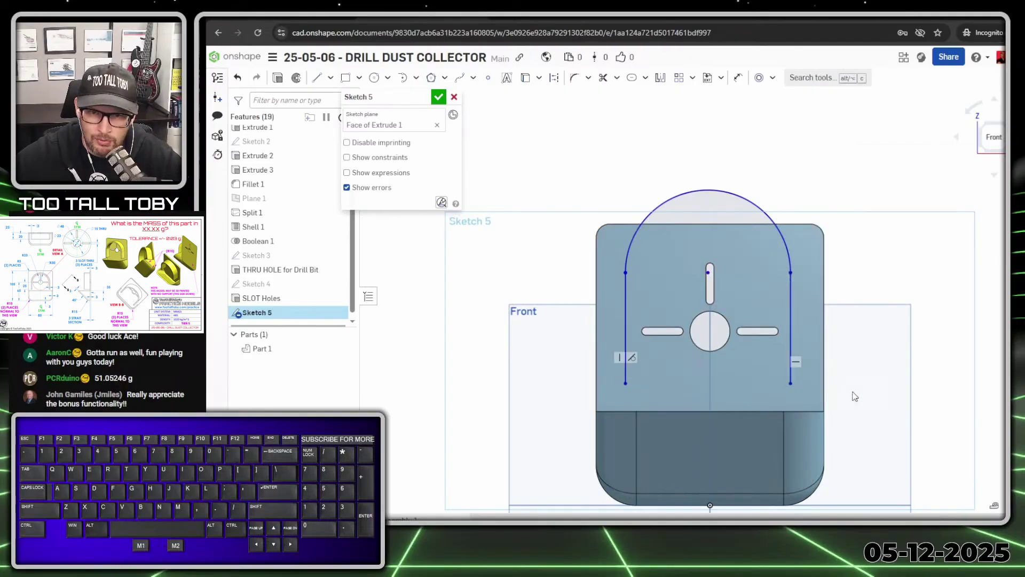
# Constrain the redrawn arc to be concentric with the drill hole
pyautogui.click(711, 312)
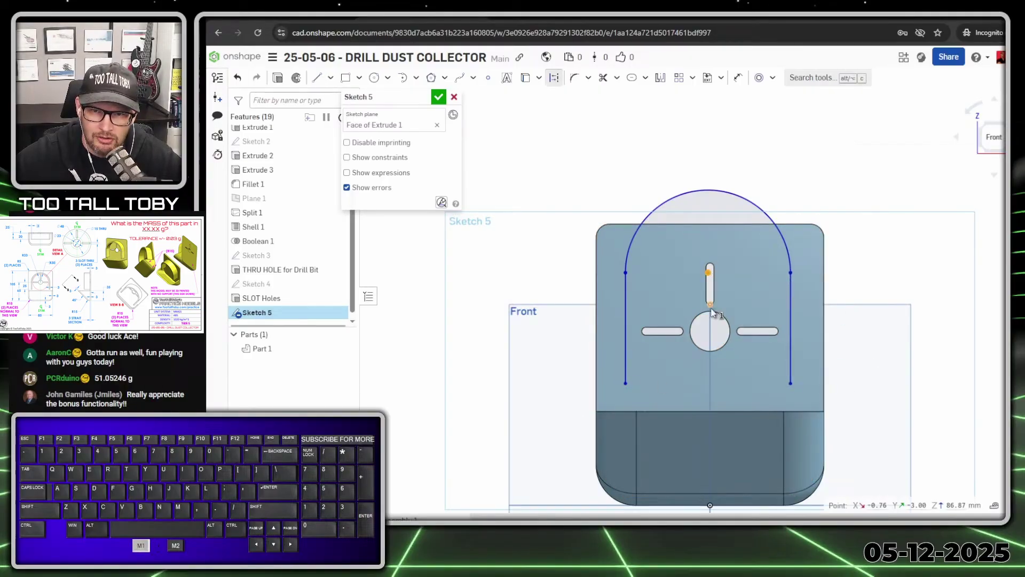
pyautogui.click(702, 319)
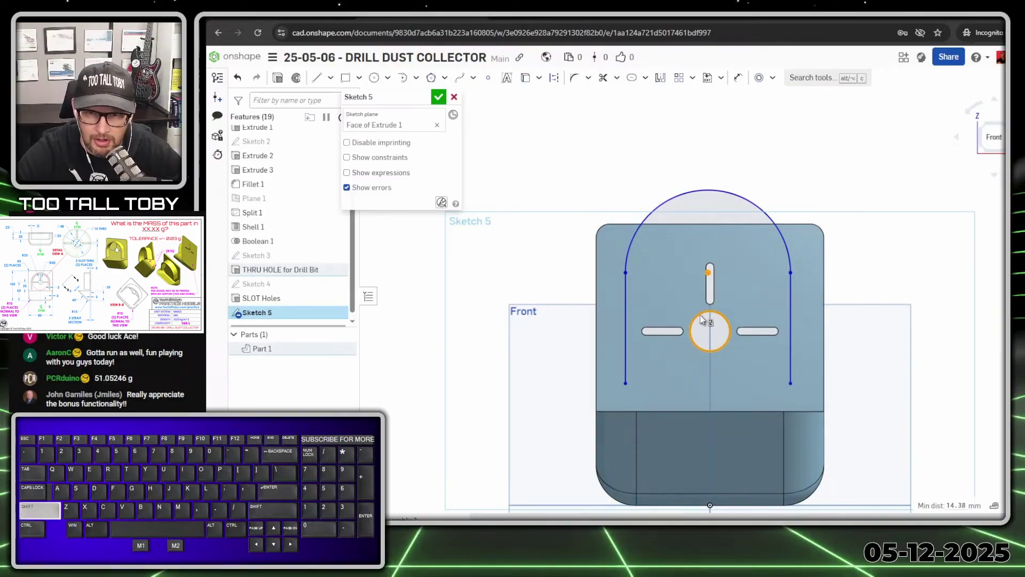
pyautogui.hotkey('shift', 'o')
# Set the radius of the redrawn arch's arc to 33 mm with a dimension
pyautogui.press('s')
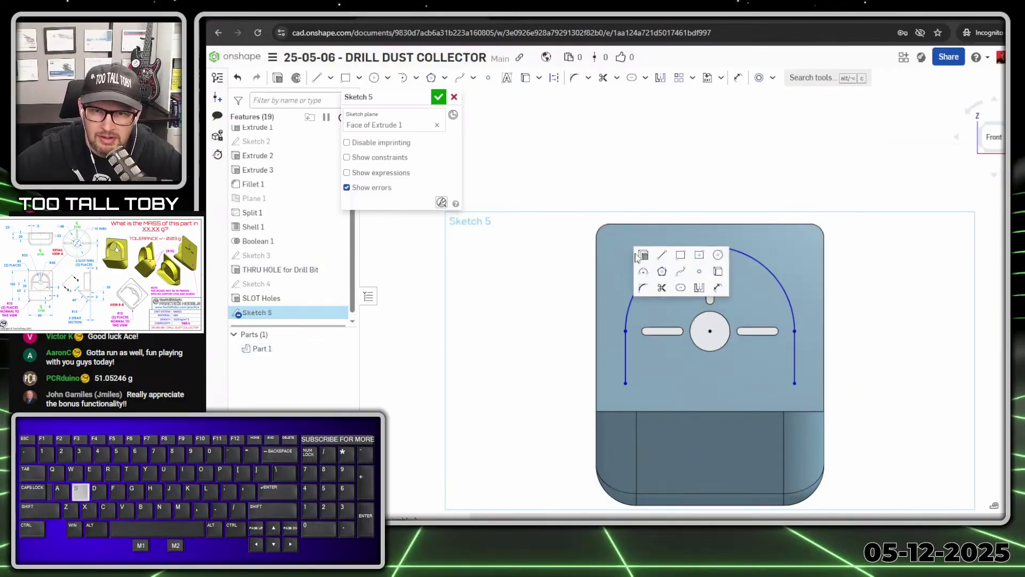
pyautogui.click(717, 289)
pyautogui.click(662, 258)
pyautogui.click(604, 170)
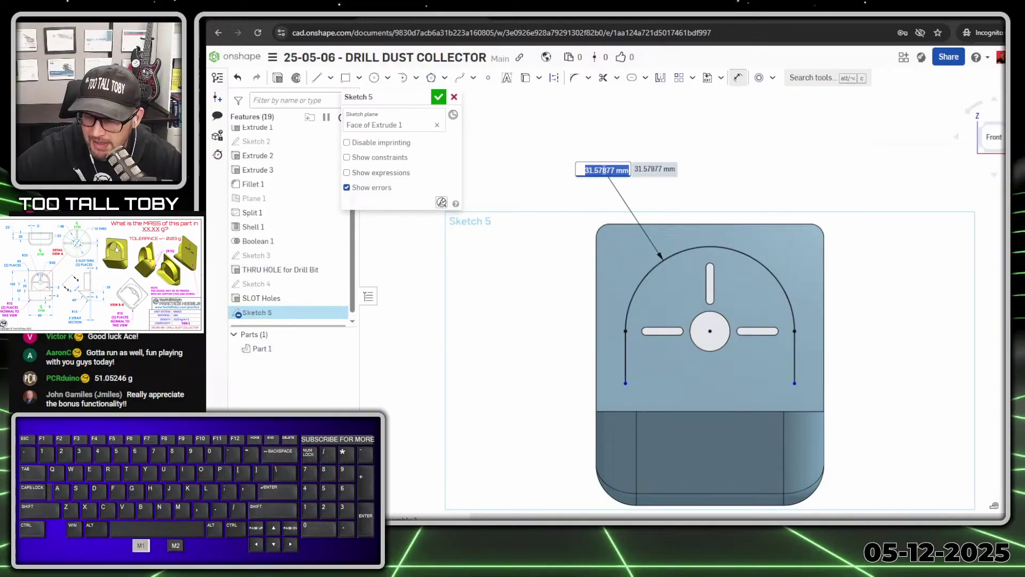
pyautogui.write('33')
pyautogui.press('Return')
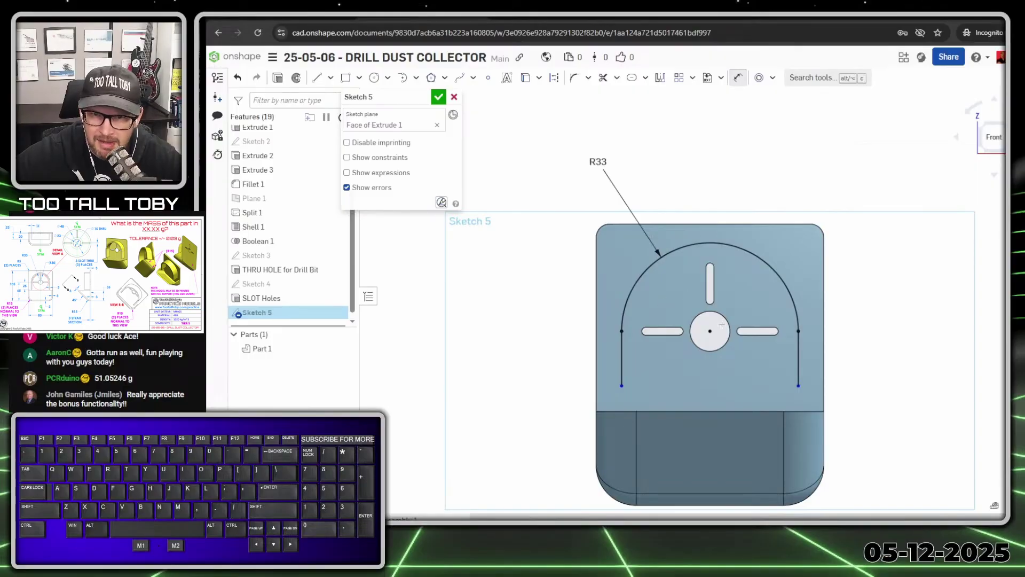
# Add a 25 mm vertical dimension between the arc's centre and the lower endpoint of the left line
pyautogui.click(710, 332)
pyautogui.press('y')
pyautogui.click(622, 385)
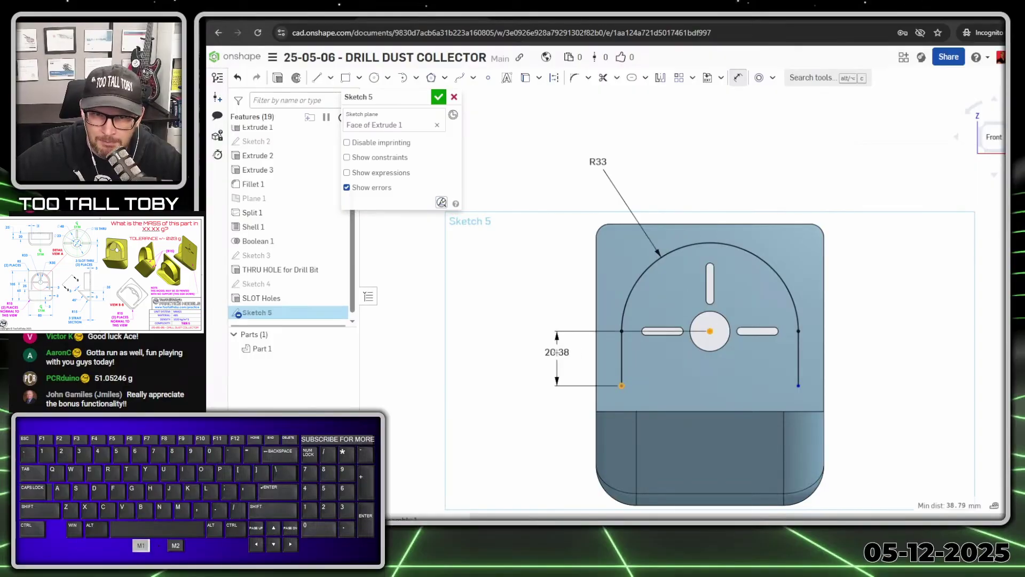
pyautogui.click(558, 357)
pyautogui.write('25')
pyautogui.press('Return')
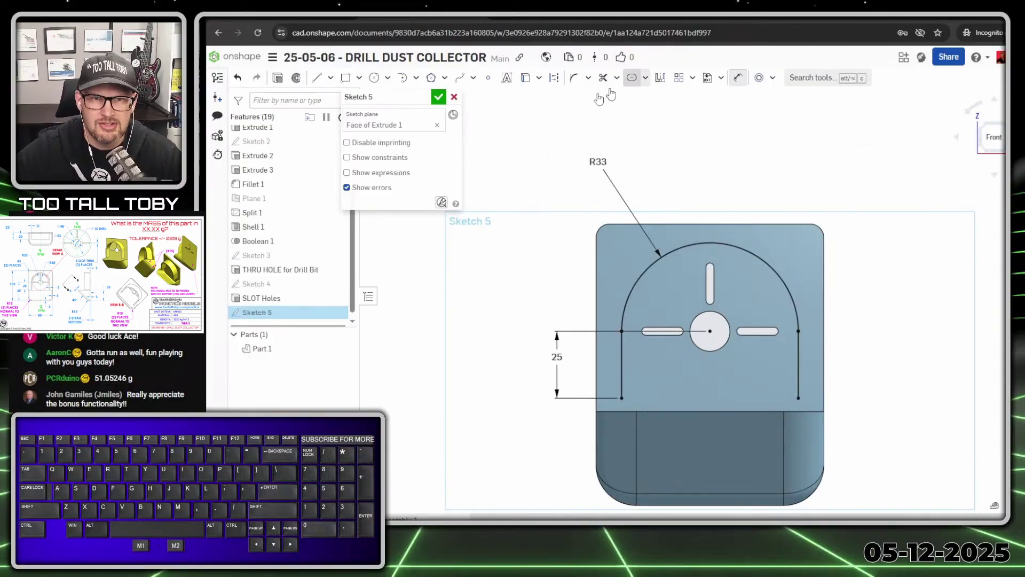
# Finish the arch sketch, switch to the isometric view, and show Sketch 5 on the model
pyautogui.click(440, 96)
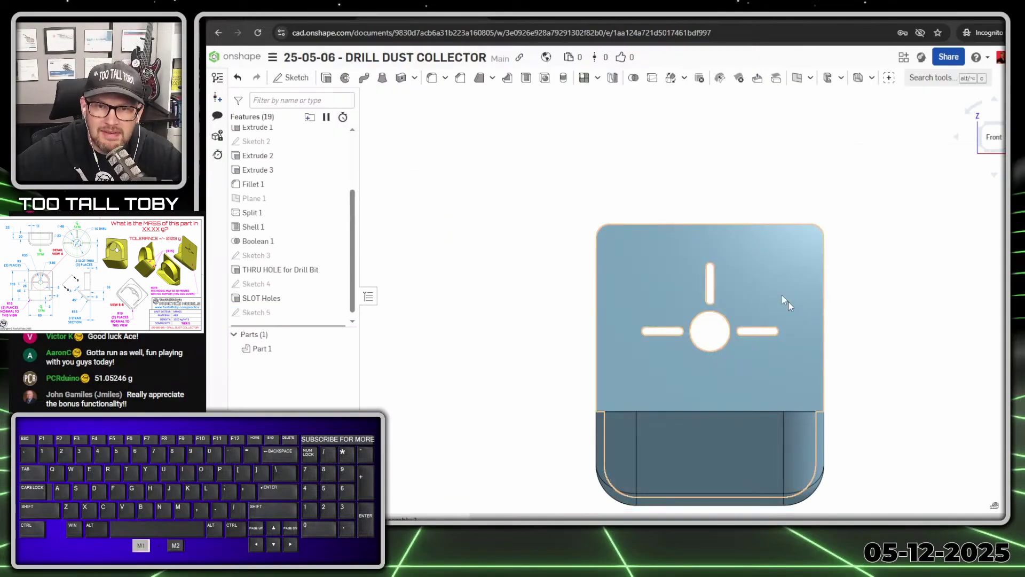
pyautogui.hotkey('shift', '7')
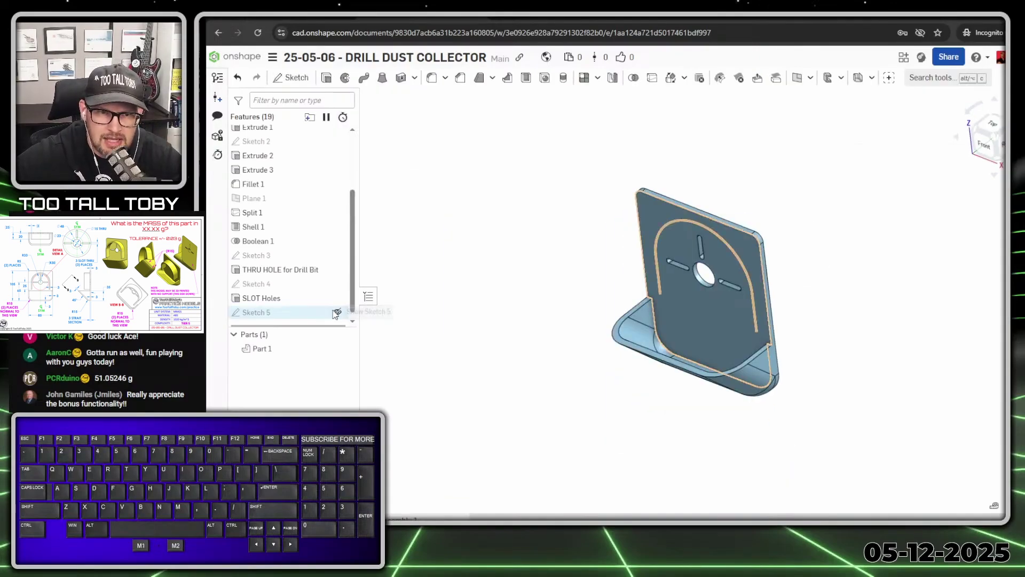
pyautogui.click(341, 312)
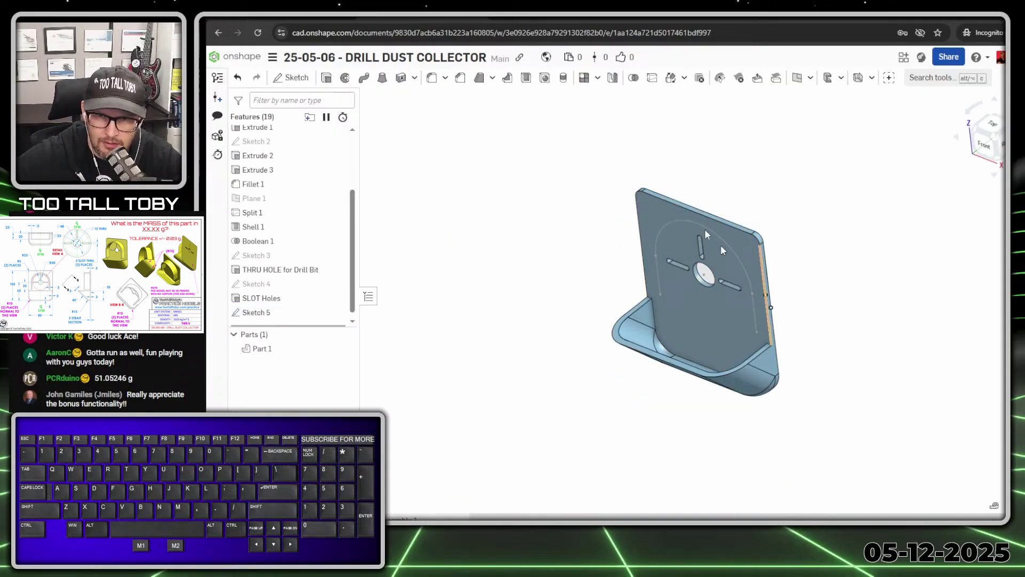
# Start a thin extrude from the edges of Sketch 5, added to Part 1, with a 3 mm wall thickness
pyautogui.click(326, 76)
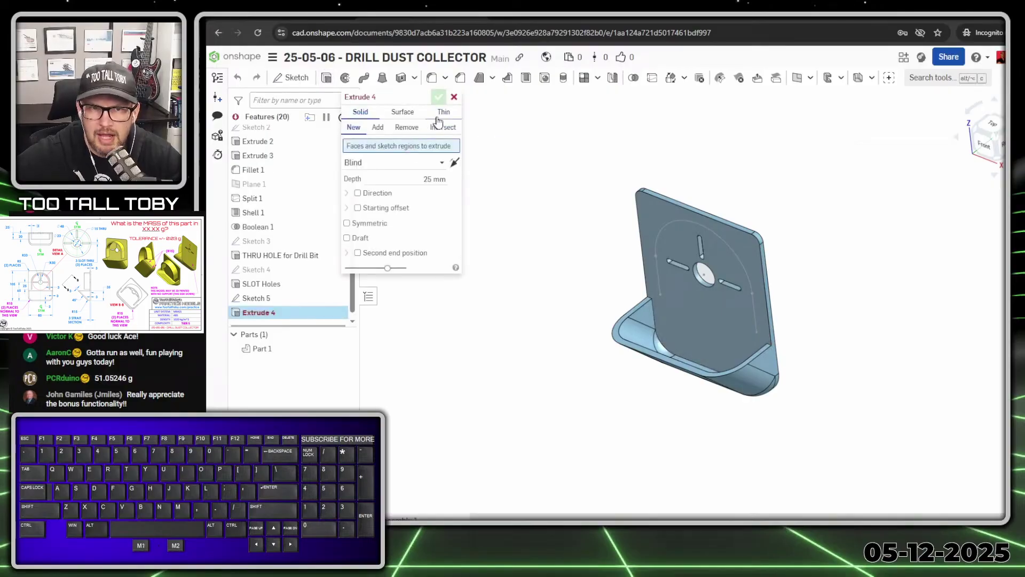
pyautogui.click(449, 112)
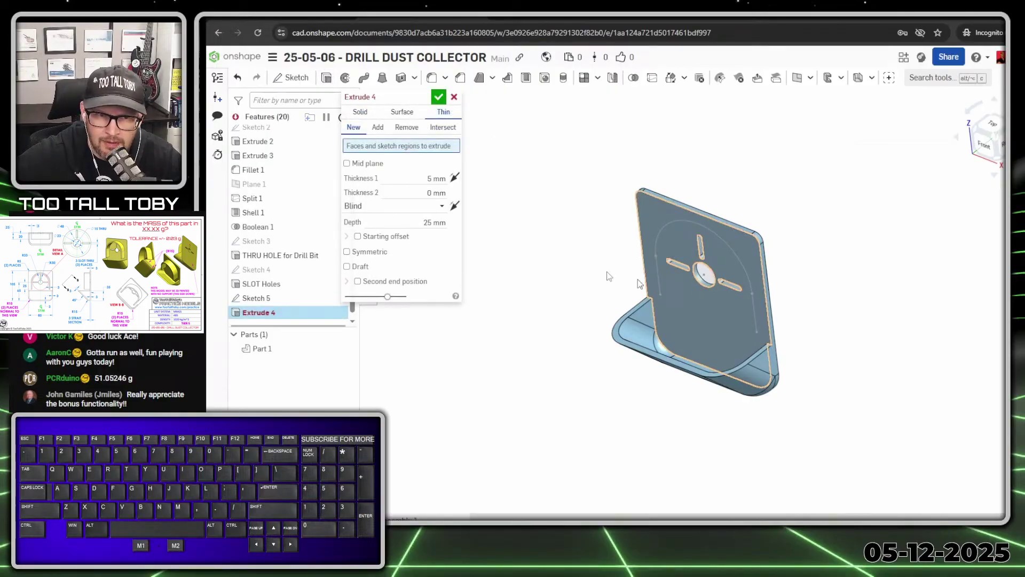
pyautogui.click(251, 303)
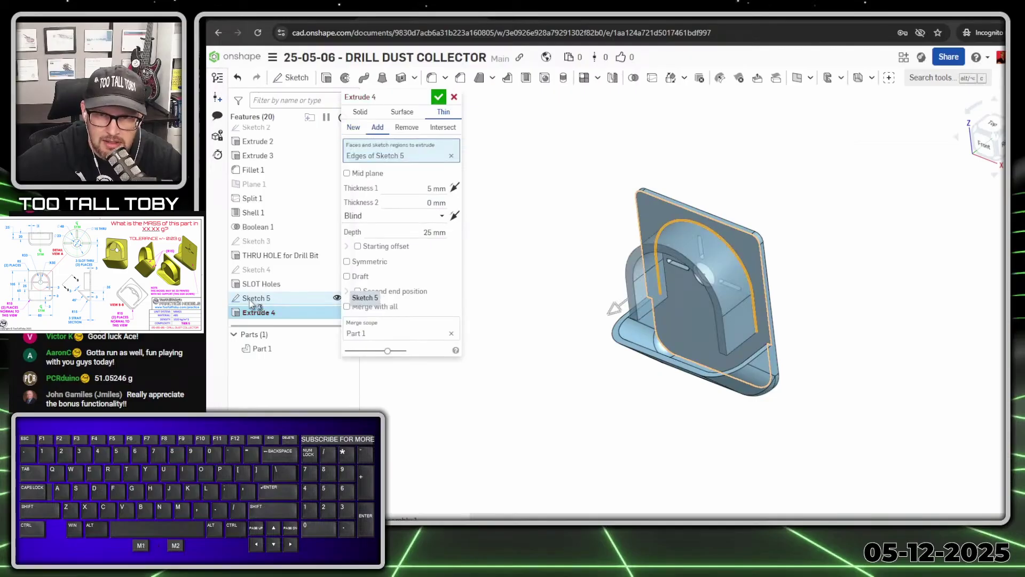
pyautogui.click(379, 188)
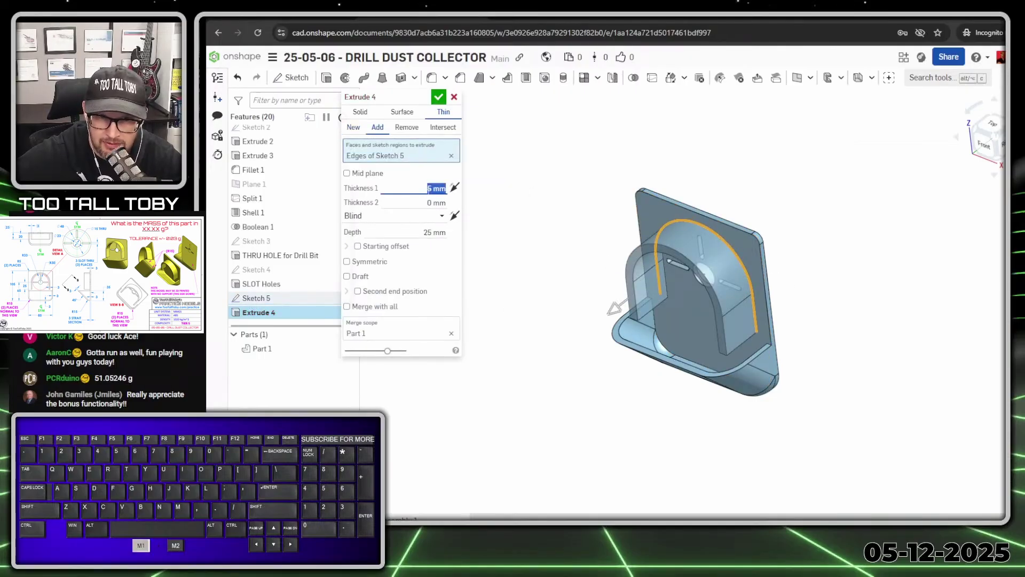
pyautogui.write('3')
pyautogui.press('Return')
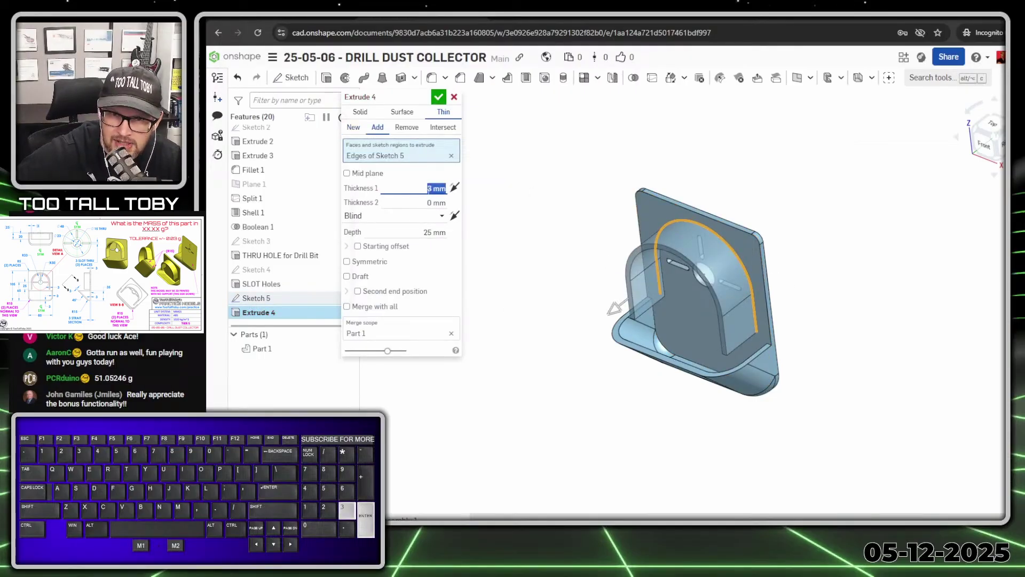
# Flip the wall's thickness to the inside of the arch profile and extrude the wall to a depth of 20 mm
pyautogui.click(455, 188)
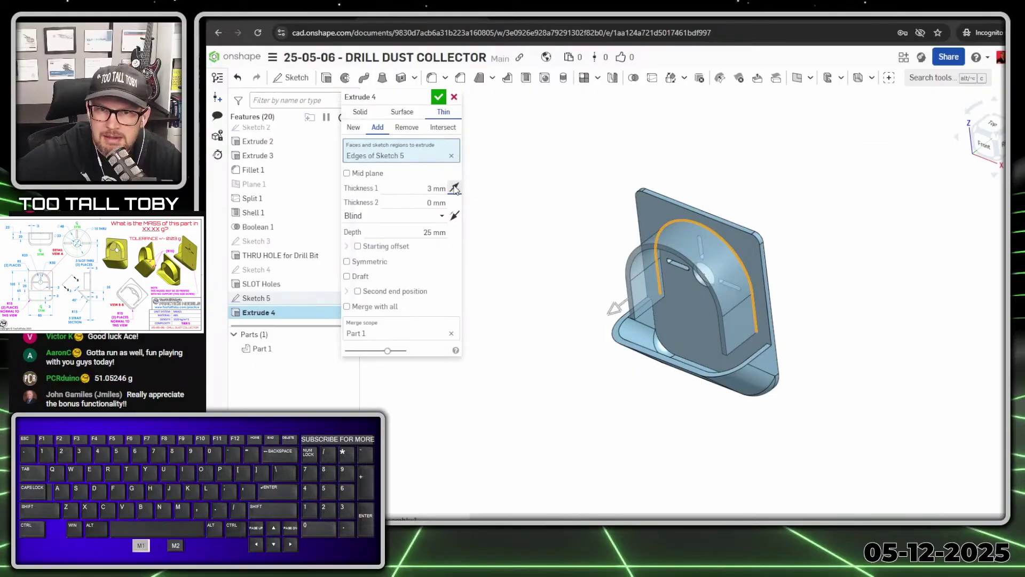
pyautogui.press('n')
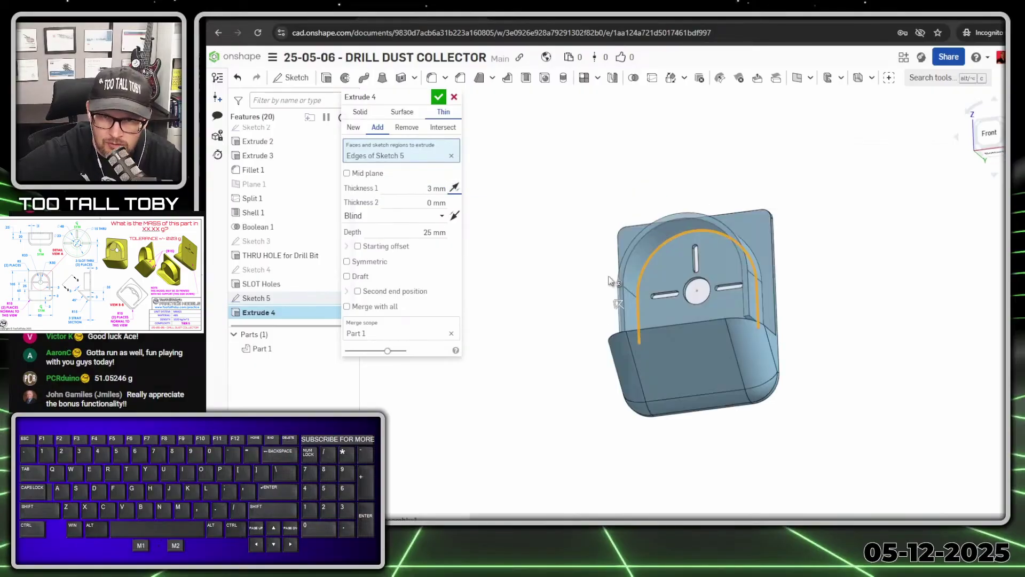
pyautogui.click(454, 189)
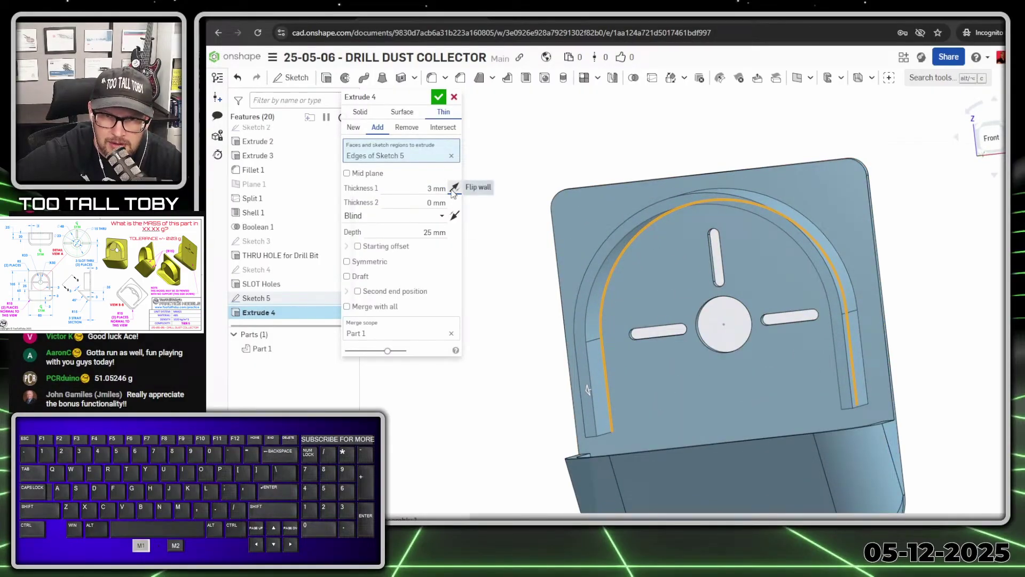
pyautogui.click(453, 189)
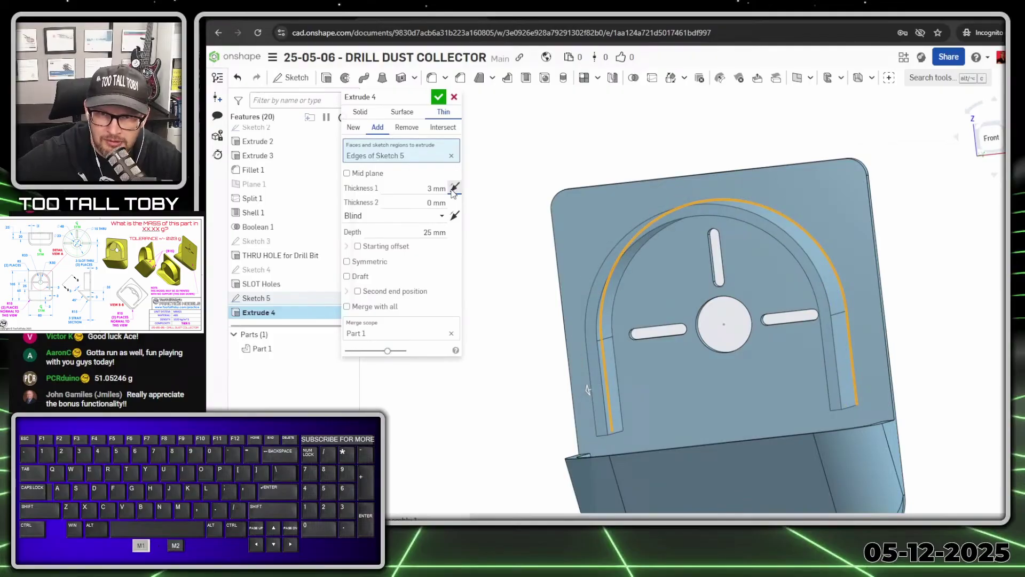
pyautogui.click(434, 232)
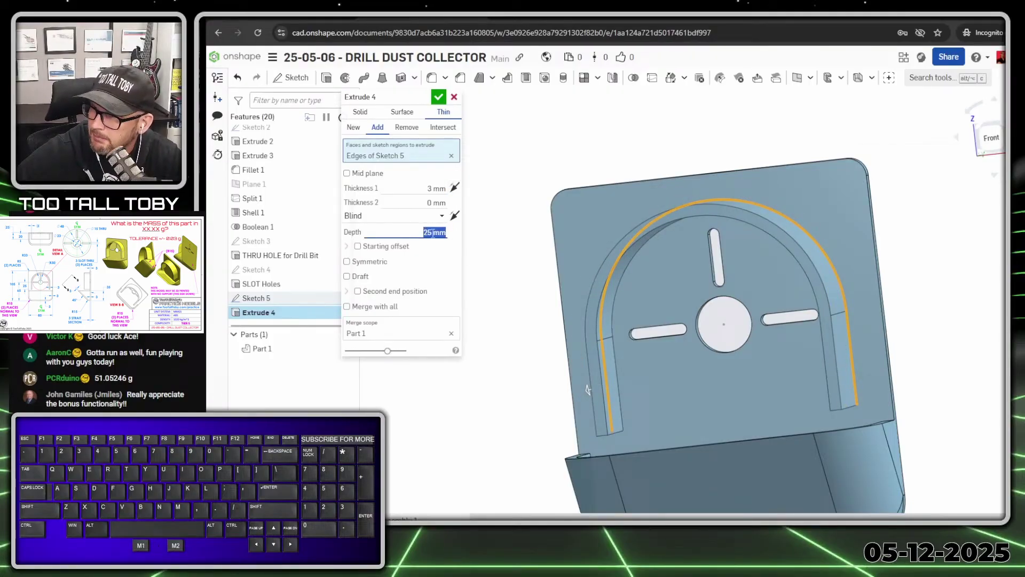
pyautogui.write('10')
pyautogui.press('Return')
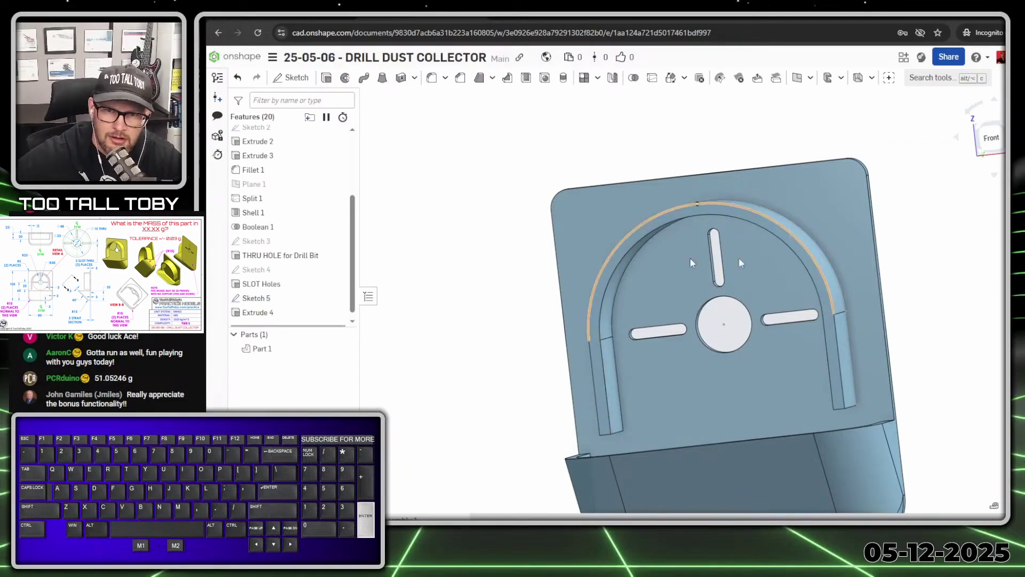
# Hide Sketch 5 so only the solid part is shown
pyautogui.scroll(-5, 738, 257)
pyautogui.moveTo(774, 357); pyautogui.dragTo(516, 232, button='right')
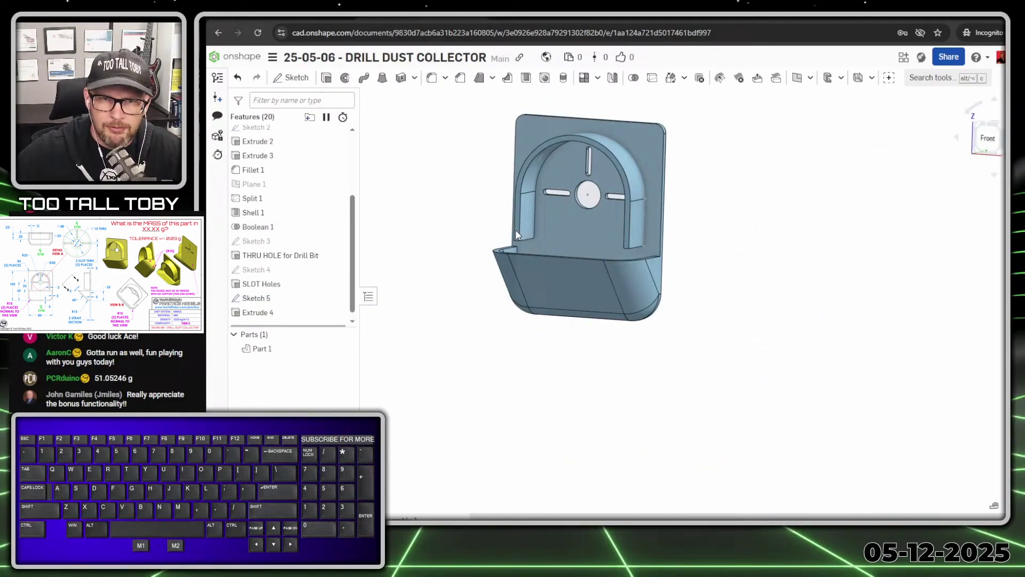
pyautogui.moveTo(523, 290); pyautogui.dragTo(744, 245, button='right')
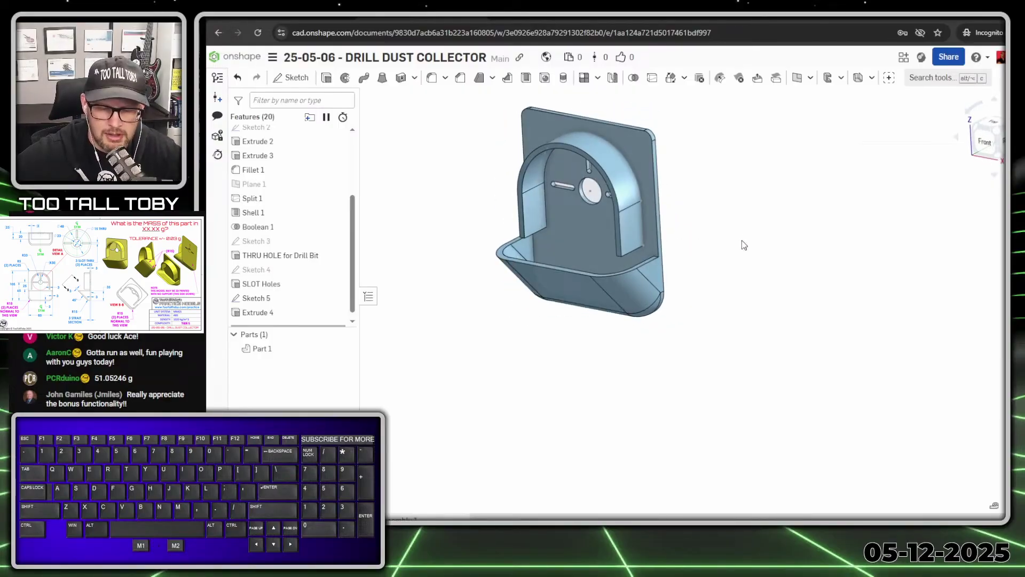
pyautogui.press('p')
pyautogui.press('p')
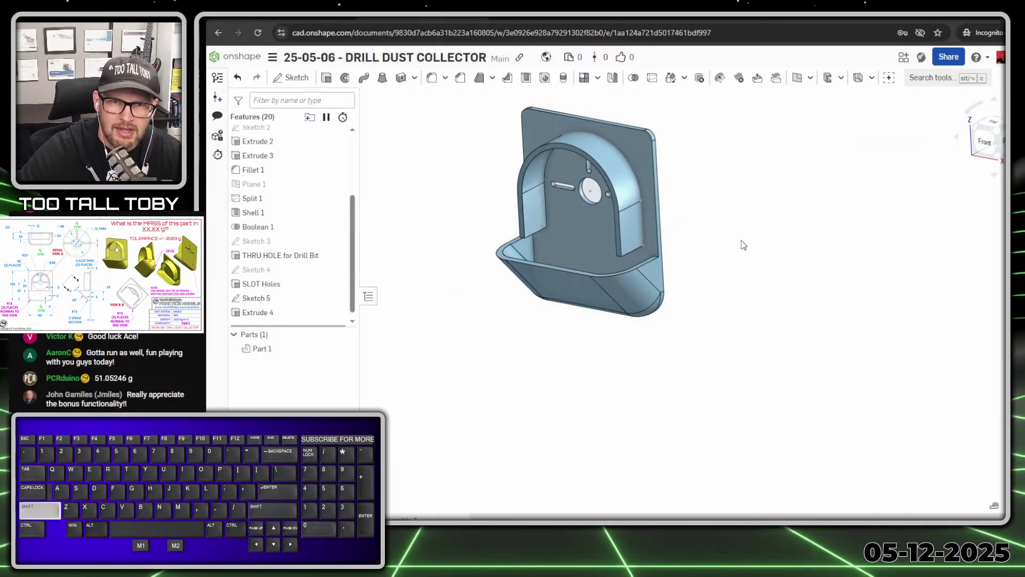
pyautogui.hotkey('shift', 'p')
pyautogui.scroll(1, 566, 133)
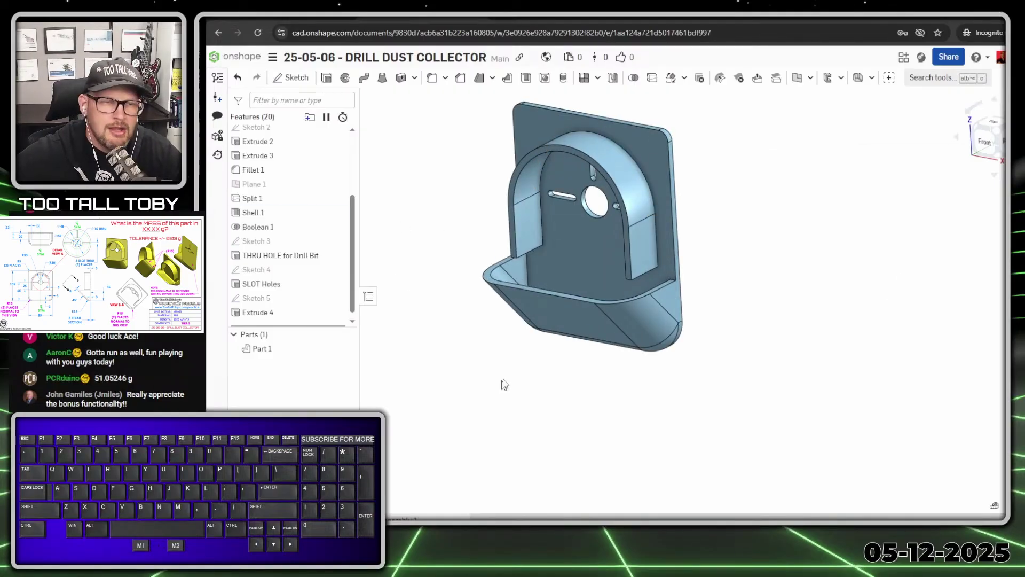
# Change the appearance of Part 1 to a bright yellow, RGB 253, 244, 21
pyautogui.rightClick(260, 352)
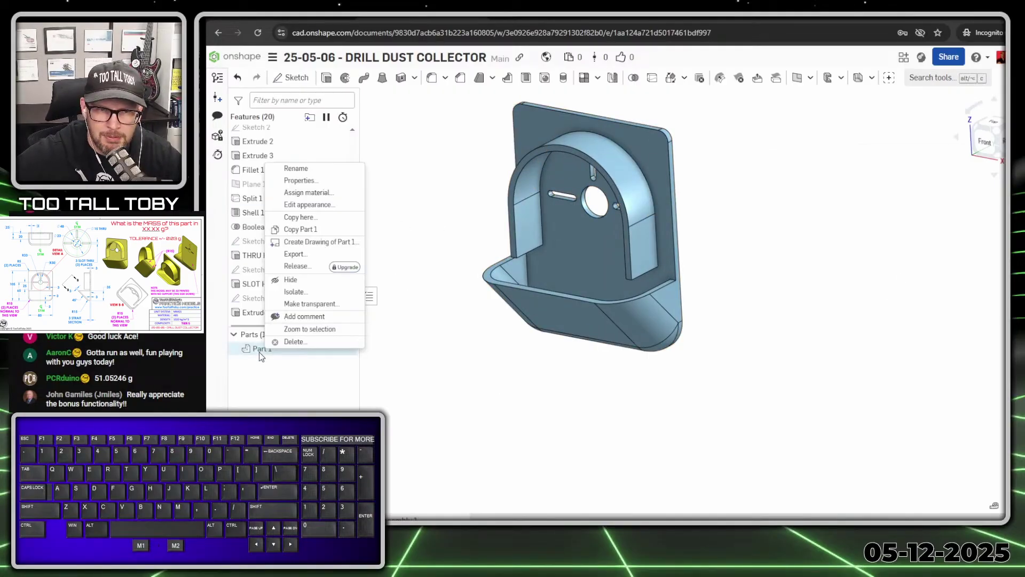
pyautogui.click(330, 206)
pyautogui.click(424, 369)
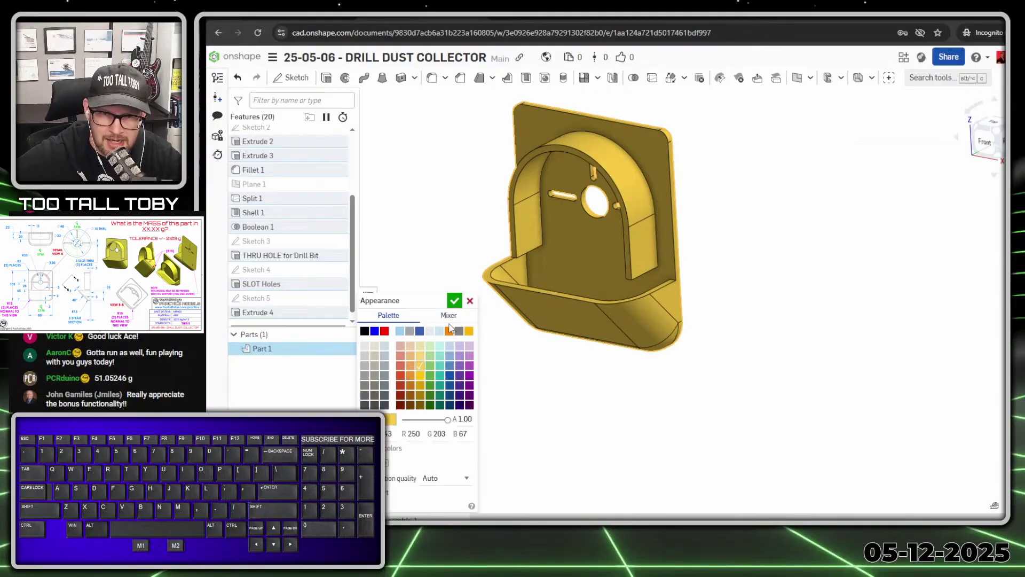
pyautogui.click(454, 315)
pyautogui.click(431, 328)
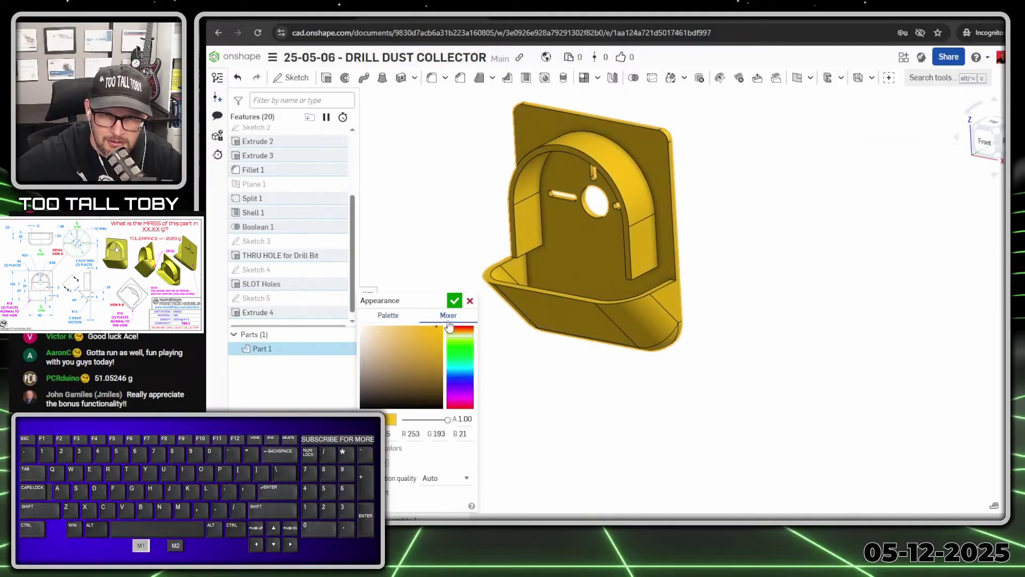
pyautogui.moveTo(460, 334); pyautogui.dragTo(459, 335)
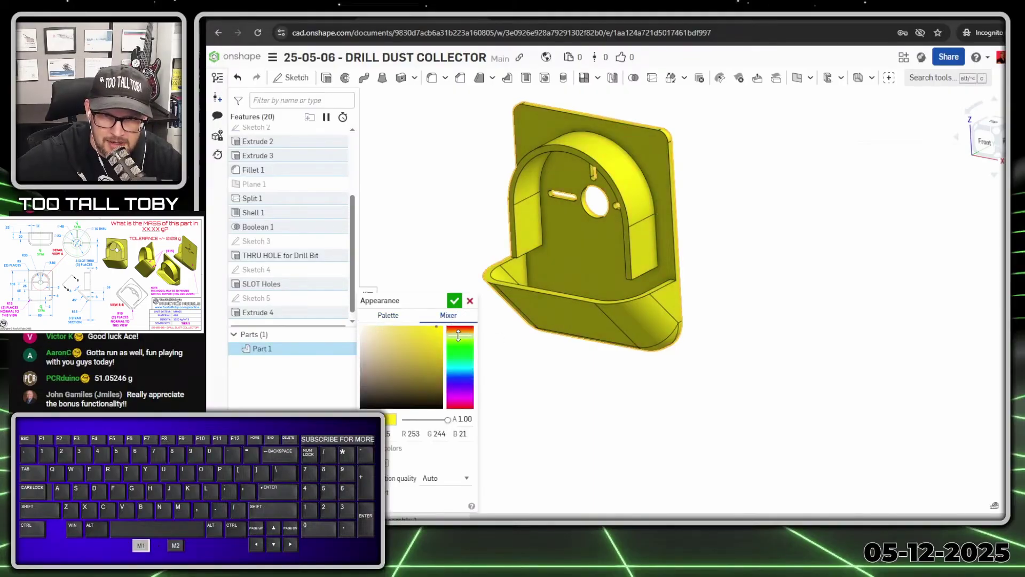
pyautogui.click(455, 301)
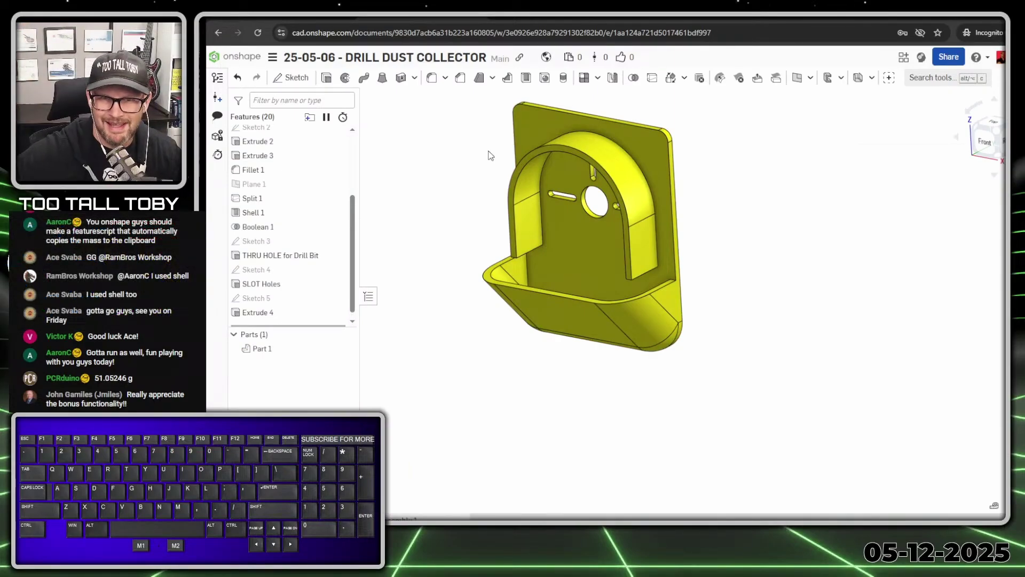
# Assign the TTT-ABS material from the TTT-CUSTOM MATERIALS library to Part 1
pyautogui.rightClick(268, 354)
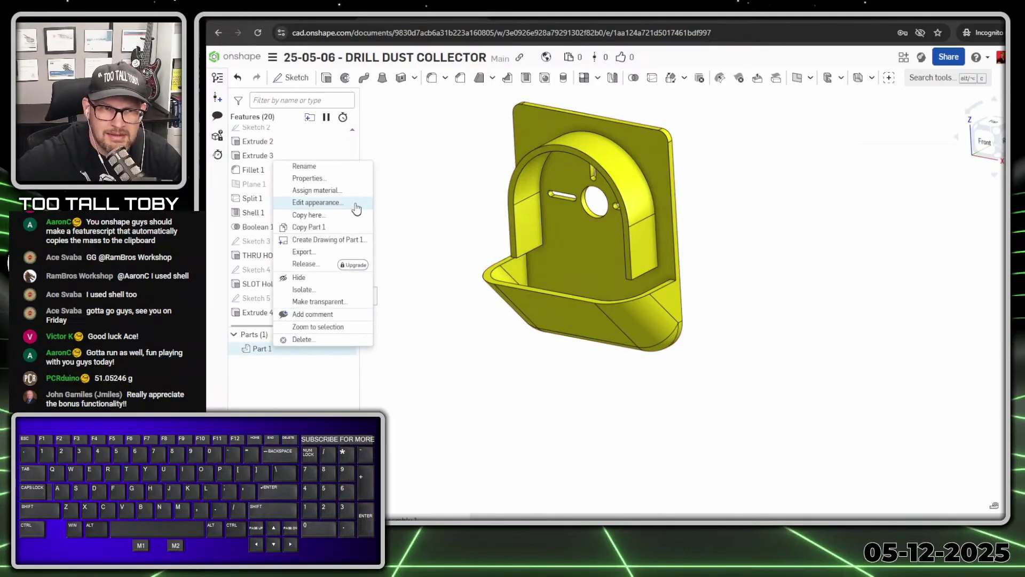
pyautogui.click(341, 191)
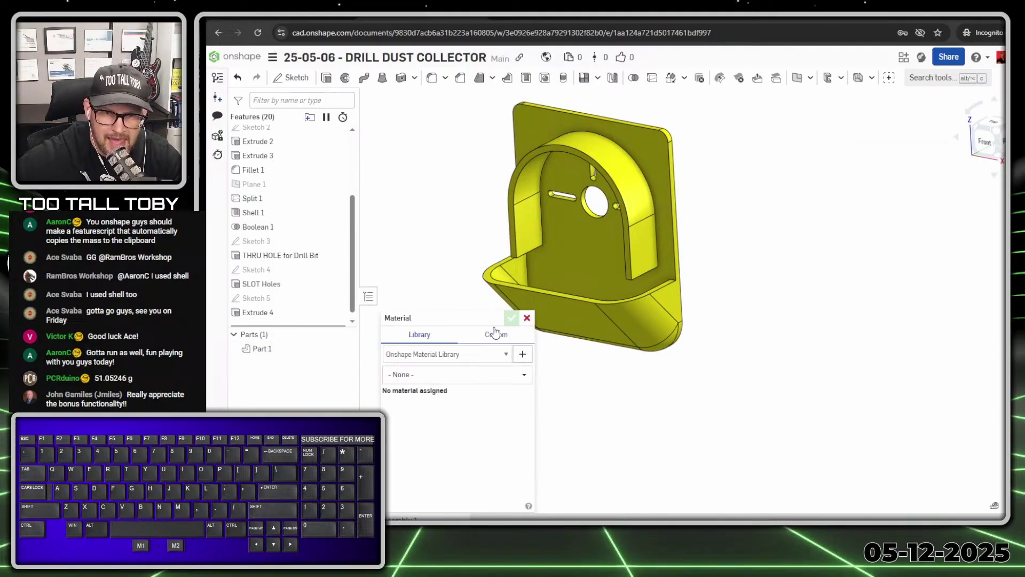
pyautogui.moveTo(467, 319); pyautogui.dragTo(457, 173)
pyautogui.click(480, 209)
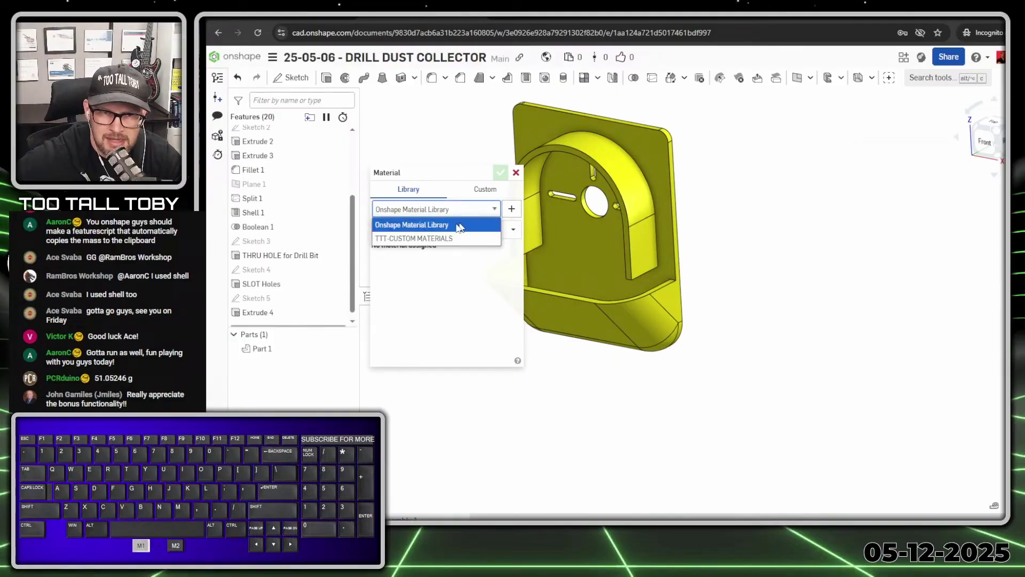
pyautogui.click(441, 239)
pyautogui.click(444, 230)
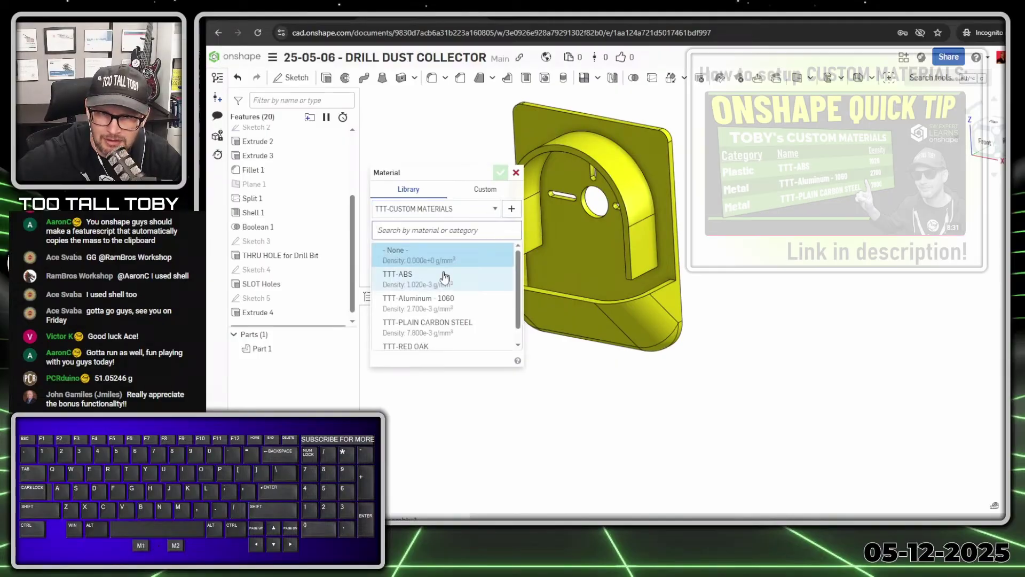
pyautogui.click(443, 277)
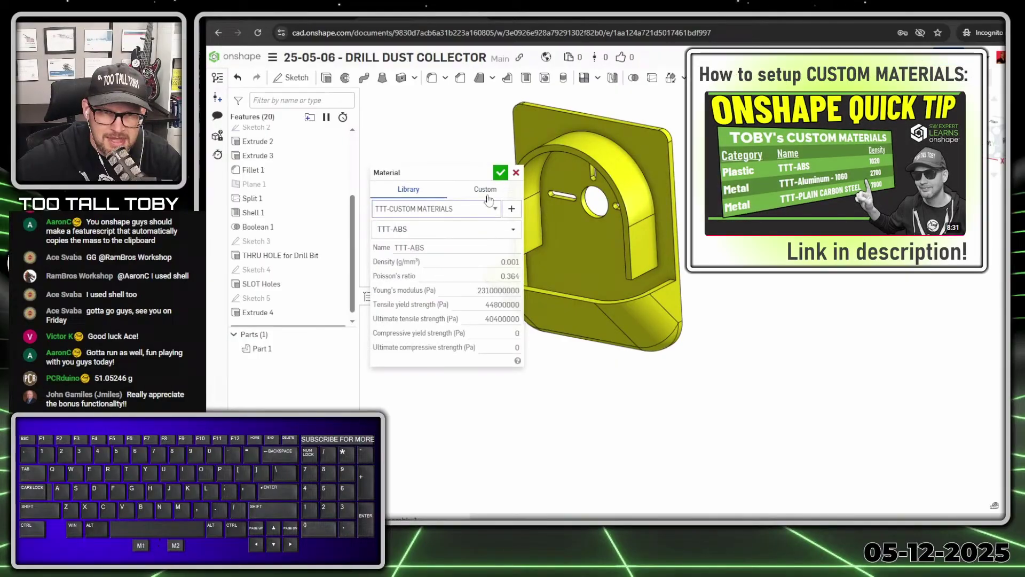
pyautogui.click(501, 173)
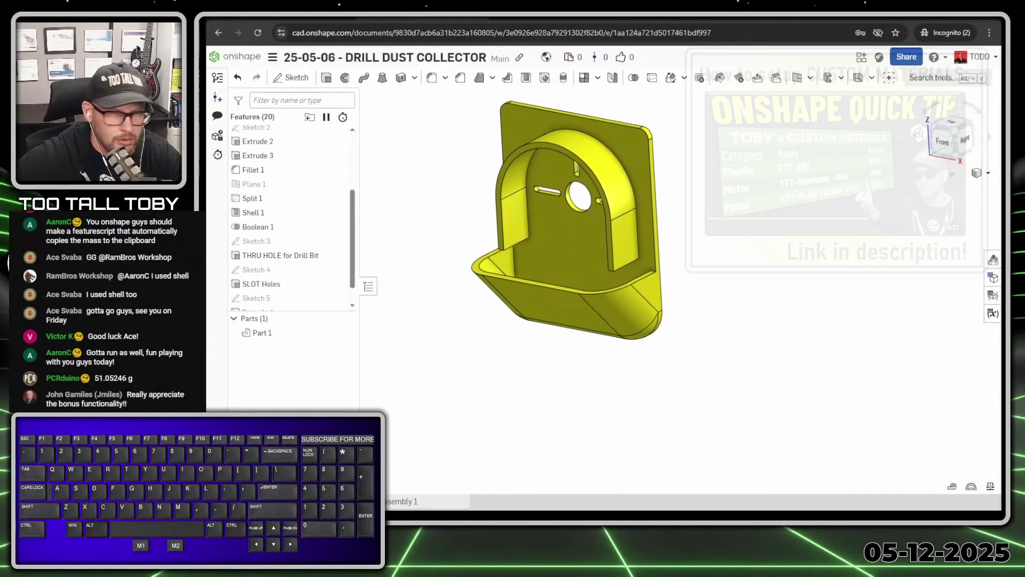
# Measure the mass of Part 1 at full precision and check the drawing for the required decimals and tolerance
pyautogui.click(974, 475)
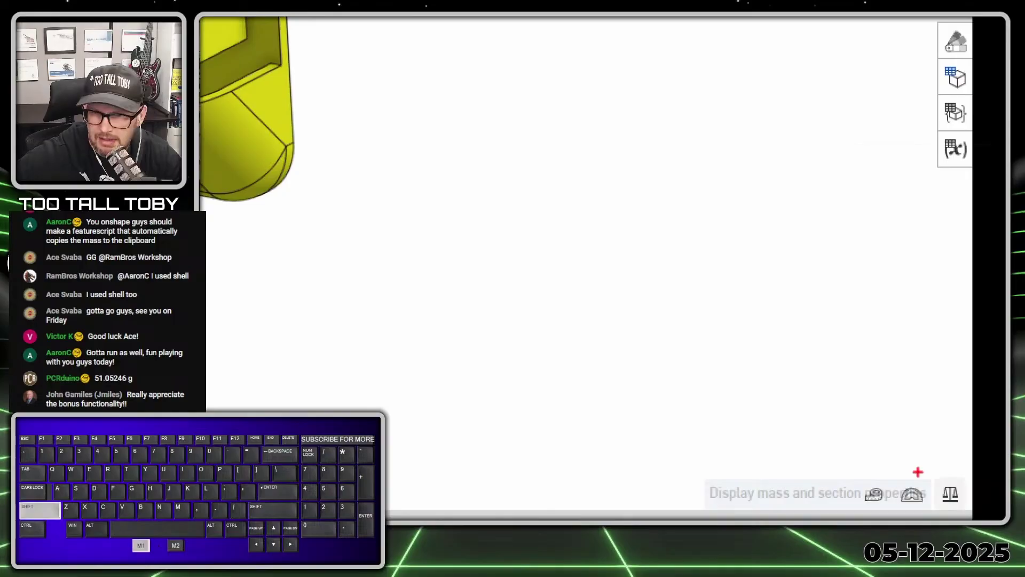
pyautogui.keyDown('ctrl'); pyautogui.keyDown('shift'); pyautogui.moveTo(918, 472); pyautogui.dragTo(916, 397); pyautogui.keyUp('shift'); pyautogui.keyUp('ctrl')
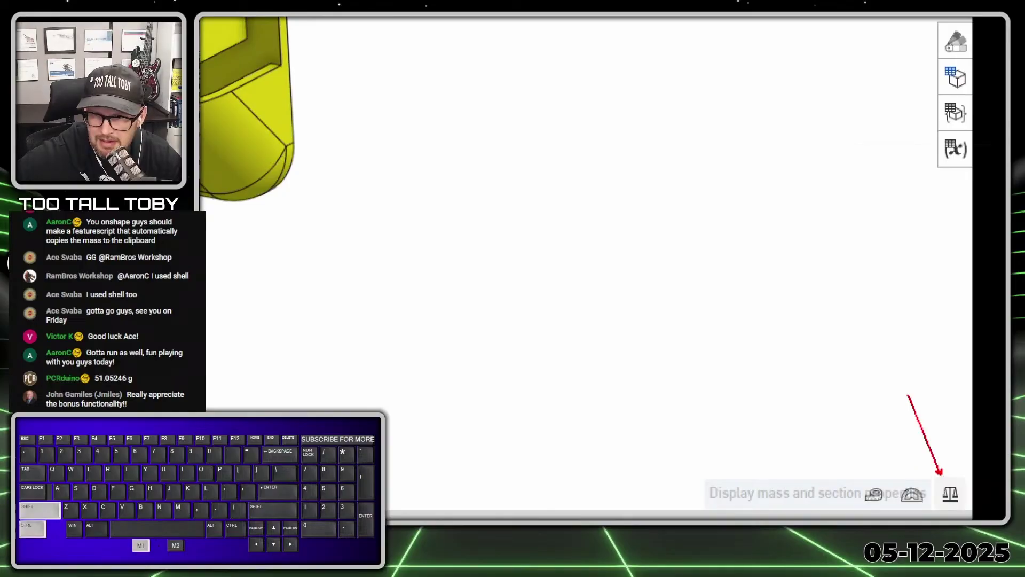
pyautogui.click(990, 487)
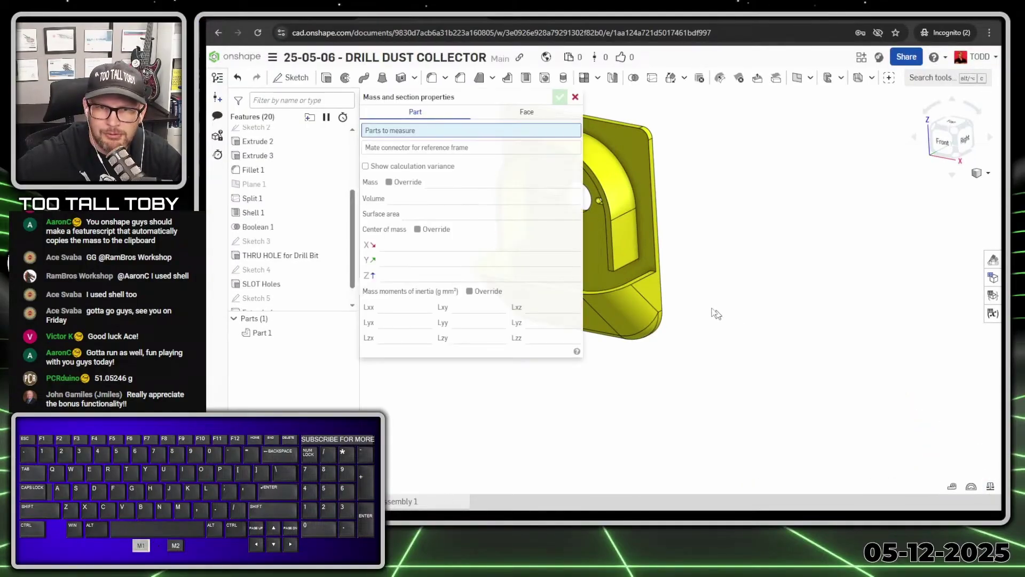
pyautogui.click(624, 235)
pyautogui.moveTo(567, 196)
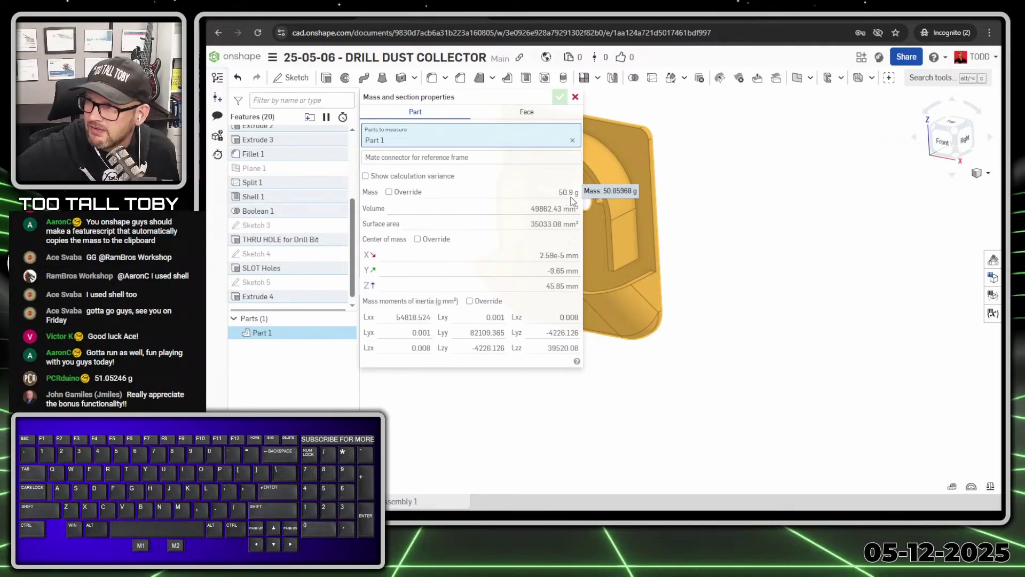
pyautogui.press('M1')
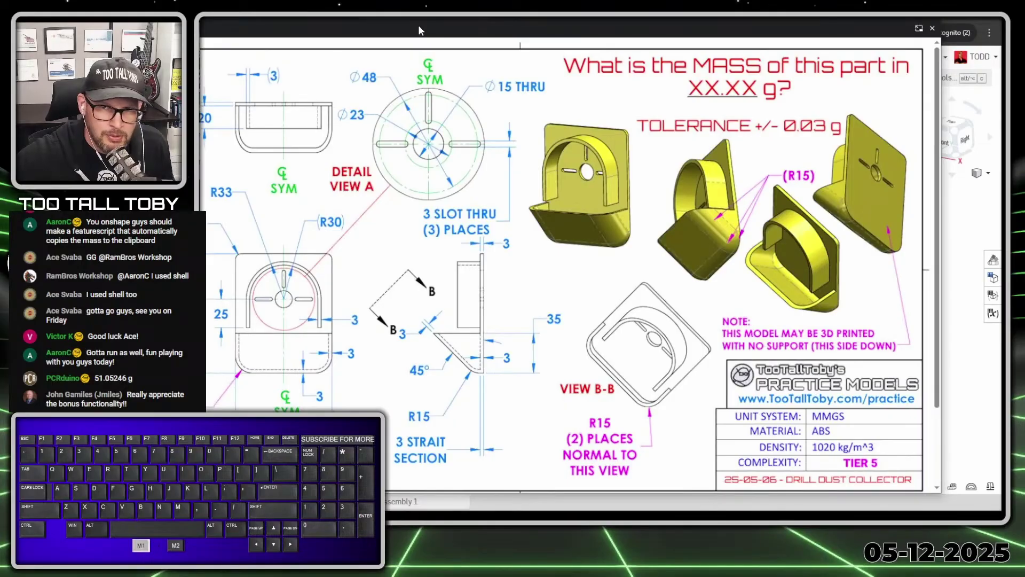
pyautogui.press('M1')
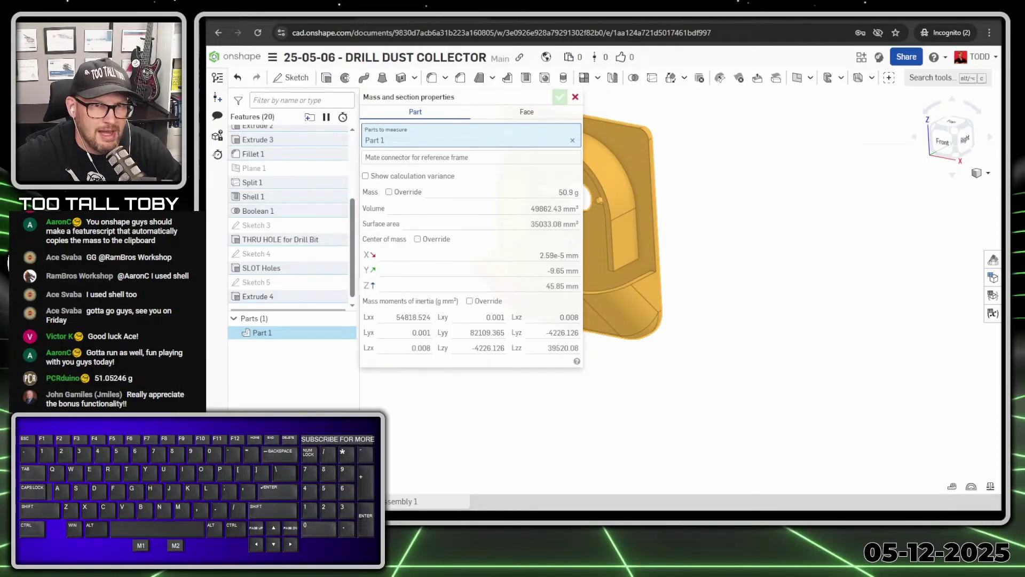
# Switch to the Too Tall Toby submission timer page and enter 50.859 grams as the mass
pyautogui.hotkey('alt', 'Tab')
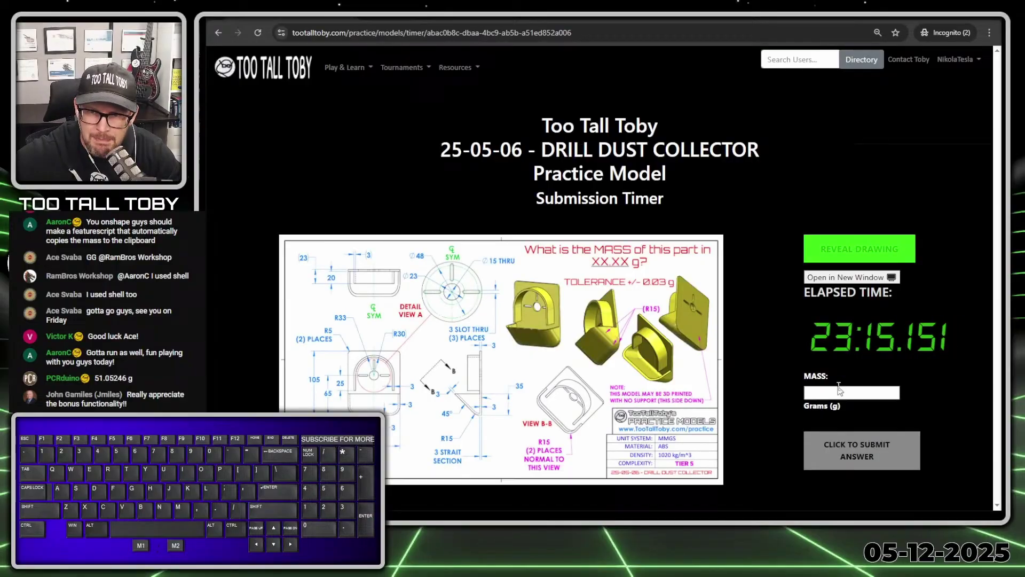
pyautogui.click(851, 393)
pyautogui.write('50')
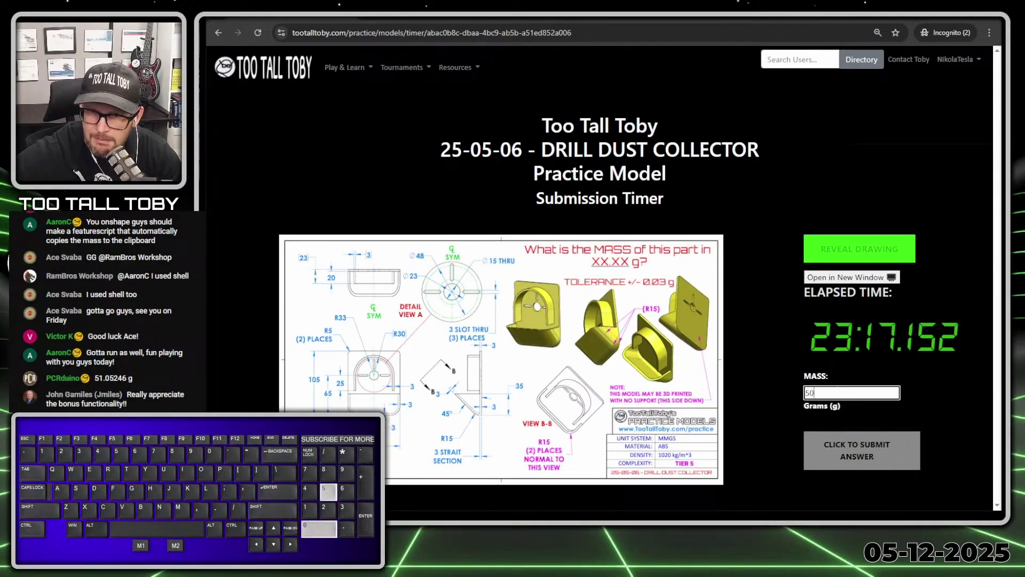
pyautogui.write('.859')
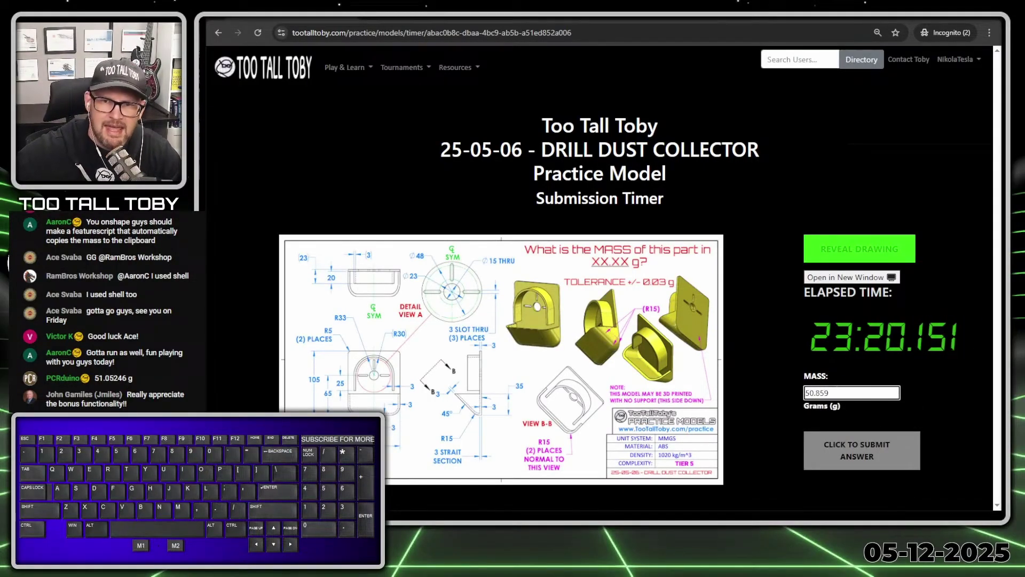
# Check the entered mass answer and submit the elapsed time to the community scoreboard with Onshape as the CAD system
pyautogui.press('Return')
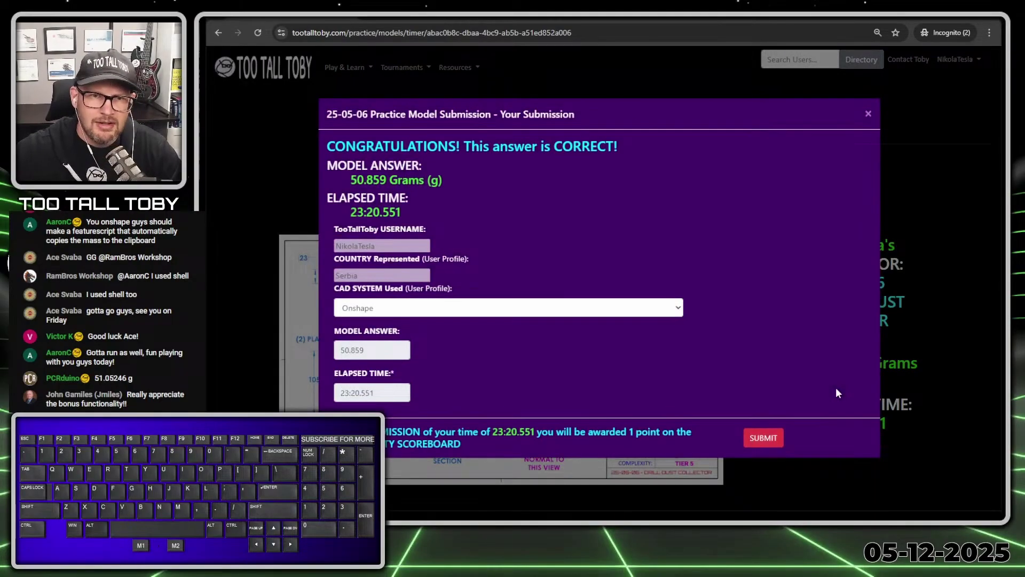
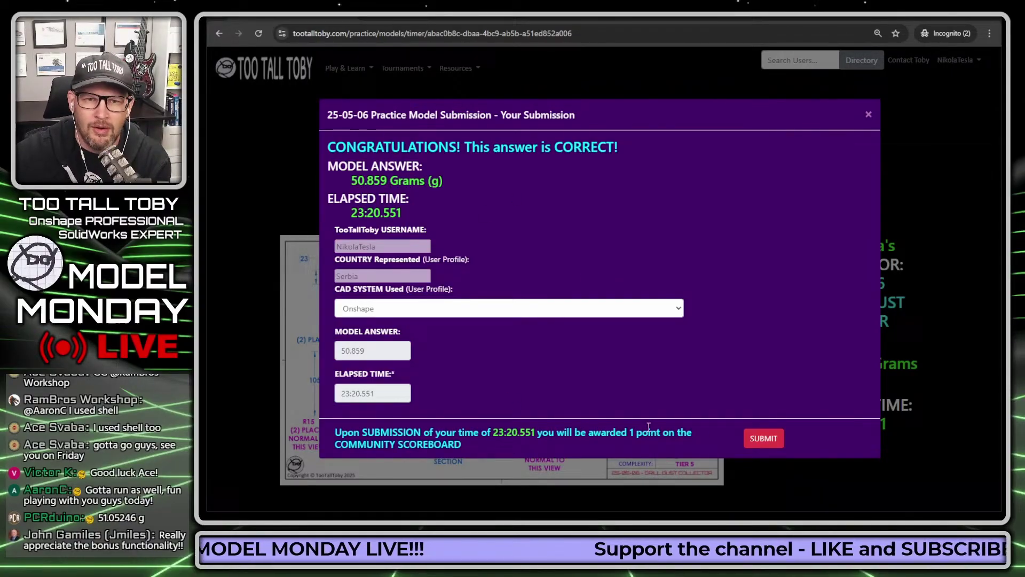
pyautogui.click(762, 439)
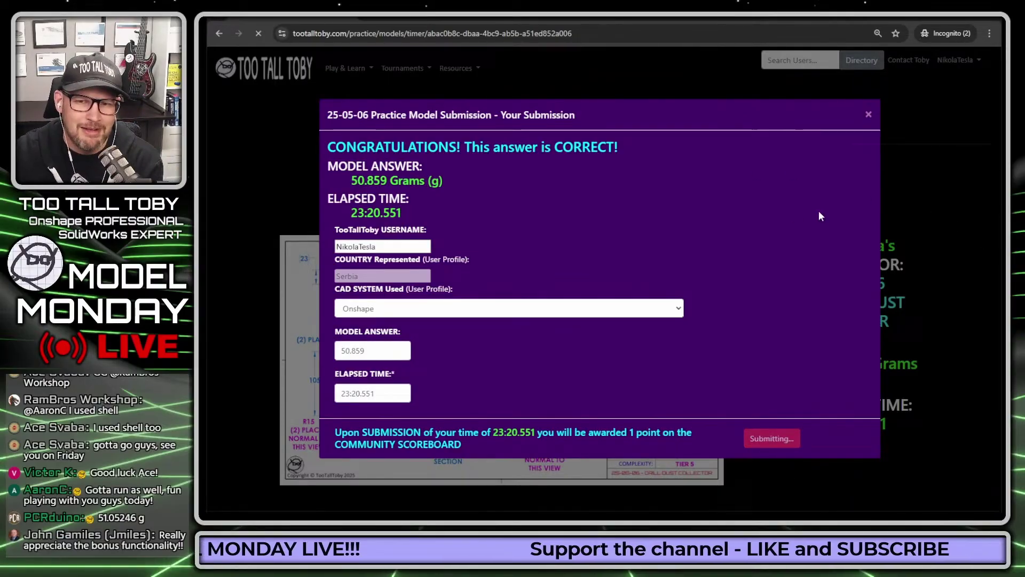
# Review the drill dust collector's completion ratio on the practice model page and circle the number of modelers who completed it
pyautogui.scroll(-1, 756, 185)
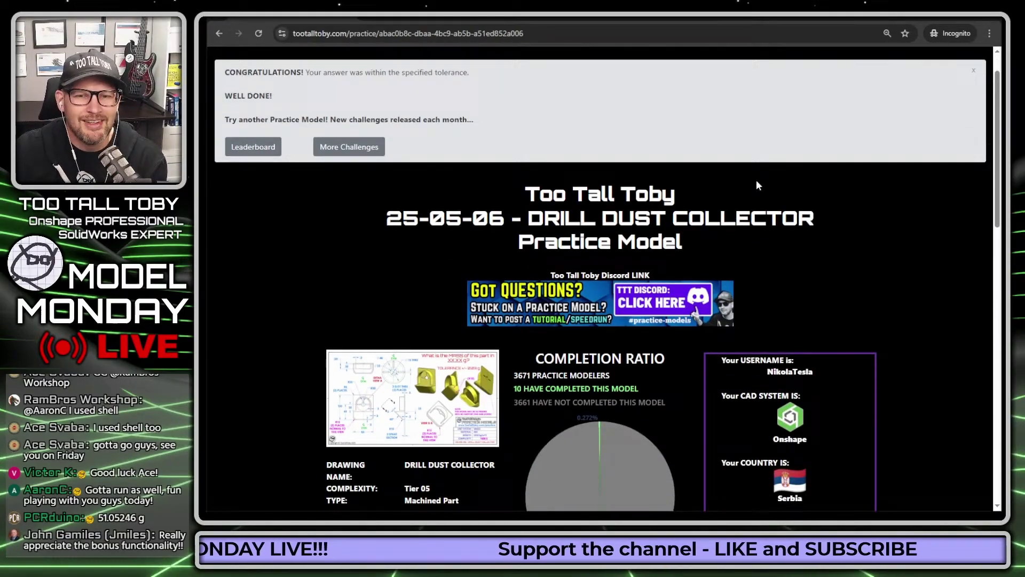
pyautogui.scroll(-5, 757, 185)
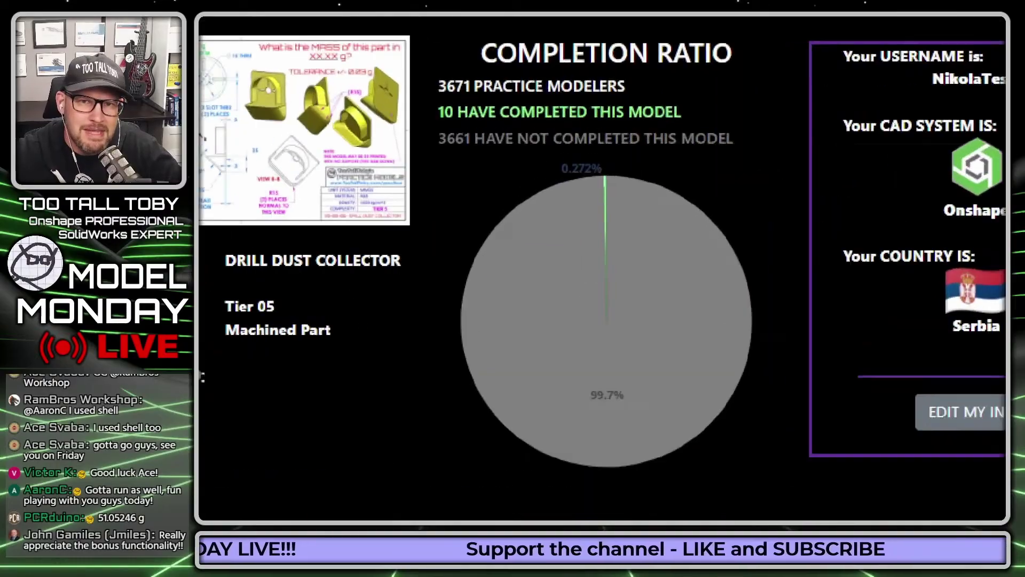
pyautogui.moveTo(505, 95)
pyautogui.mouseDown()
pyautogui.moveTo(430, 142)
pyautogui.moveTo(492, 94)
pyautogui.mouseUp()
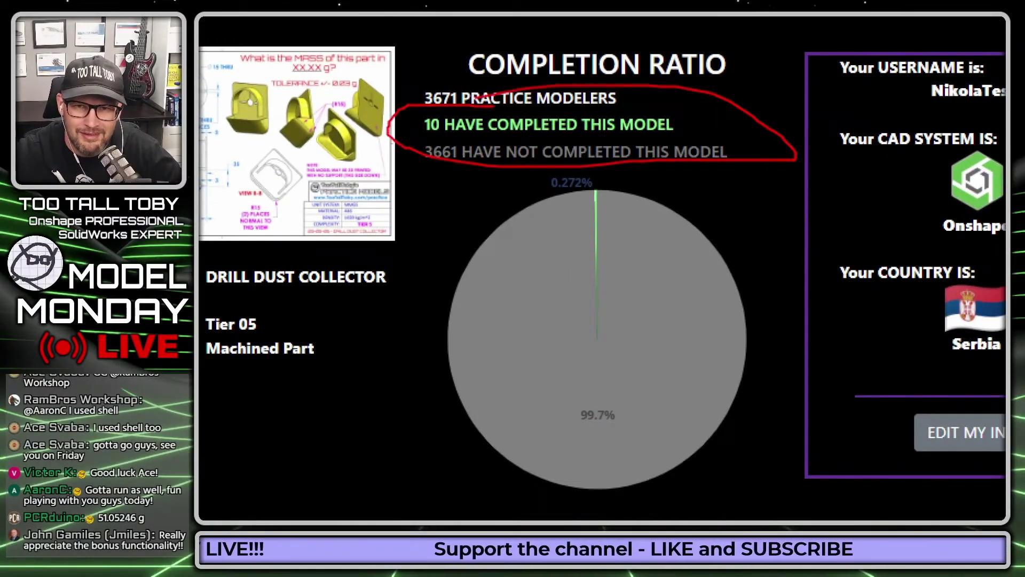
# Examine the First 42 submissions table, underlining the posting time and the CAD systems and times since release of the ranked entries
pyautogui.scroll(-7, 656, 147)
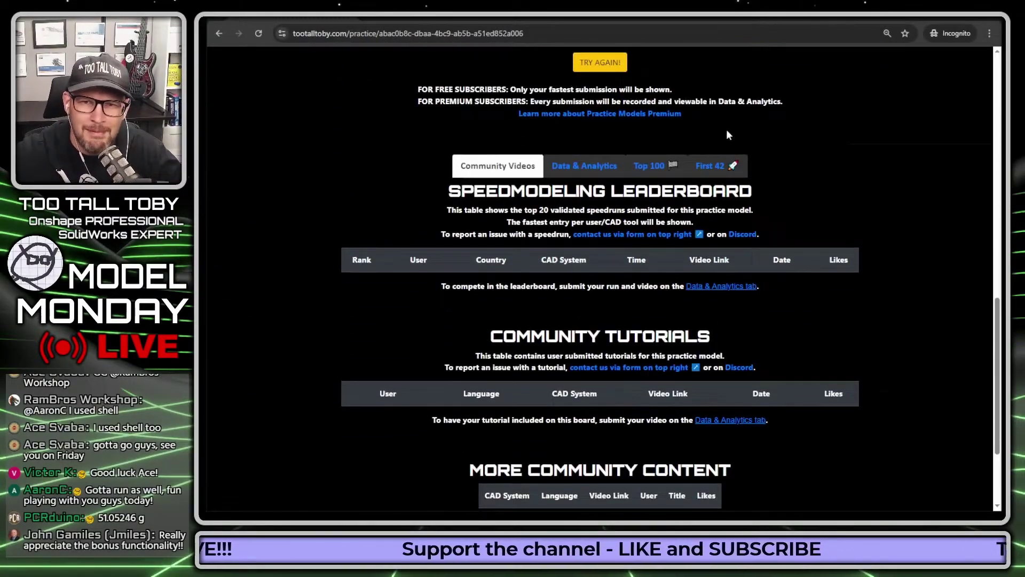
pyautogui.click(716, 166)
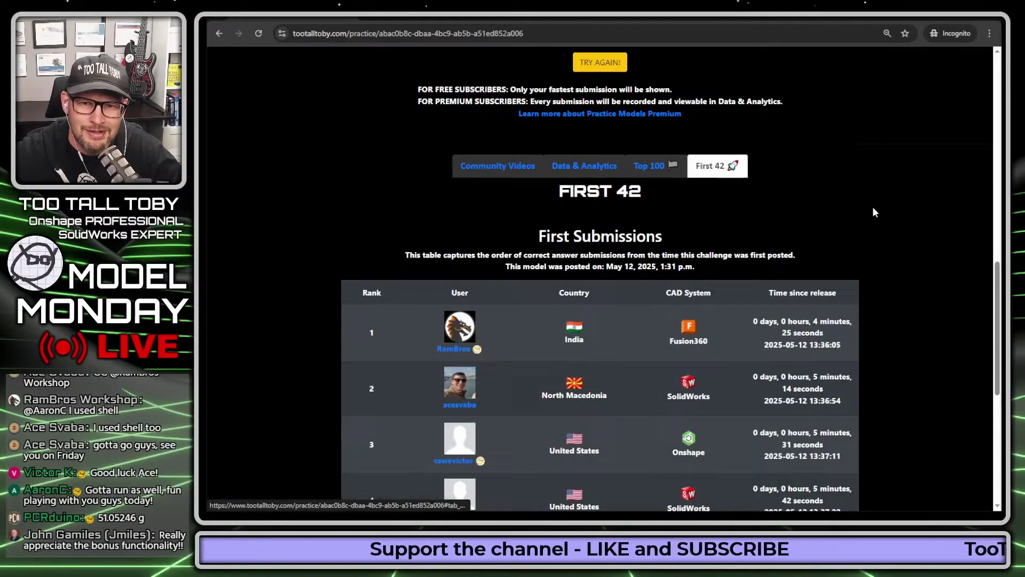
pyautogui.scroll(-2, 870, 193)
pyautogui.scroll(-2, 869, 194)
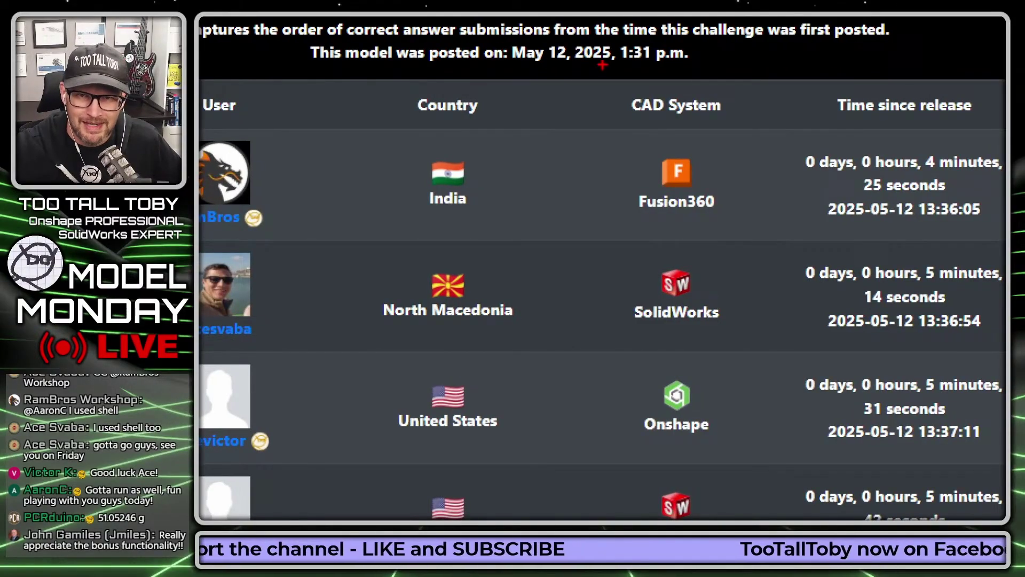
pyautogui.moveTo(633, 65); pyautogui.dragTo(712, 71)
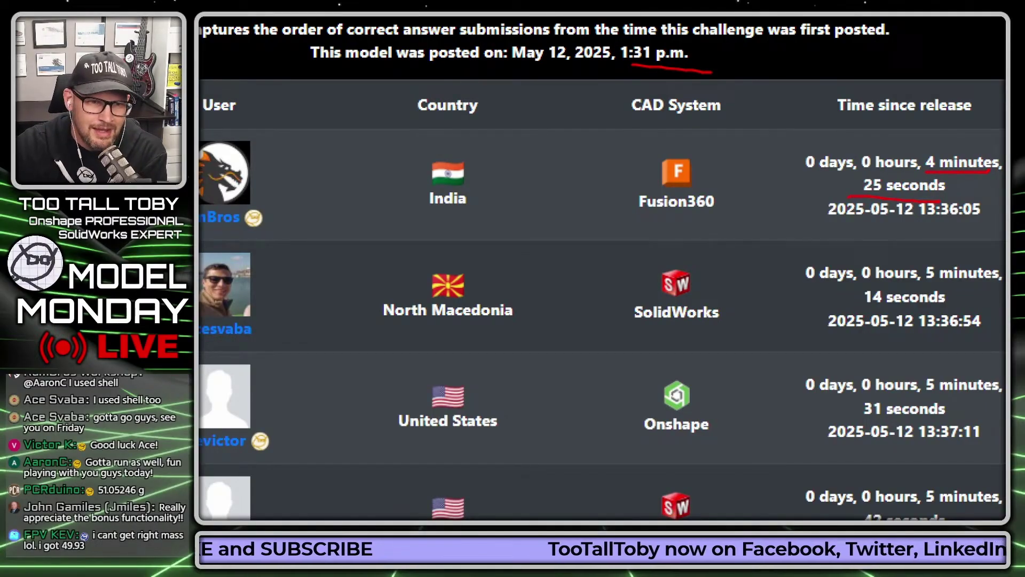
pyautogui.moveTo(641, 452); pyautogui.dragTo(729, 440)
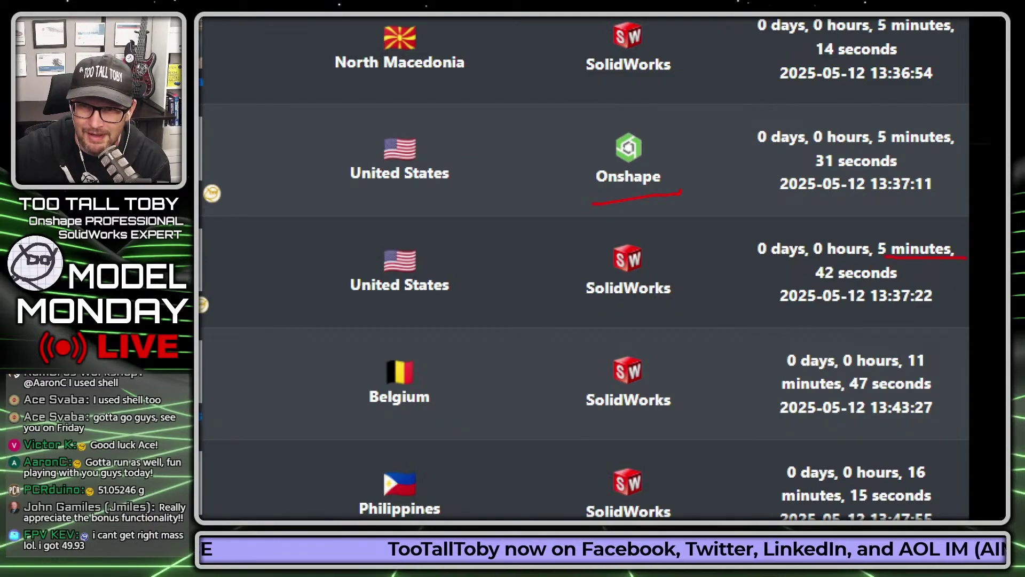
pyautogui.moveTo(803, 286); pyautogui.dragTo(938, 289)
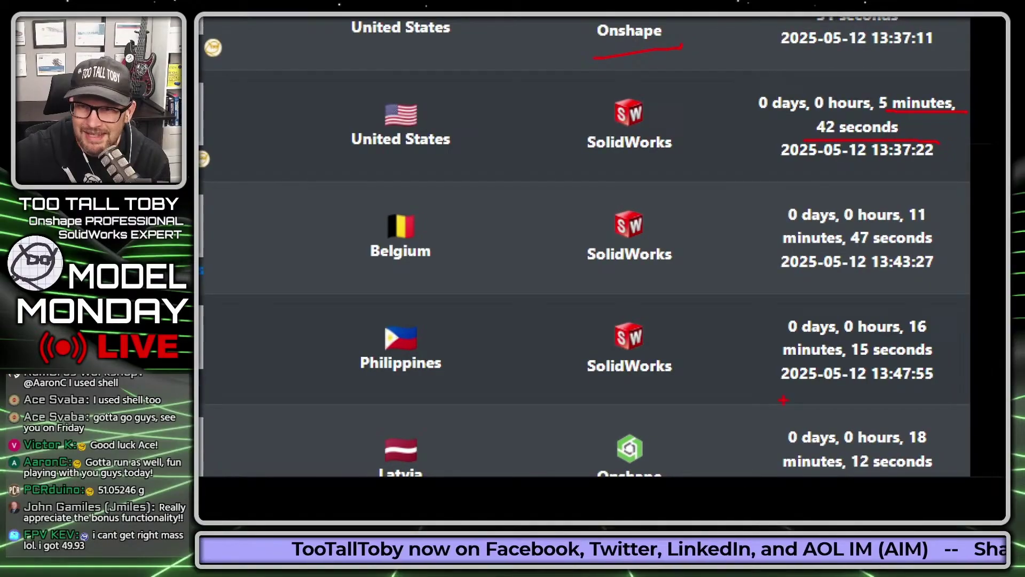
pyautogui.moveTo(872, 256); pyautogui.dragTo(936, 254)
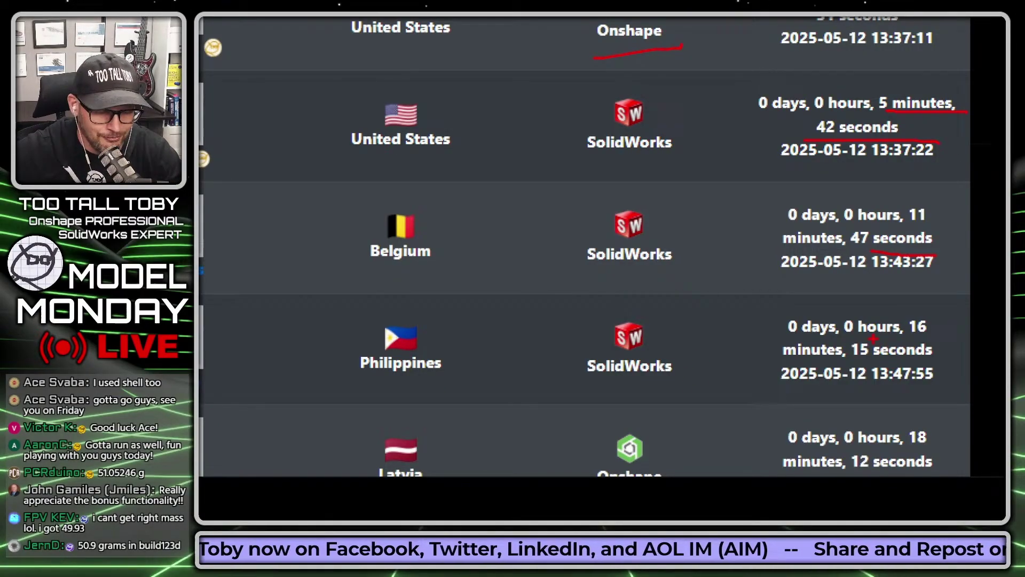
pyautogui.press('Escape')
pyautogui.scroll(-4, 663, 493)
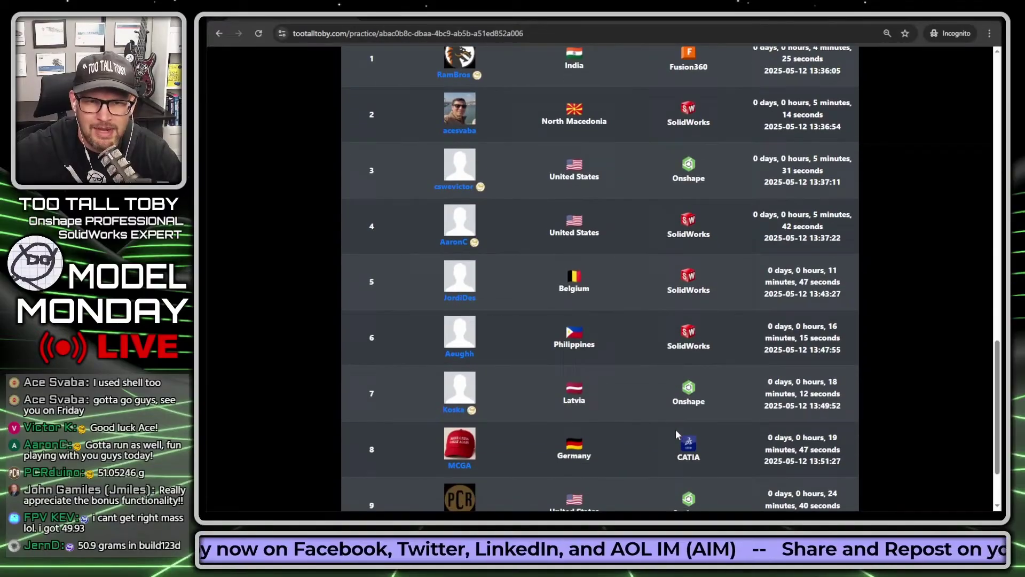